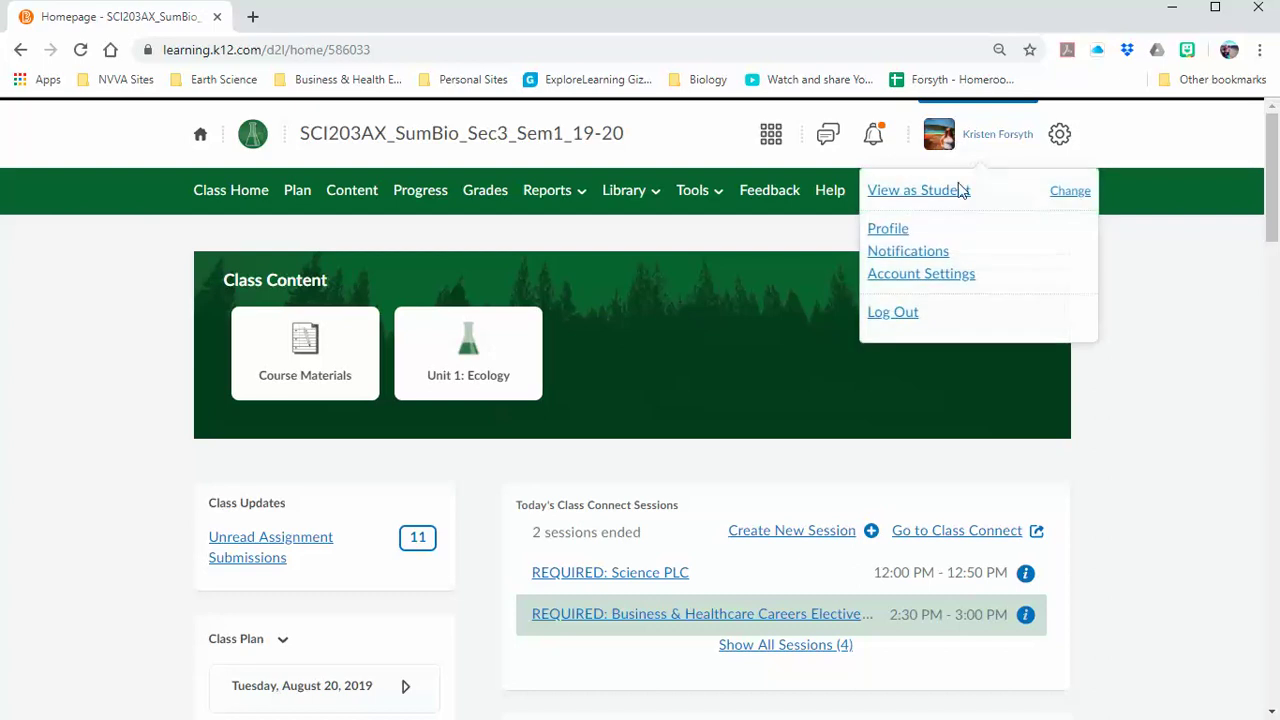
- Preview the course as a student and open the Unit 1: Ecology content
click(957, 195)
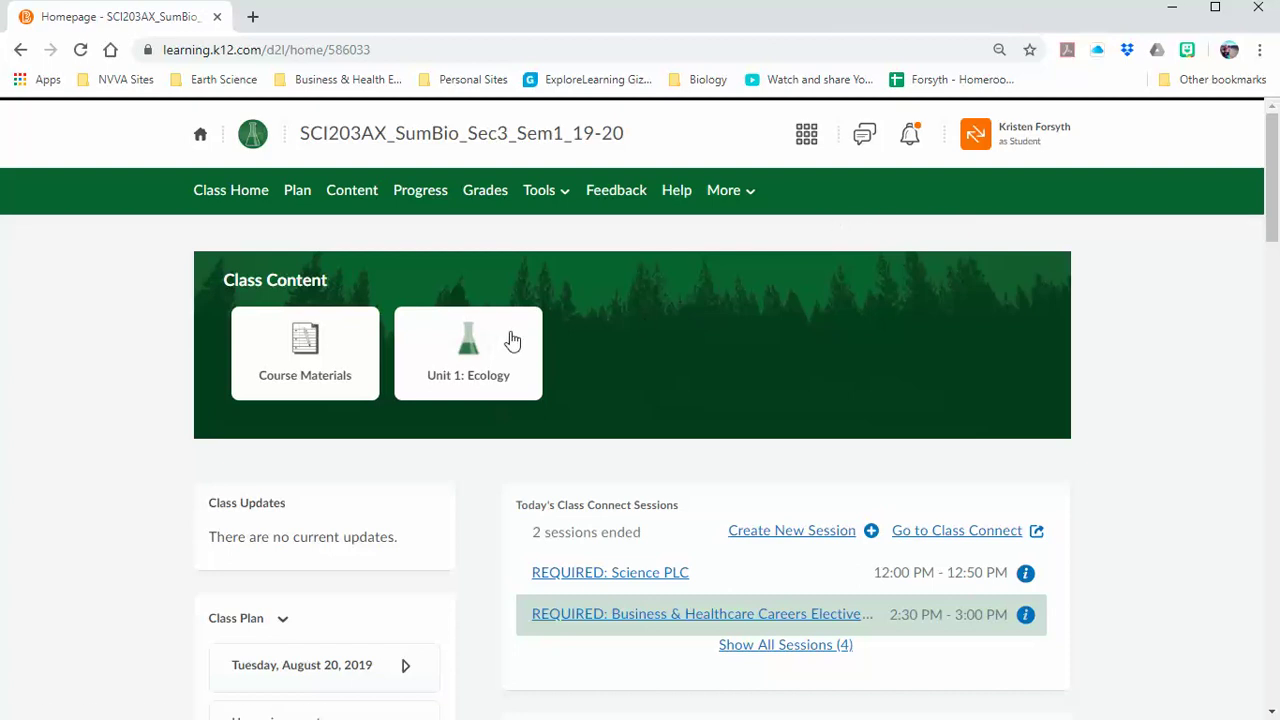
mouse_move(495, 375)
click(465, 399)
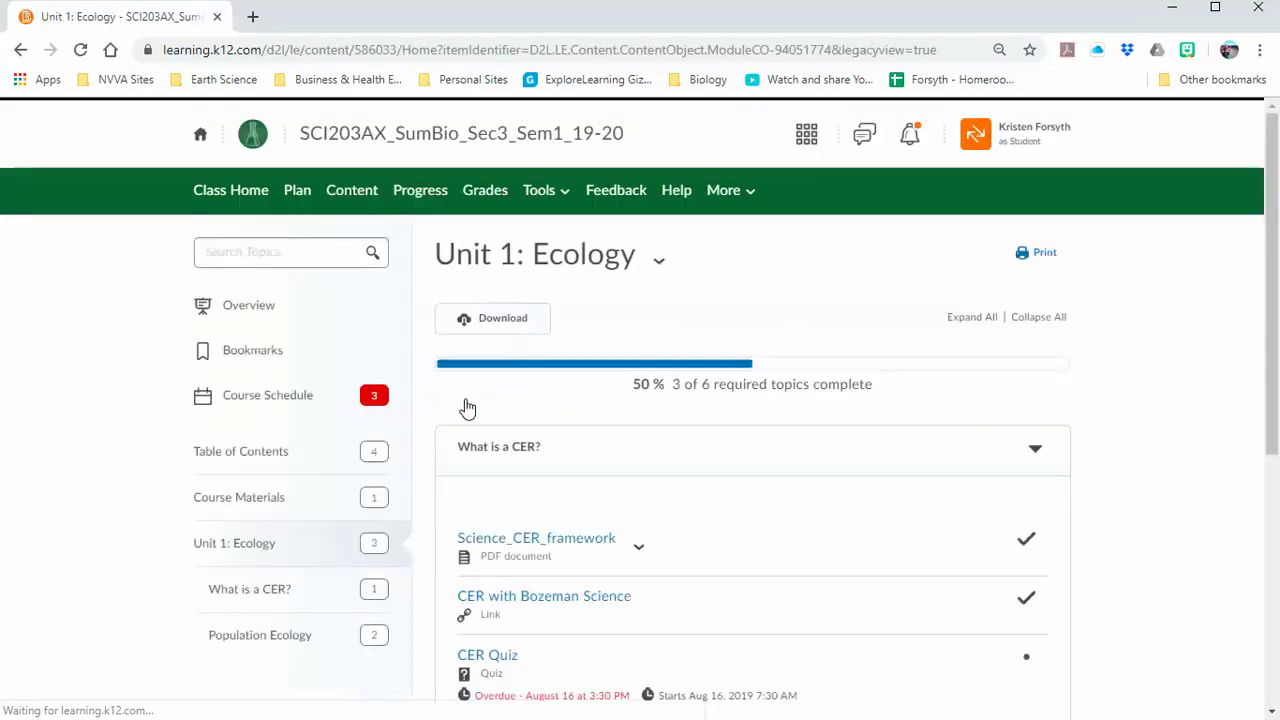
- Browse the unit content, then go to the course Assignments list under Tools
scroll(467, 407, down, 1)
scroll(467, 407, down, 5)
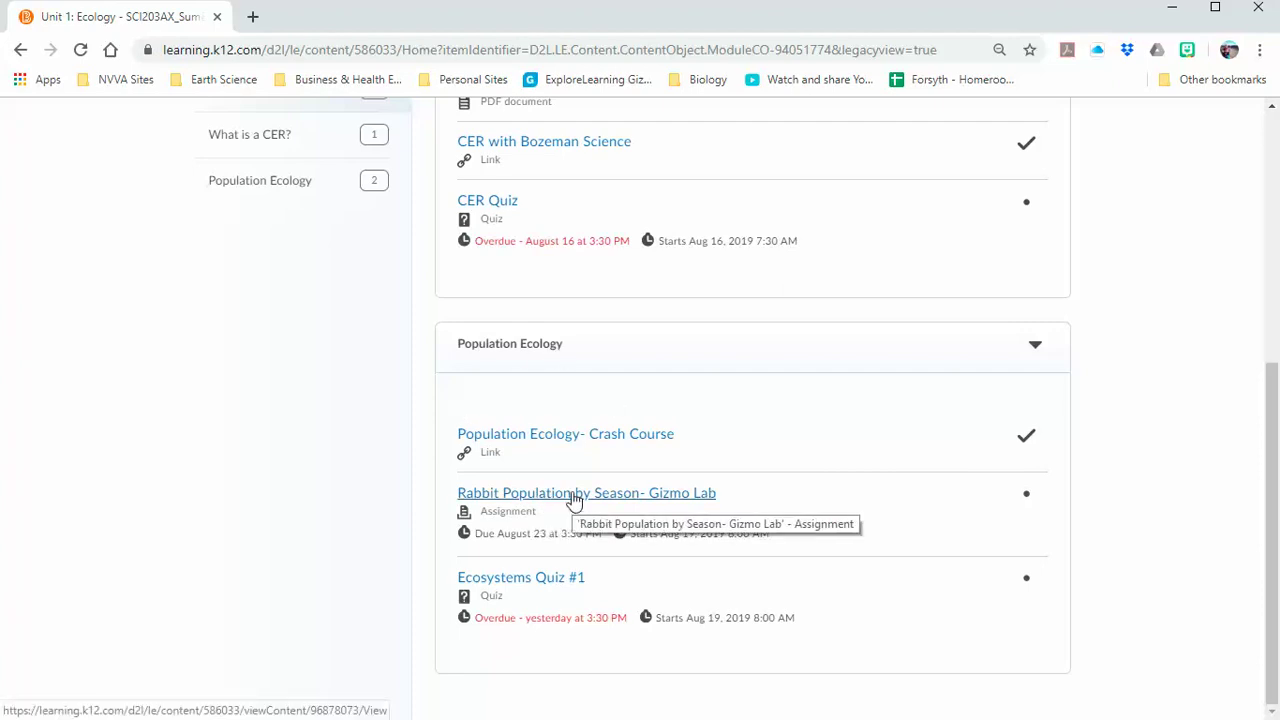
scroll(575, 500, up, 5)
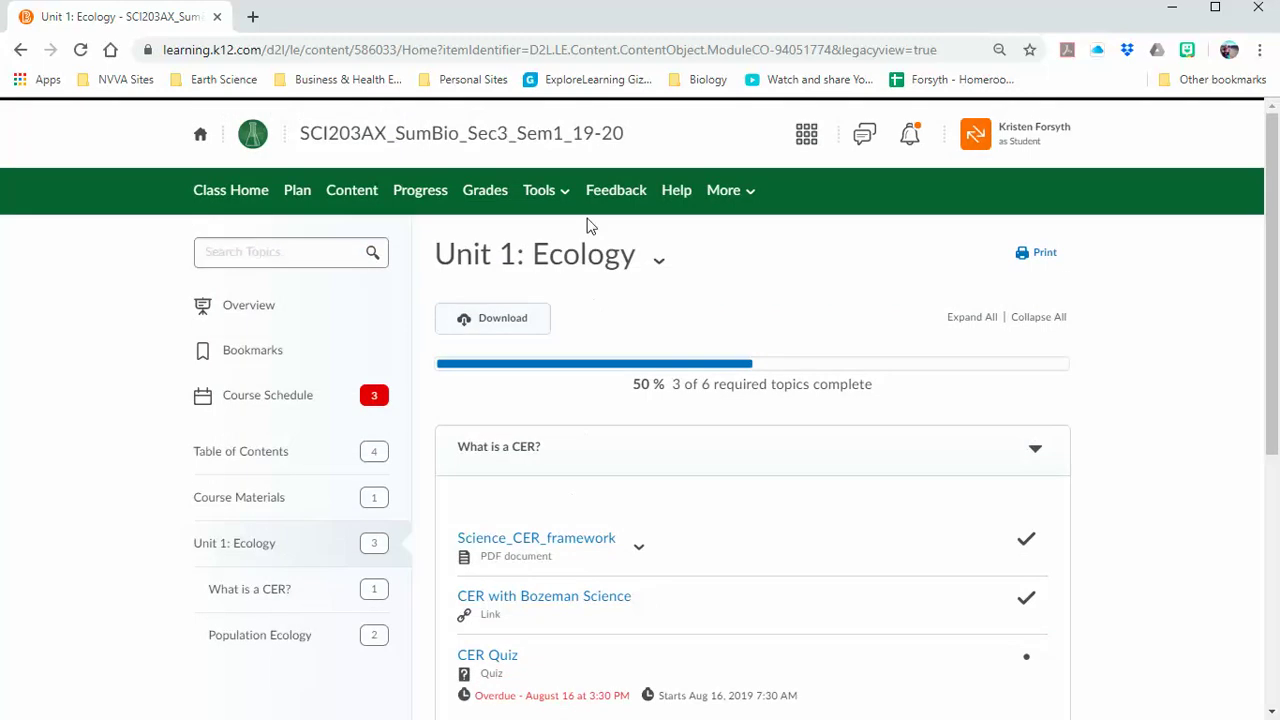
click(545, 191)
click(554, 246)
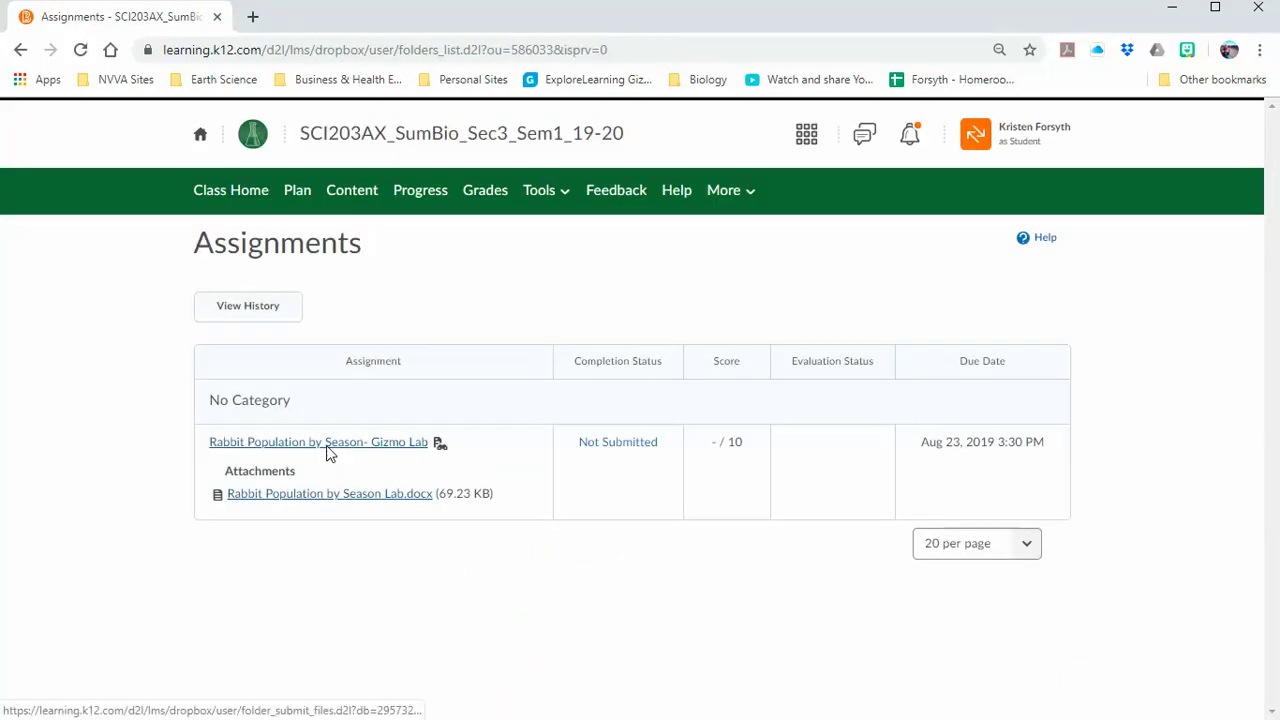
- Open the Rabbit Population by Season- Gizmo Lab assignment and scroll down to its Word attachment
click(328, 447)
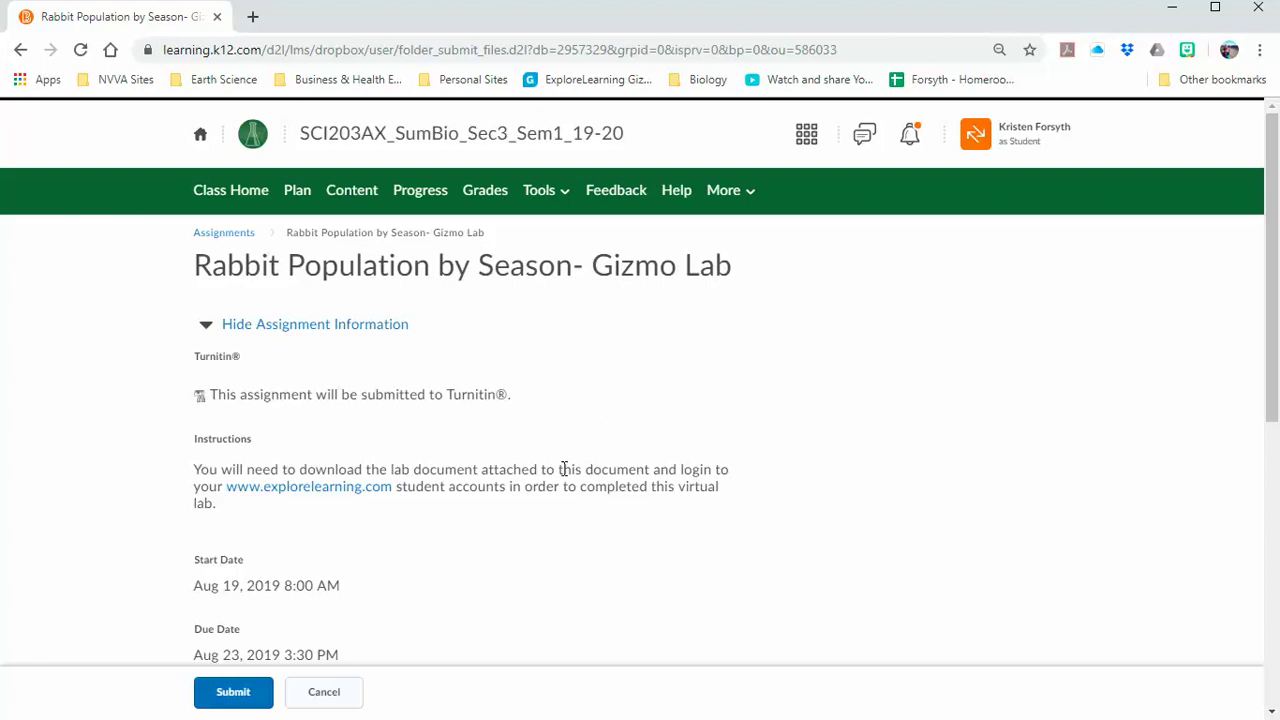
scroll(431, 546, down, 3)
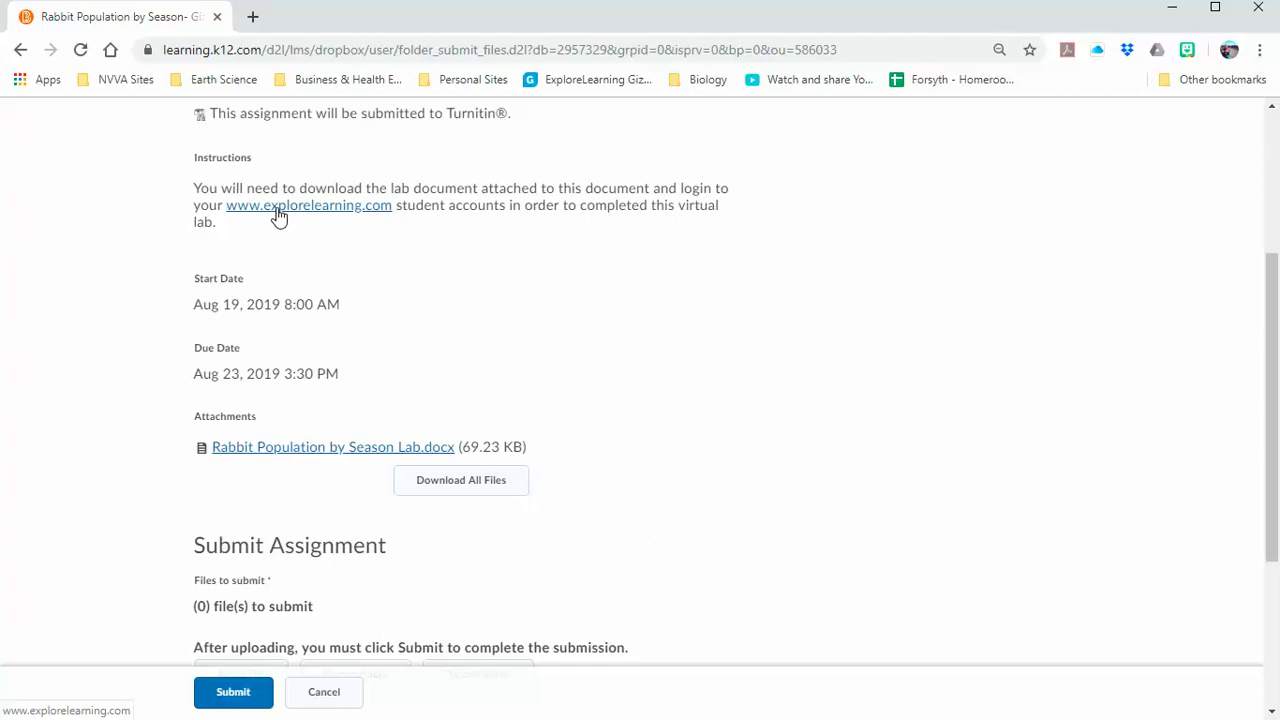
key(alt+Tab)
- Switch to the Gizmos window and briefly show, then hide, the Gizmo description panel
key(alt+Tab)
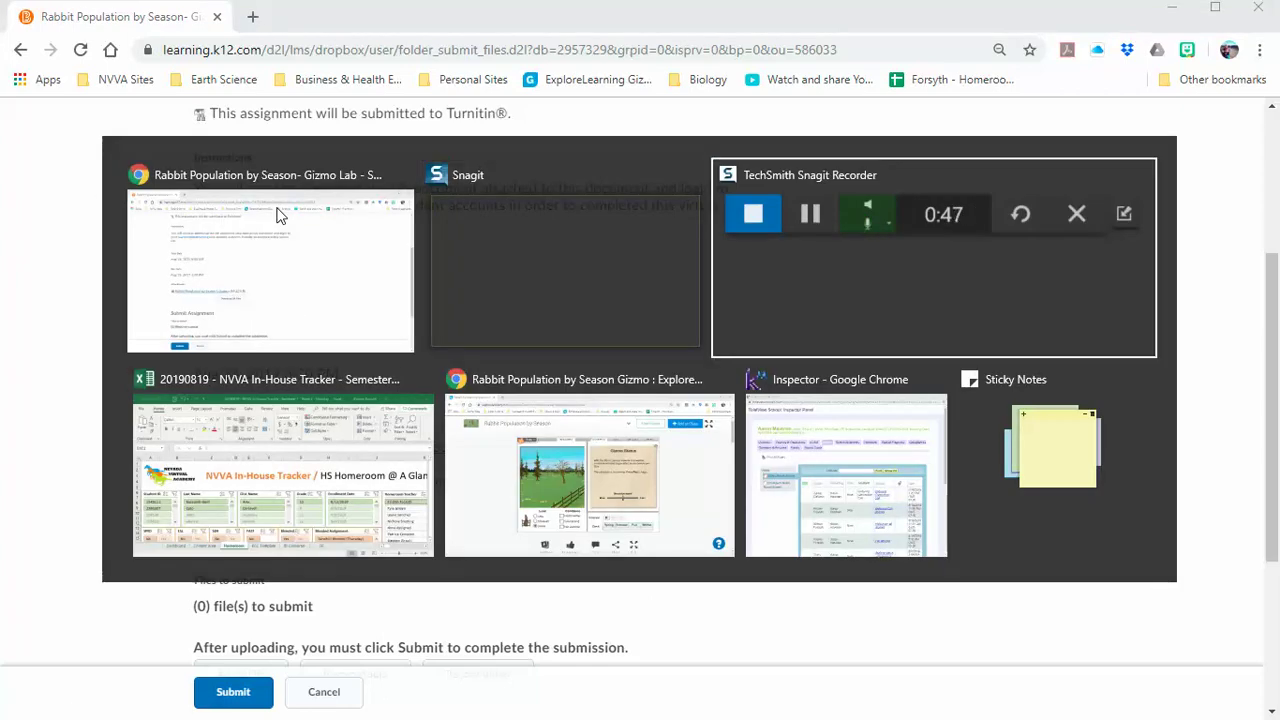
key(alt+Tab)
key(alt+Tab)
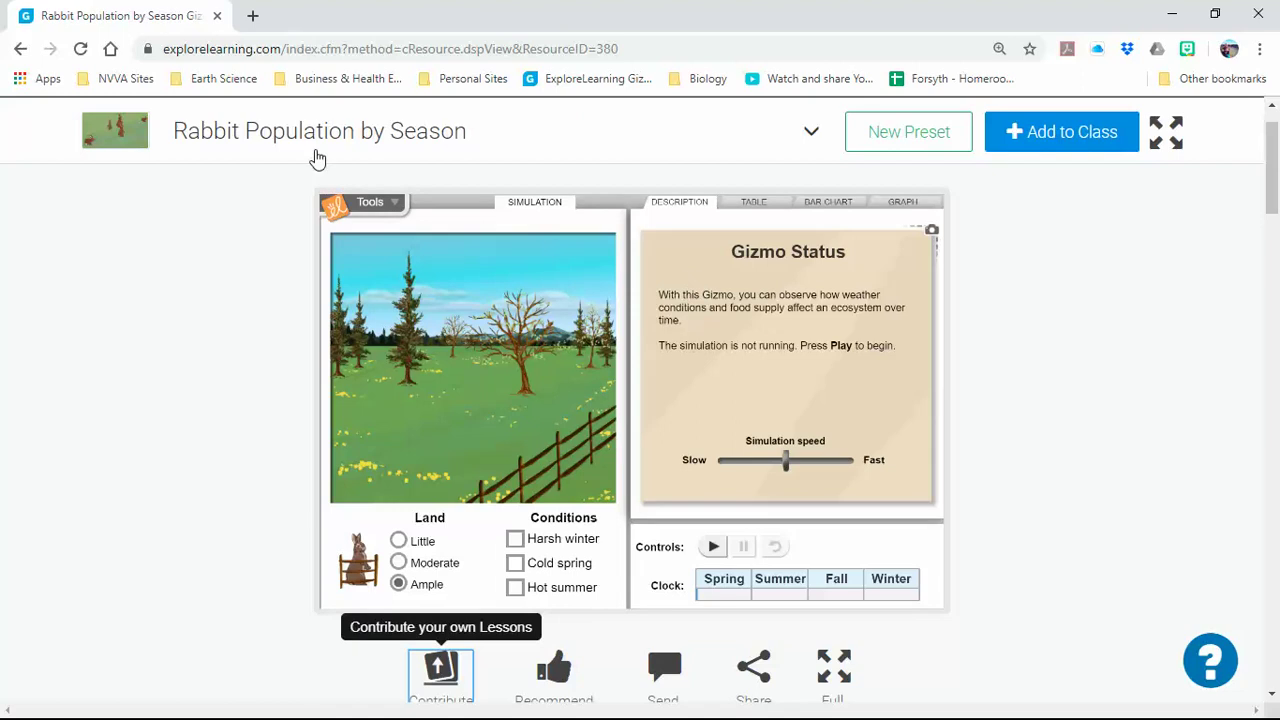
scroll(317, 158, up, 1)
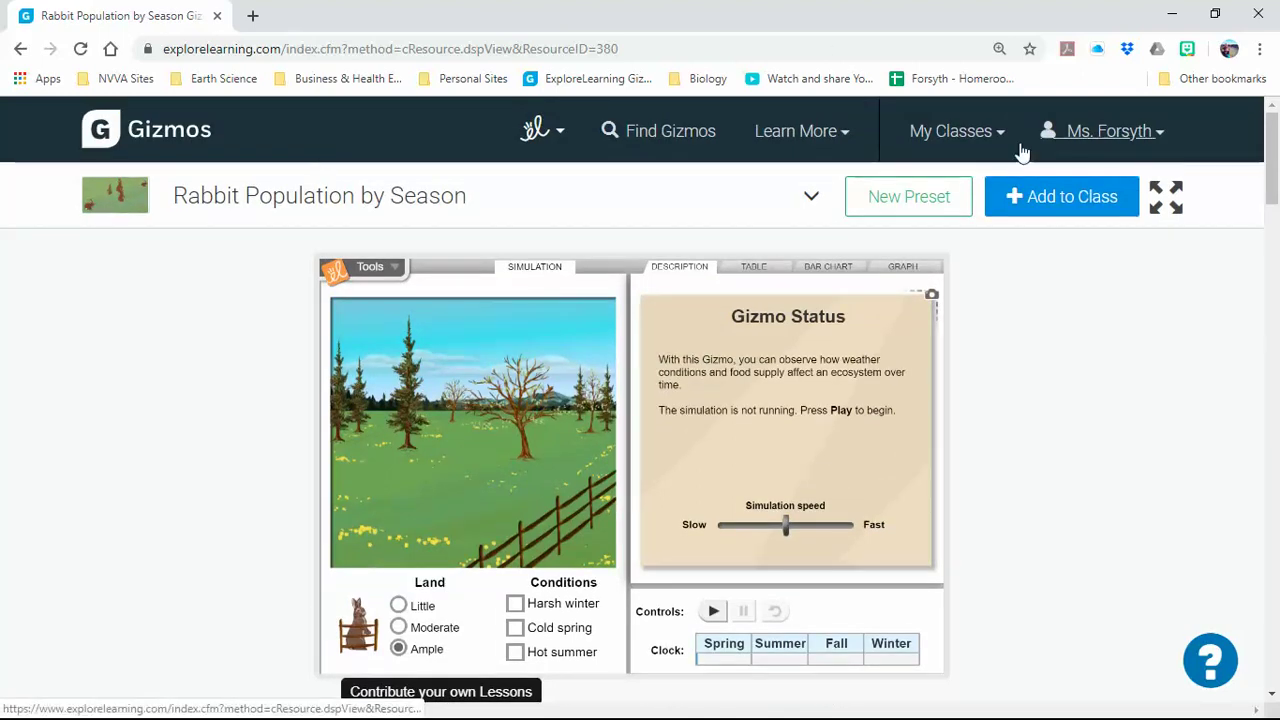
click(265, 201)
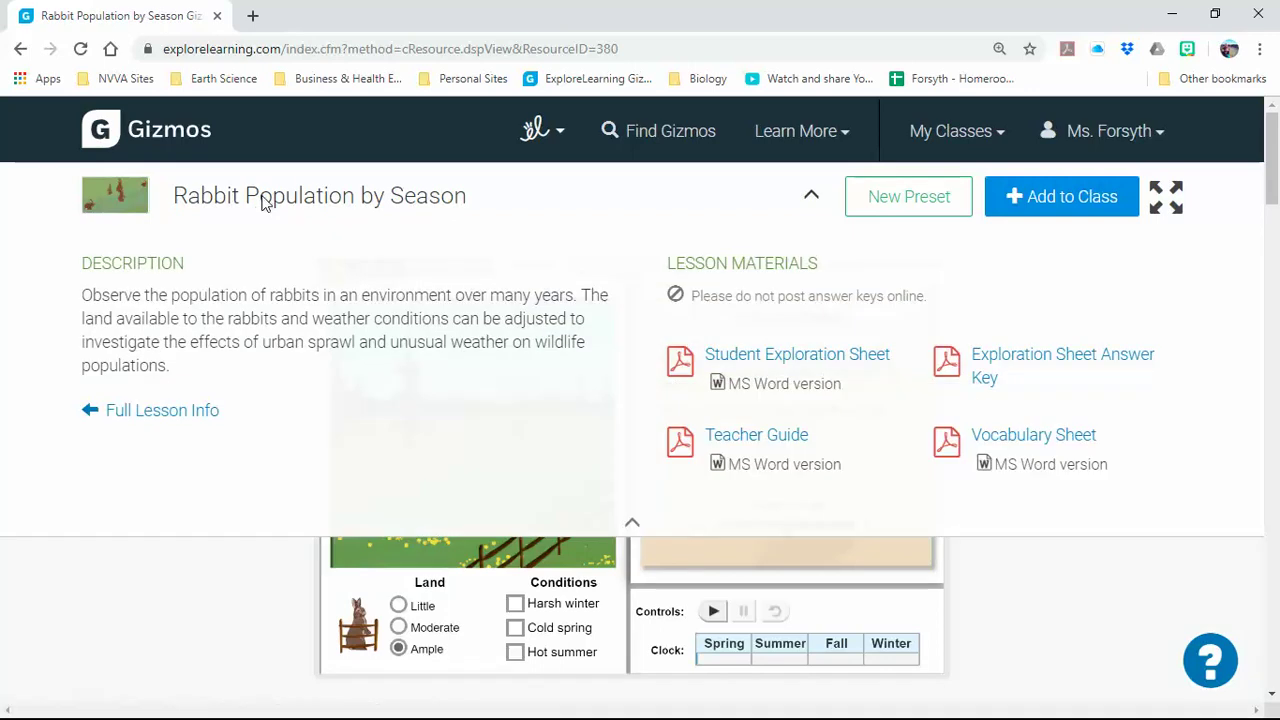
click(209, 613)
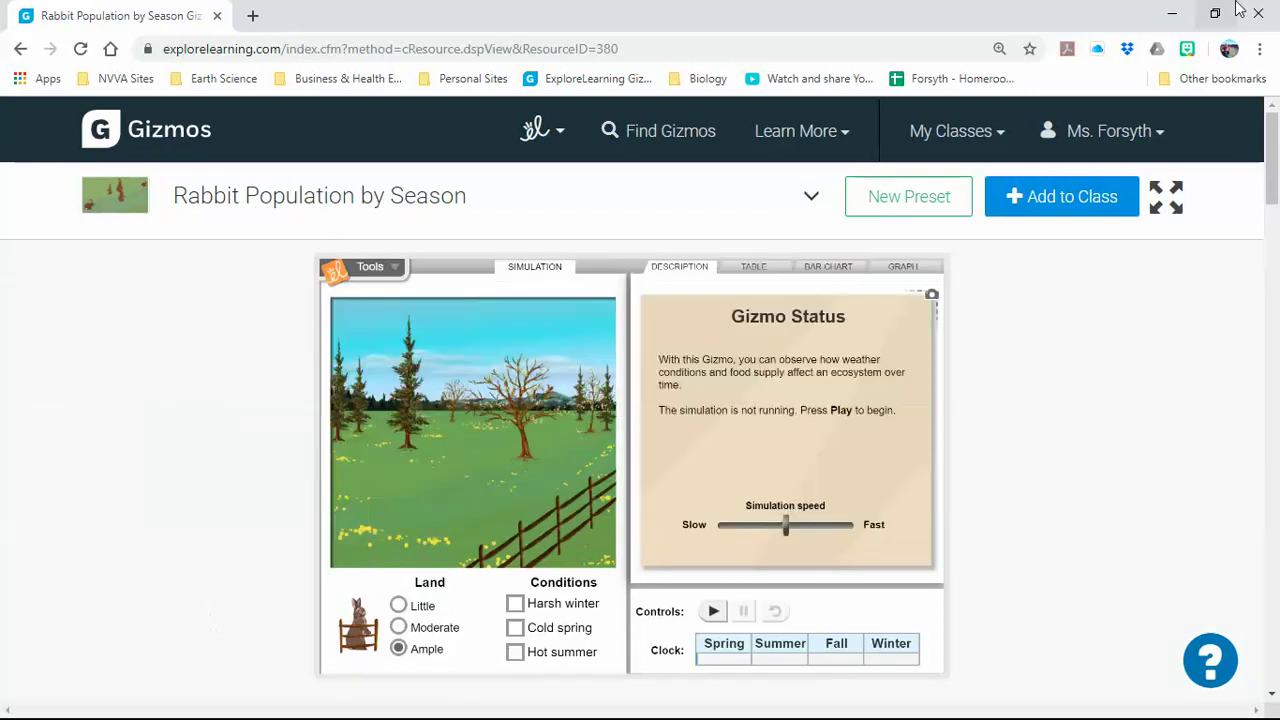
- From the Bio class page, launch the Rabbit Population by Season Gizmo, then return to Brightspace
click(966, 152)
click(940, 205)
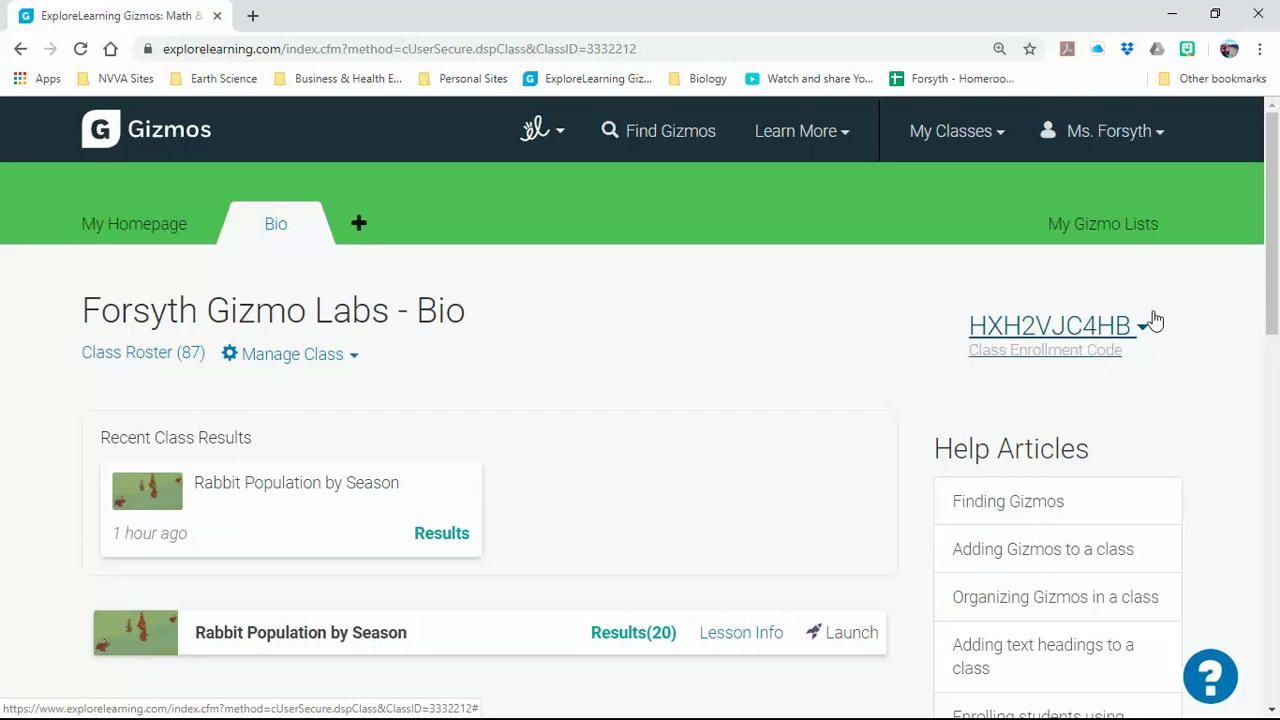
click(1104, 330)
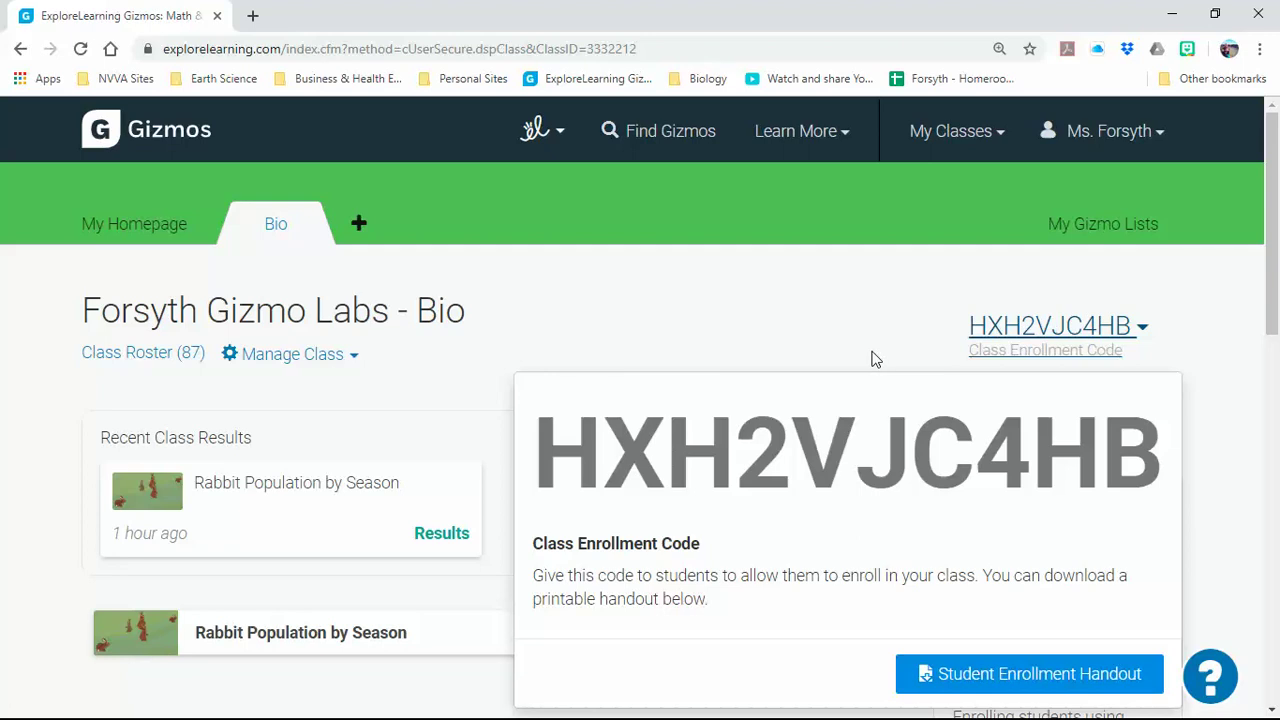
click(308, 634)
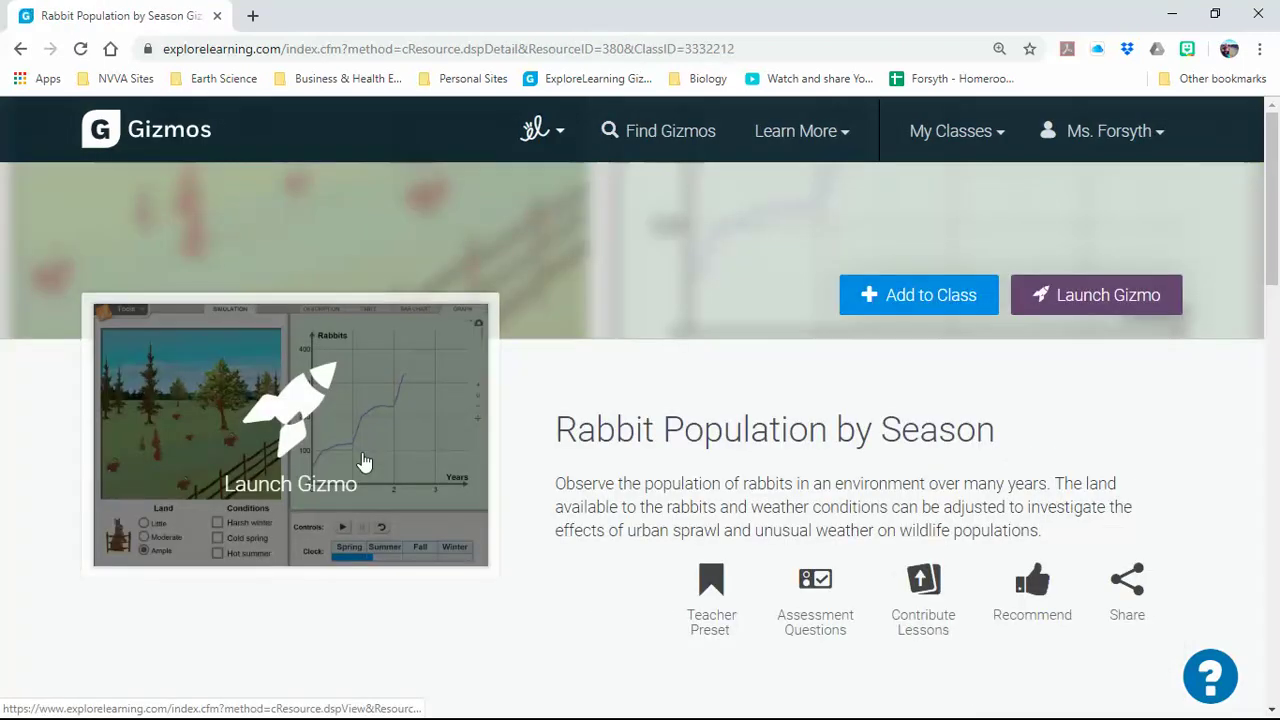
click(364, 461)
key(alt+Tab)
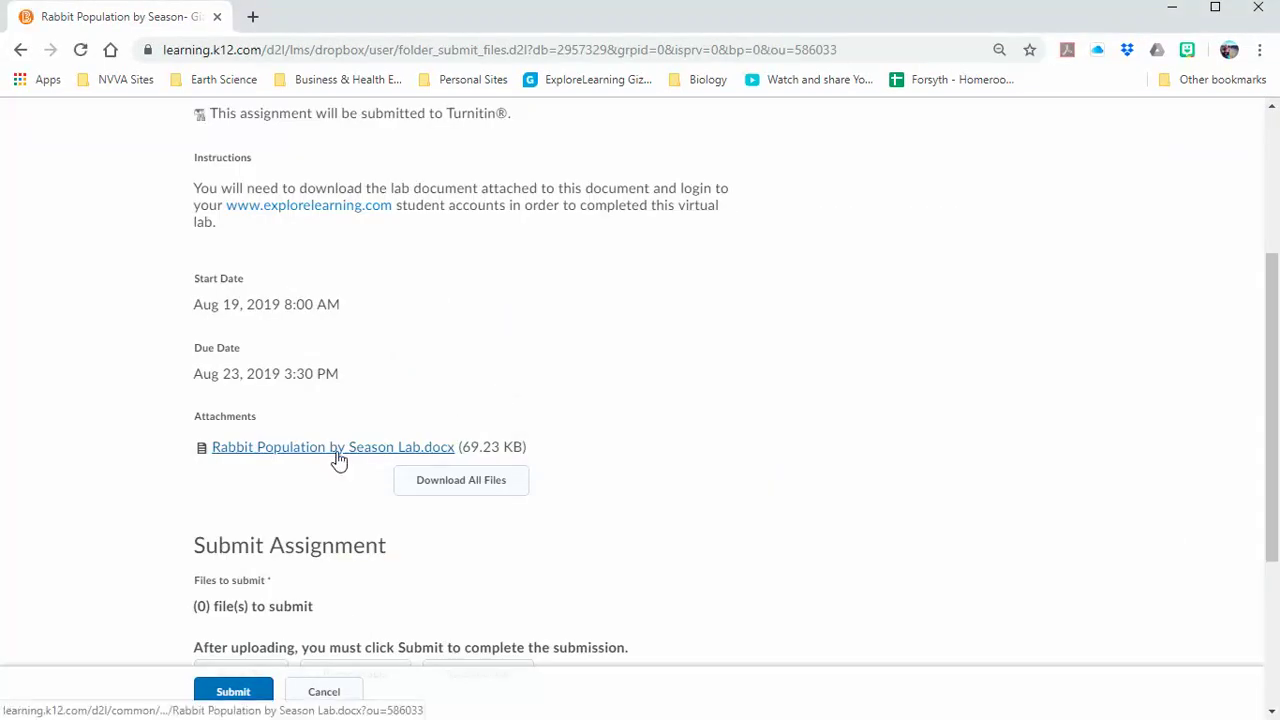
- Save Rabbit Population by Season Lab.docx to Downloads and open it in Word
click(337, 452)
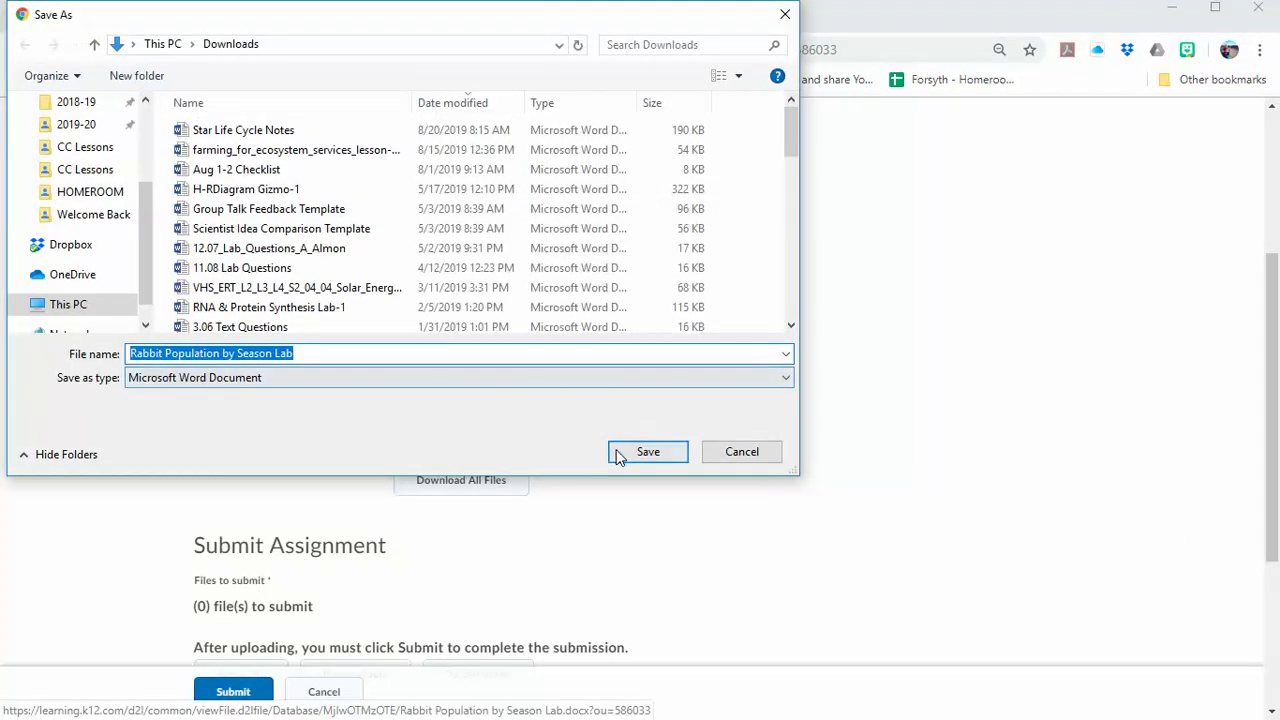
click(645, 452)
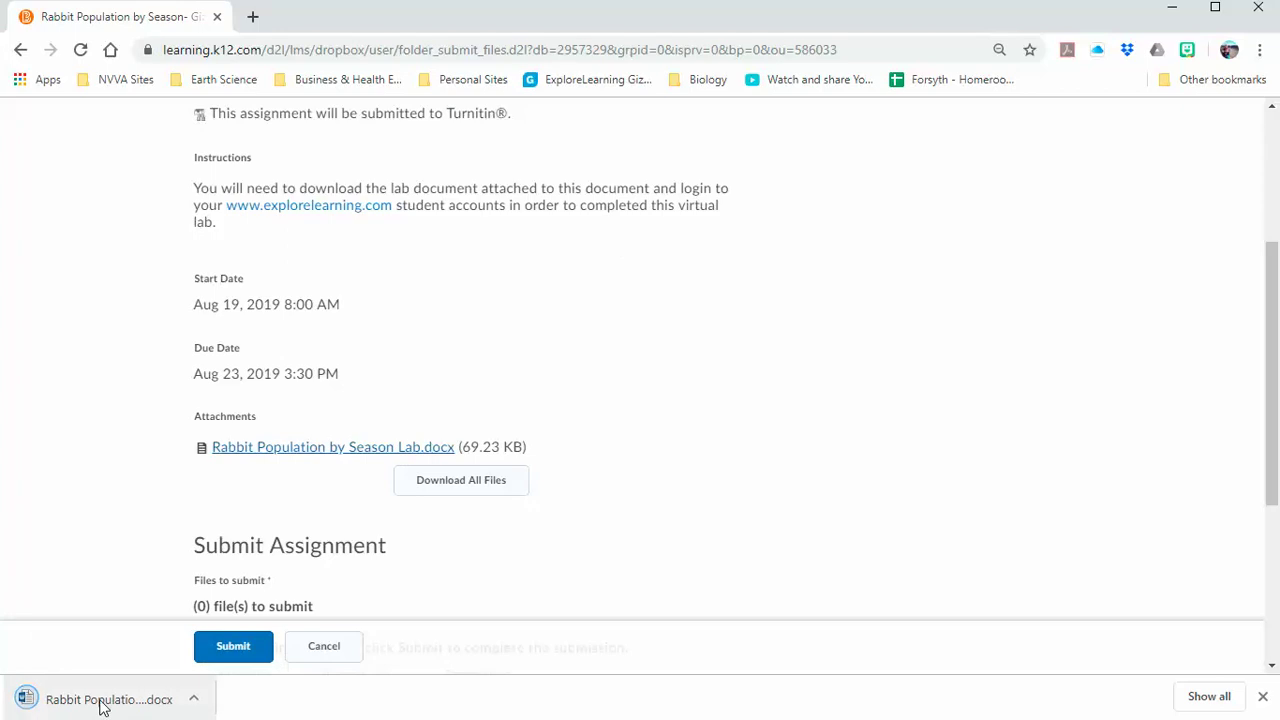
click(101, 703)
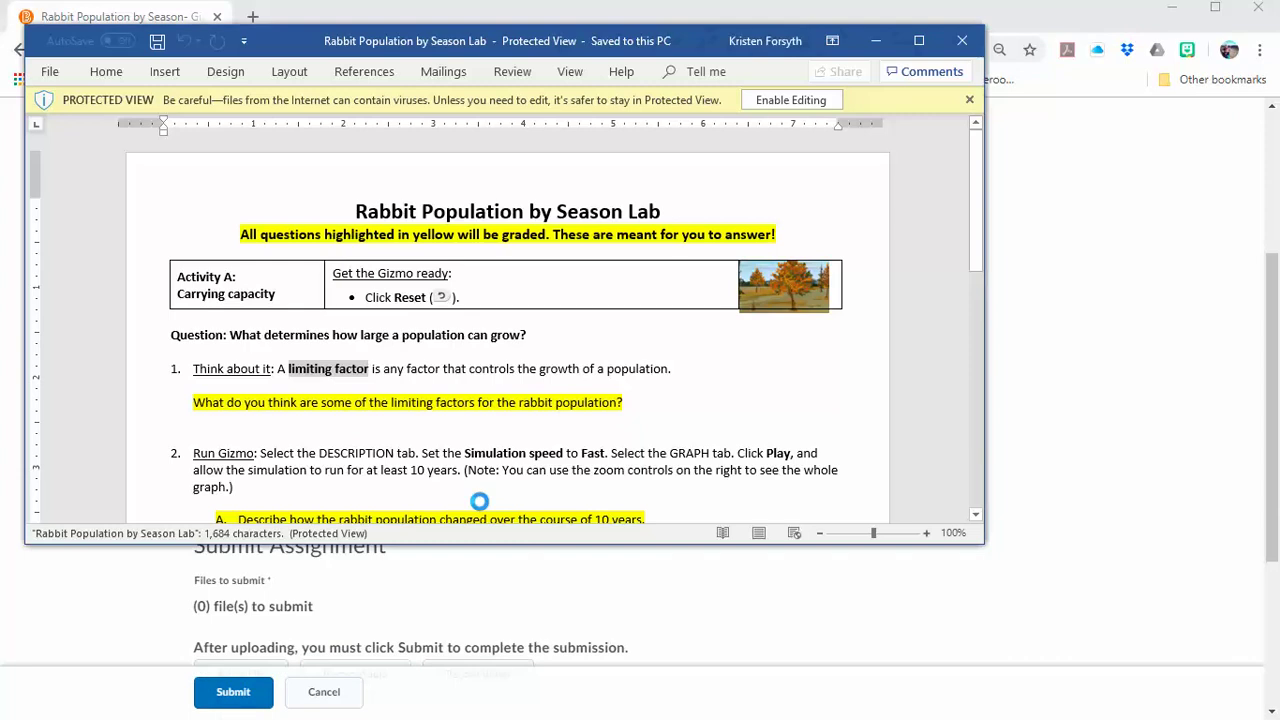
- Maximize Word, enable editing on the lab worksheet, and switch back to the Gizmo
click(915, 49)
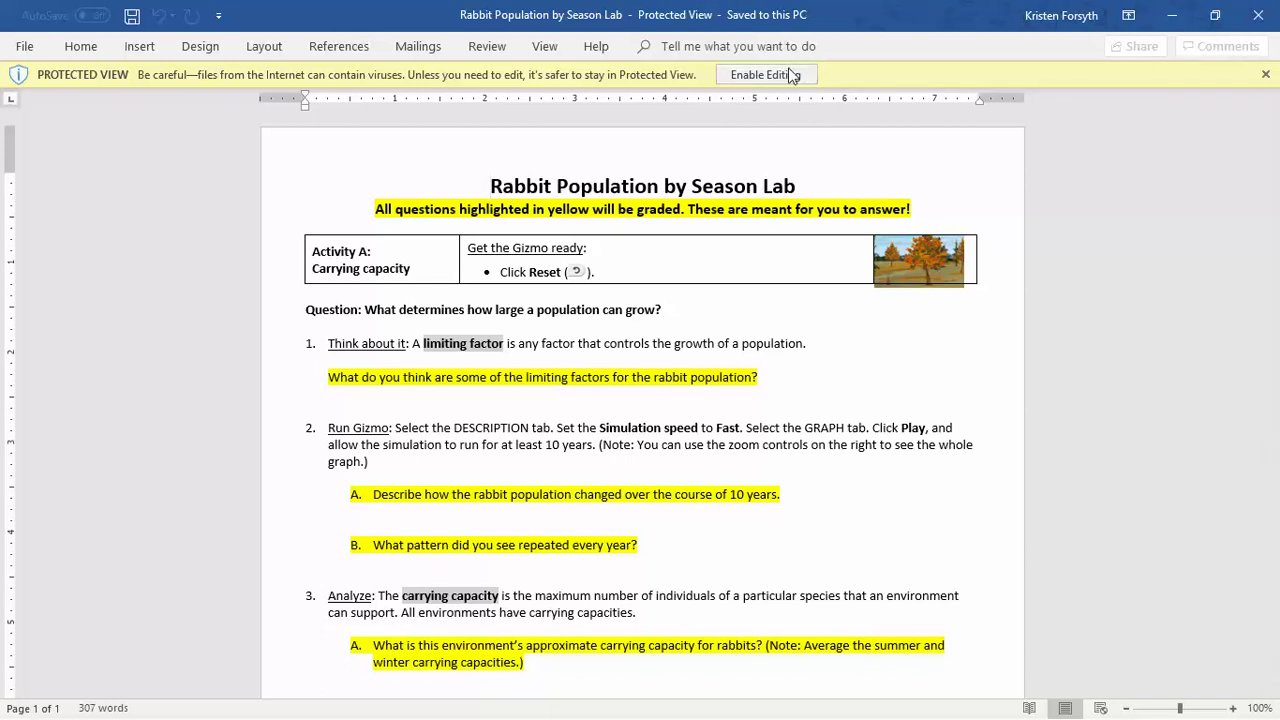
click(785, 86)
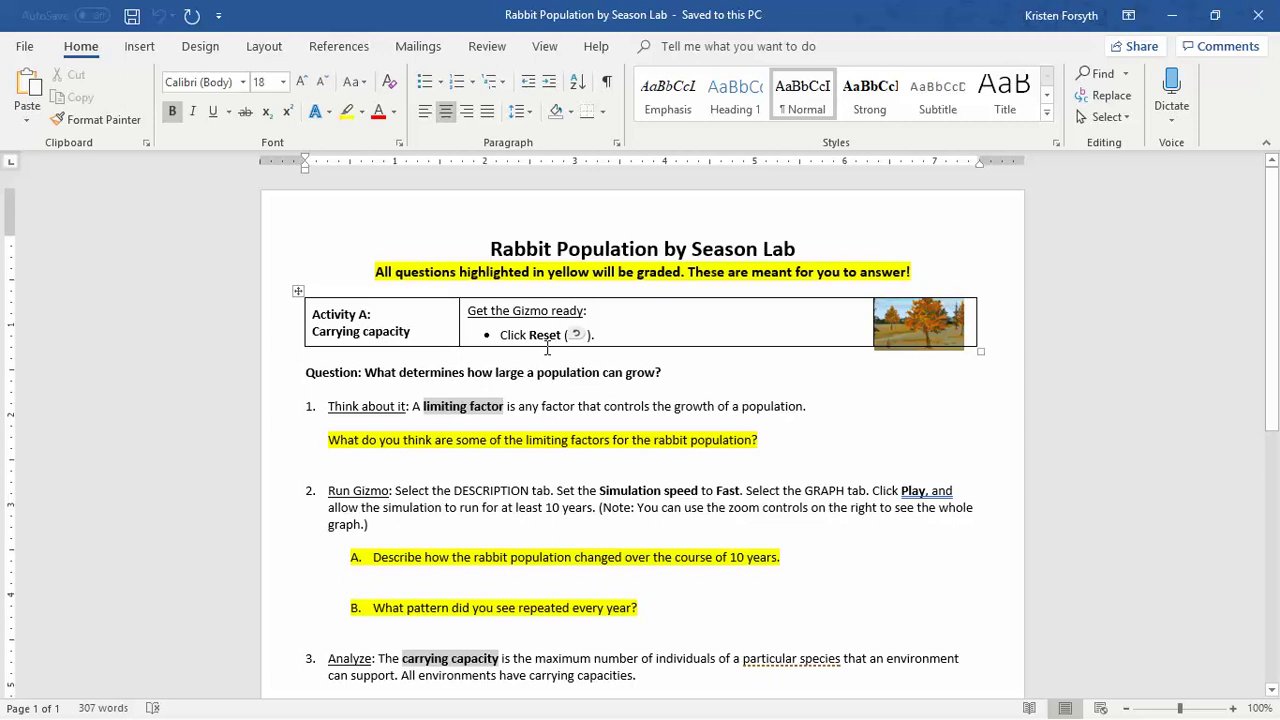
key(alt+Tab)
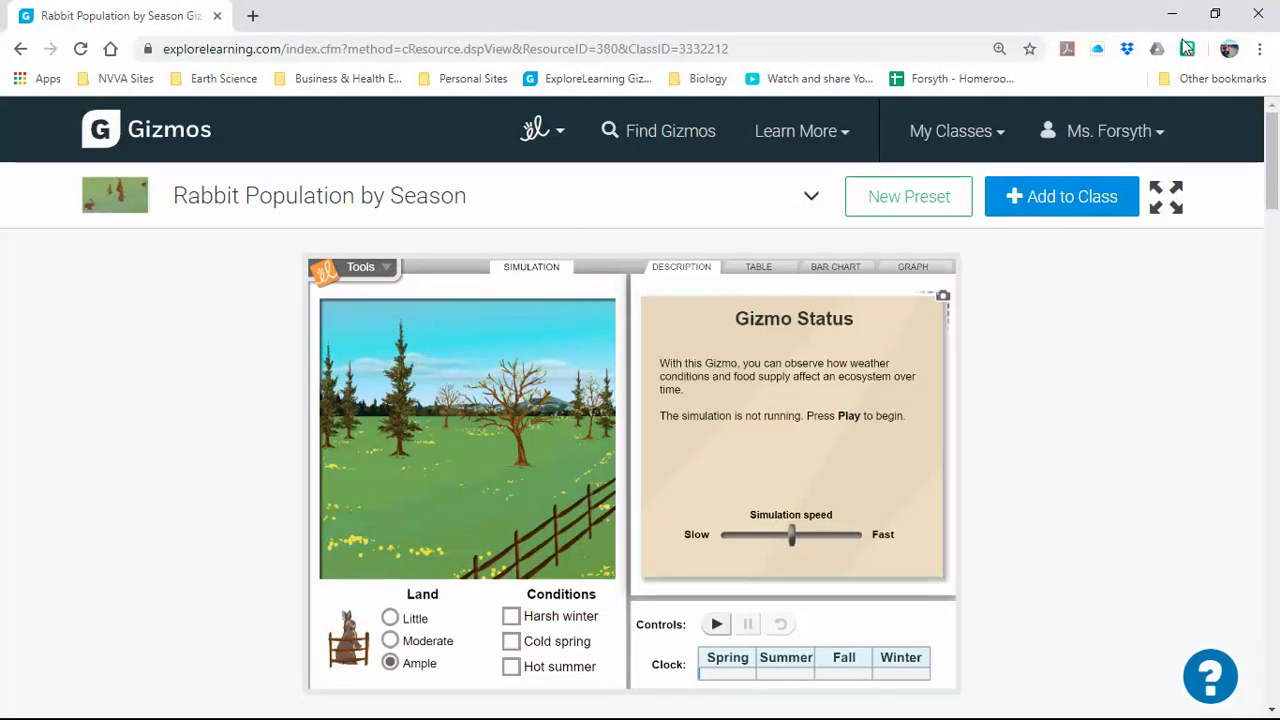
- Show the Gizmo full screen and glance at the Word worksheet before returning
click(1163, 194)
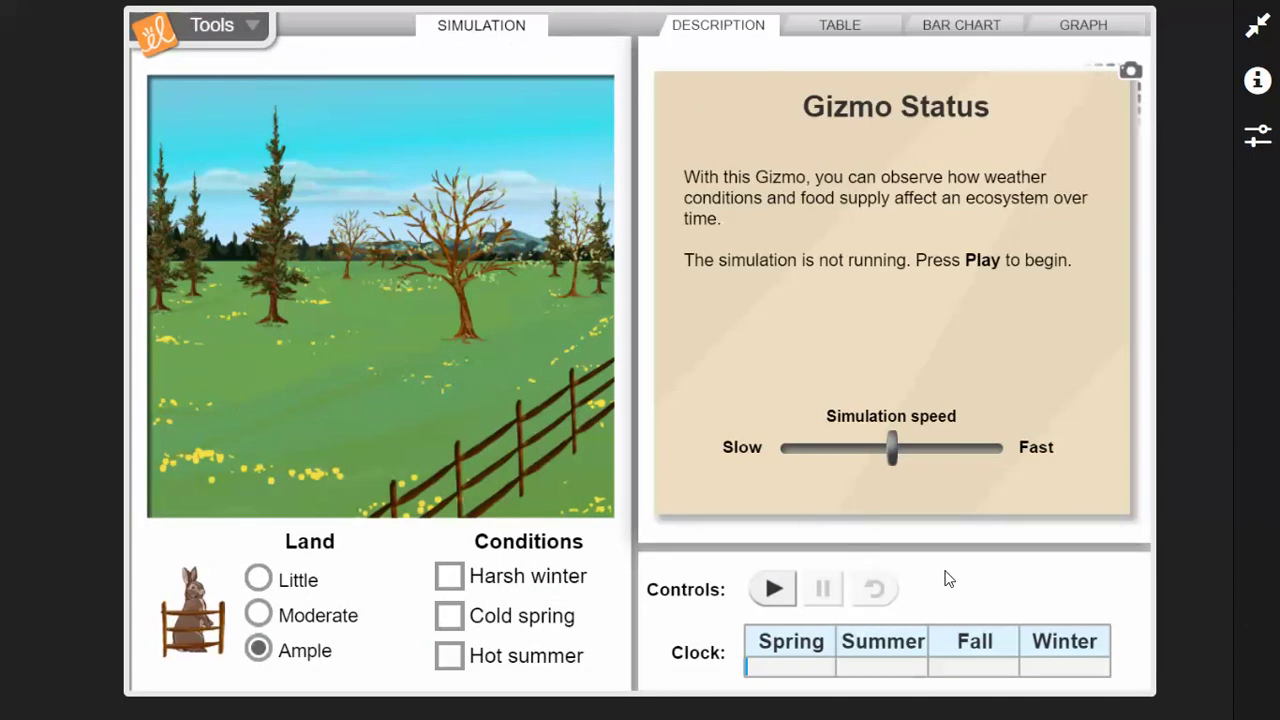
key(alt+Tab)
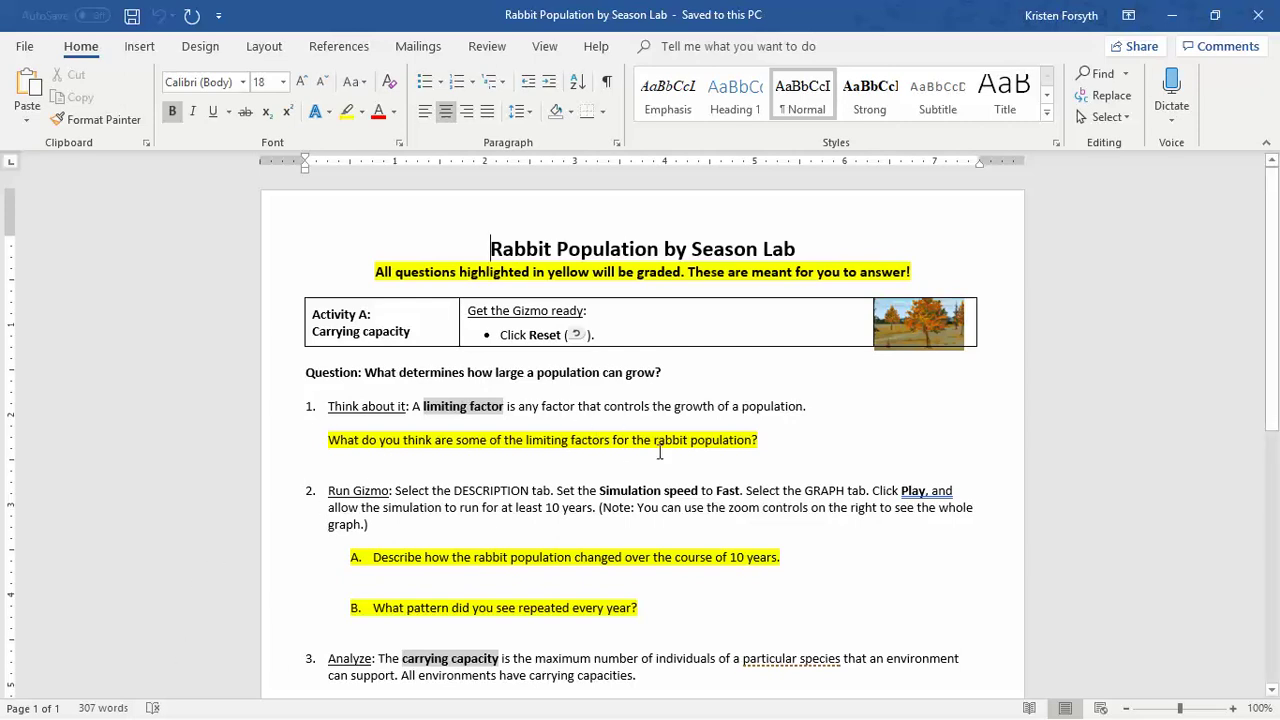
key(alt+Tab)
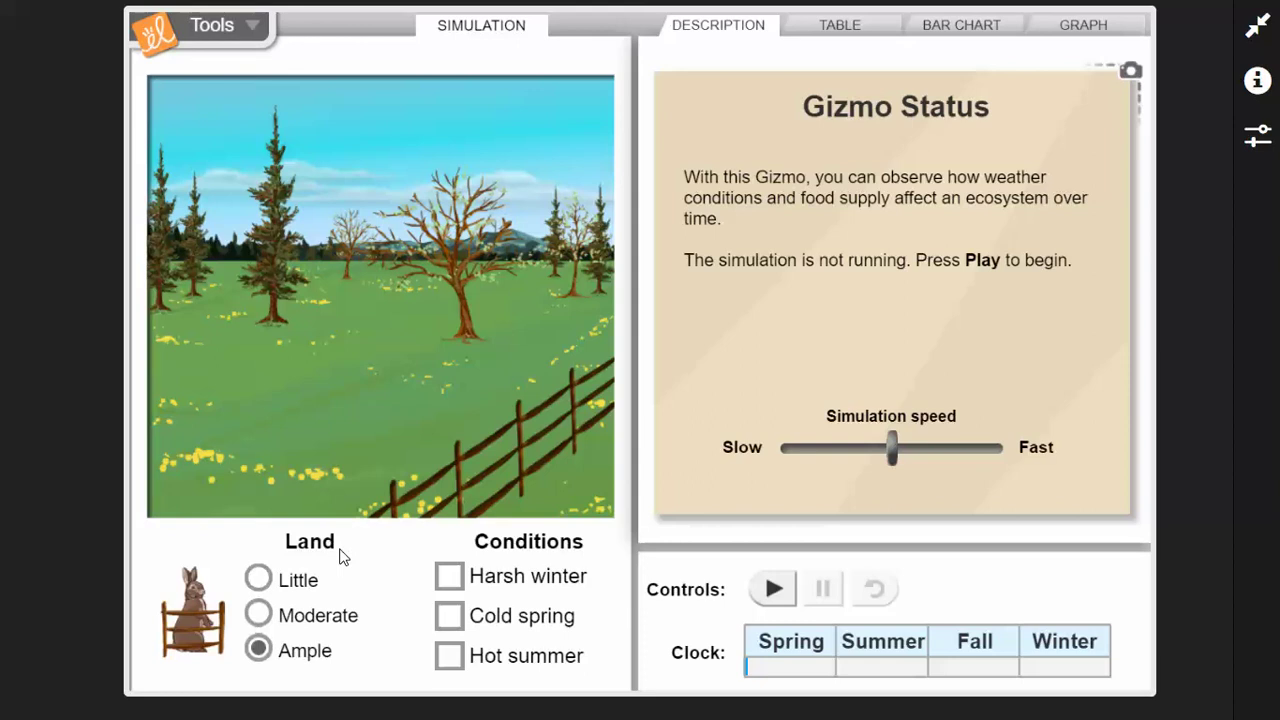
- Try the Little and Moderate land options, leaving available land on Ample
click(258, 580)
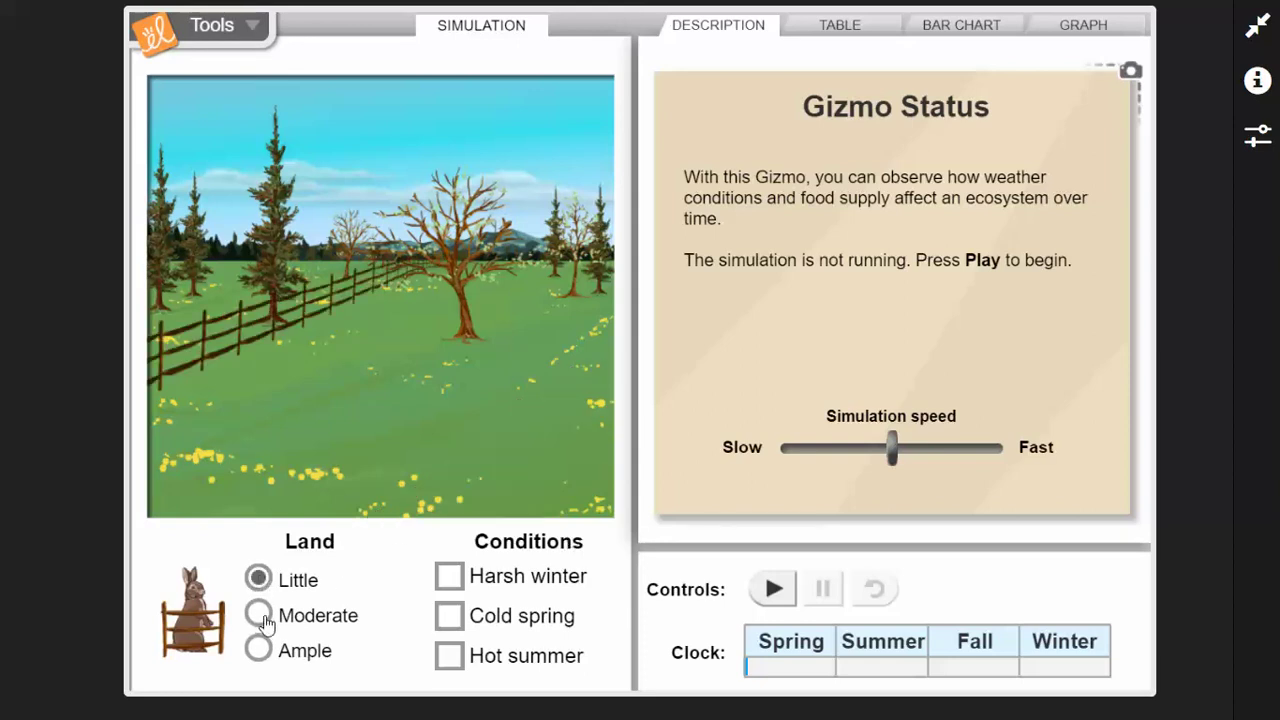
click(260, 616)
click(256, 650)
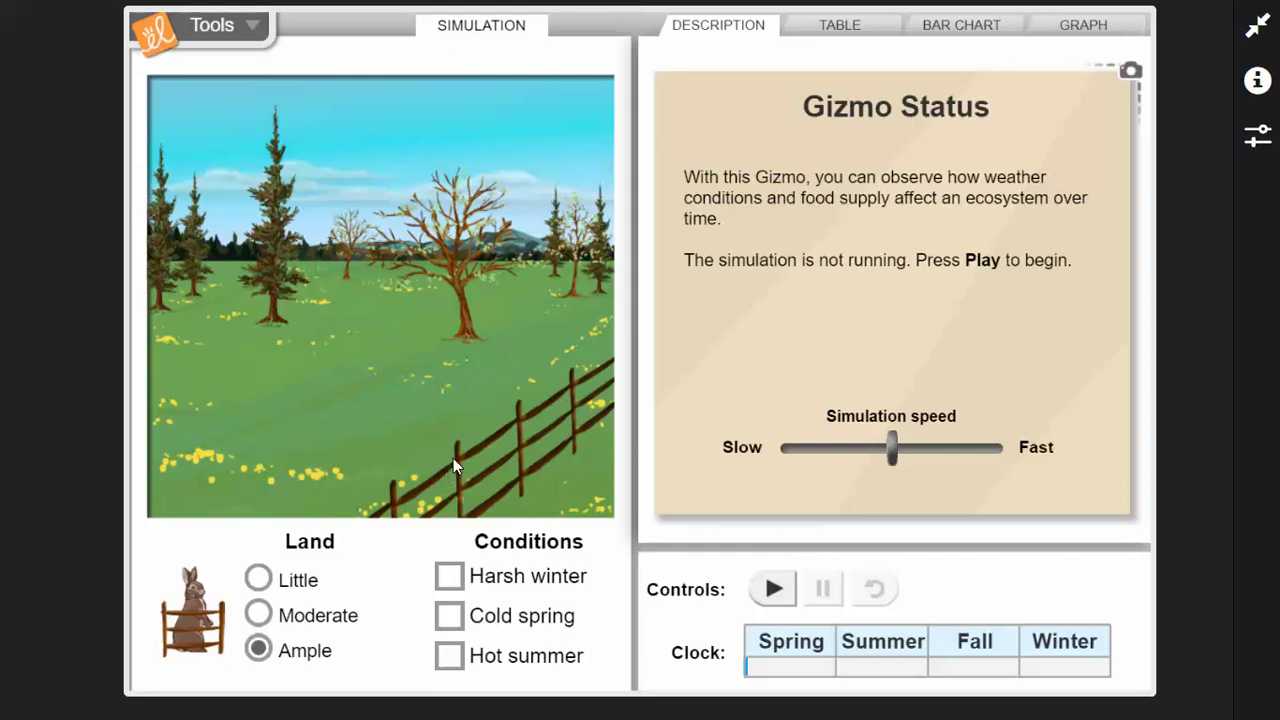
click(259, 584)
click(258, 650)
- Toggle Harsh winter, Cold spring and Hot summer on and off, leaving all unchecked
click(452, 577)
click(451, 617)
click(450, 656)
click(452, 577)
click(450, 617)
click(450, 656)
key(alt+Tab)
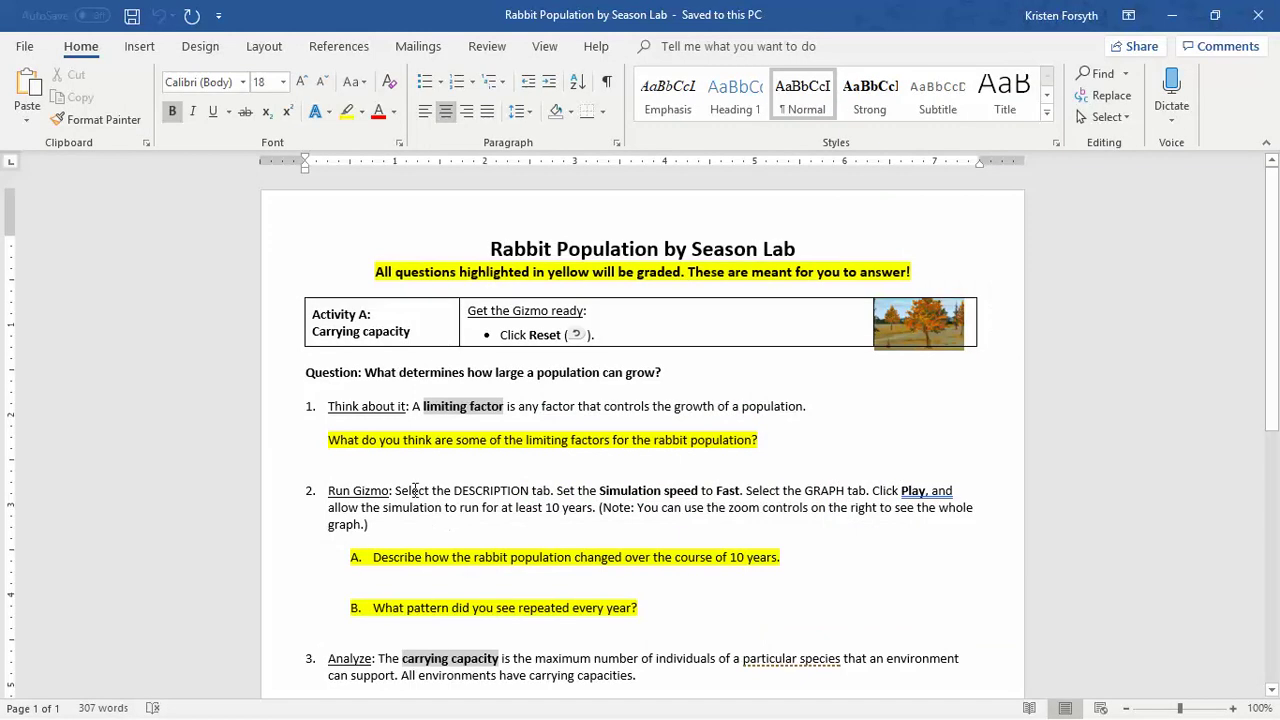
- Review the worksheet's Run Gizmo step, then drag Simulation speed to Fast in the Gizmo
click(413, 465)
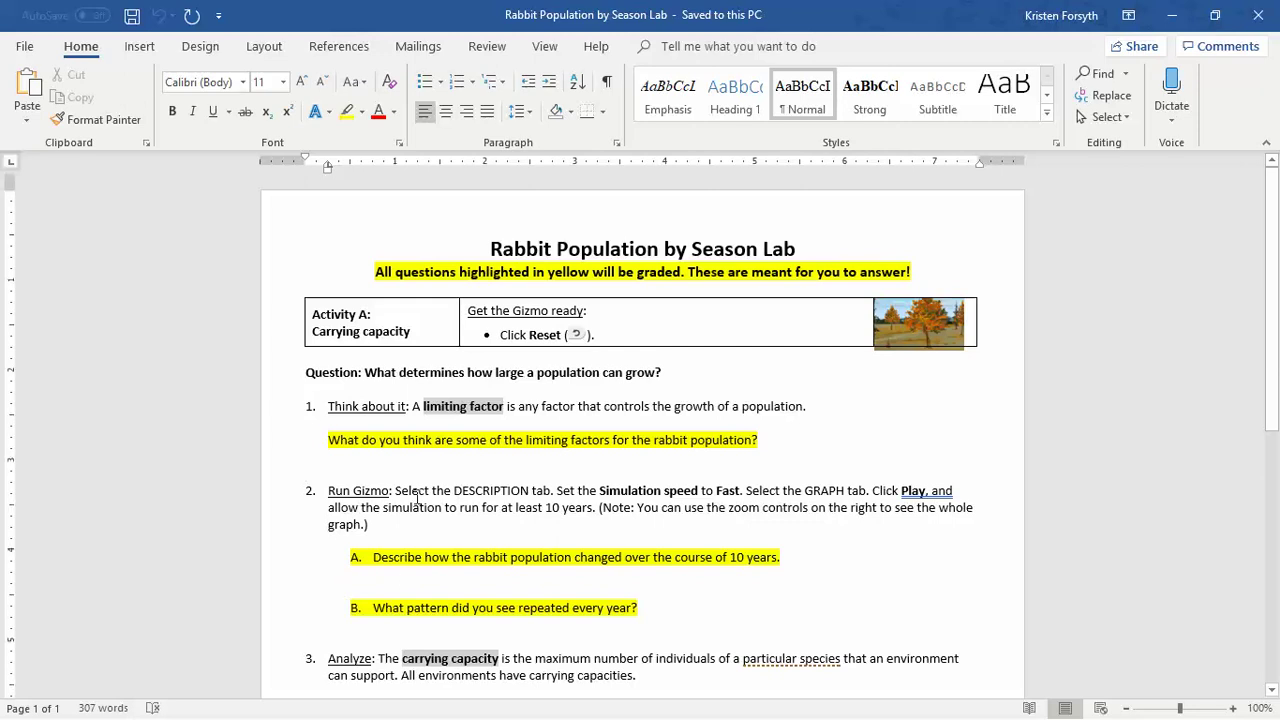
scroll(415, 497, down, 2)
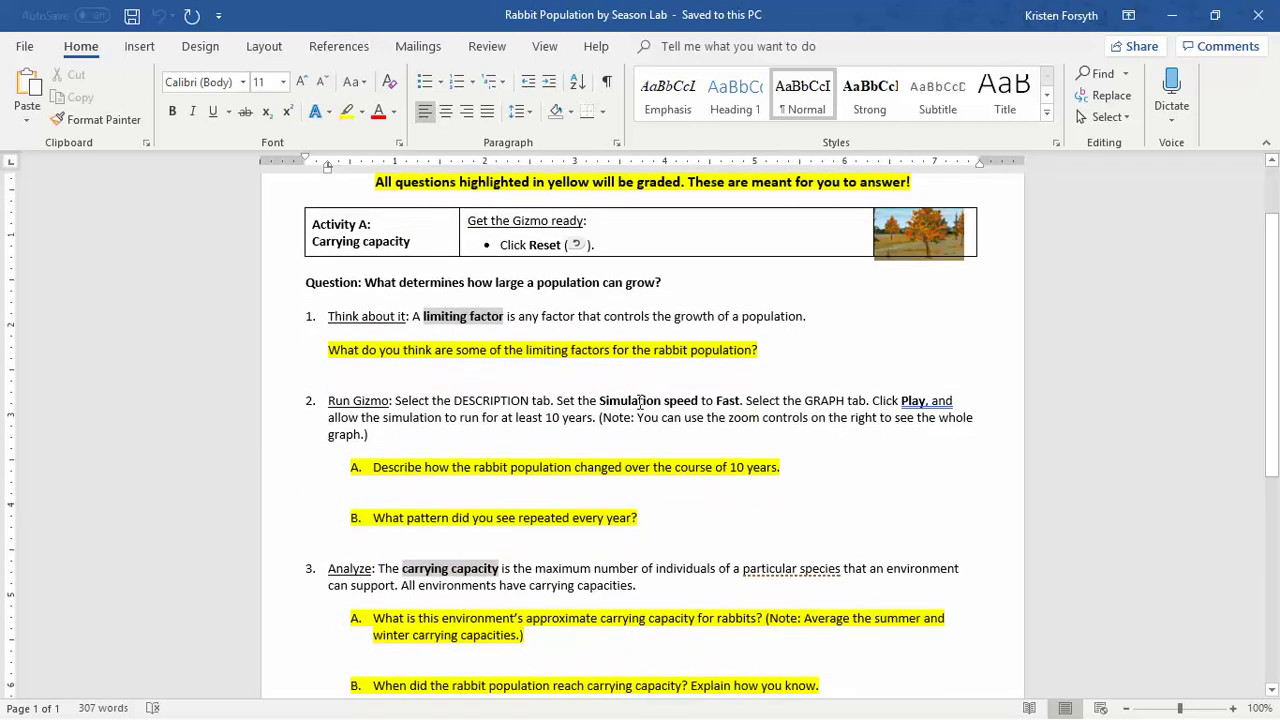
key(alt+Tab)
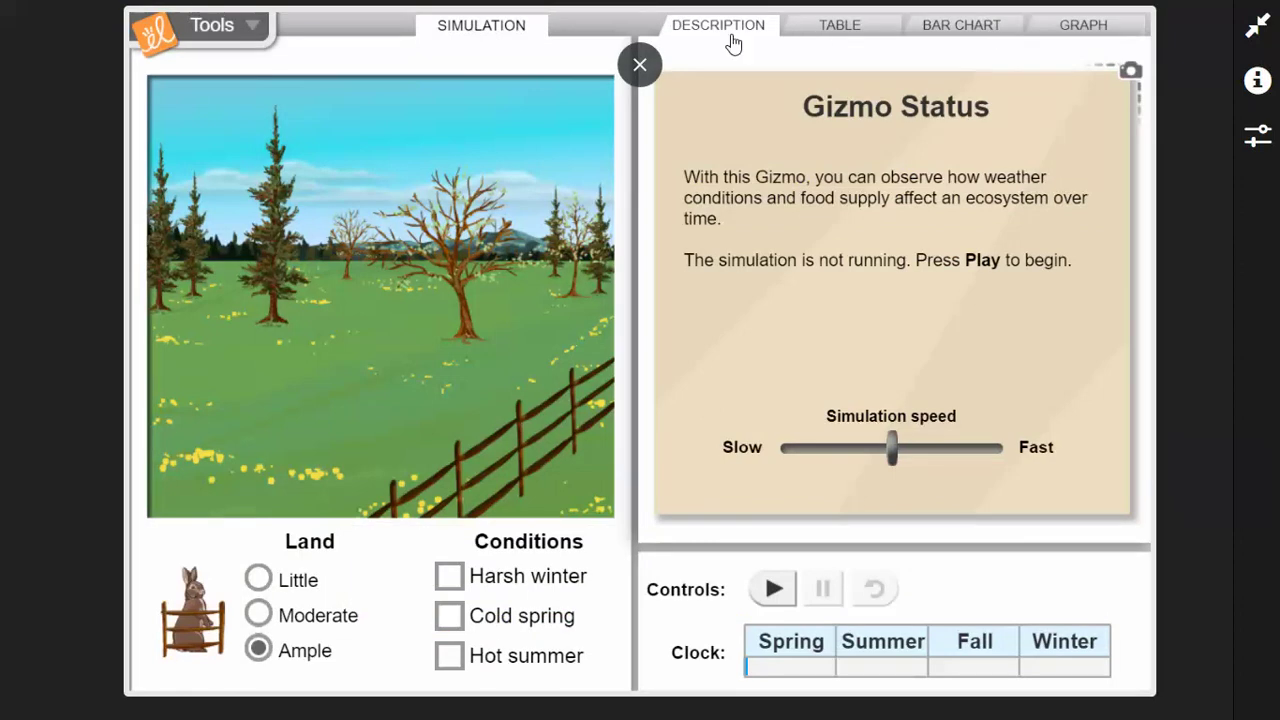
drag(900, 454, 1020, 466)
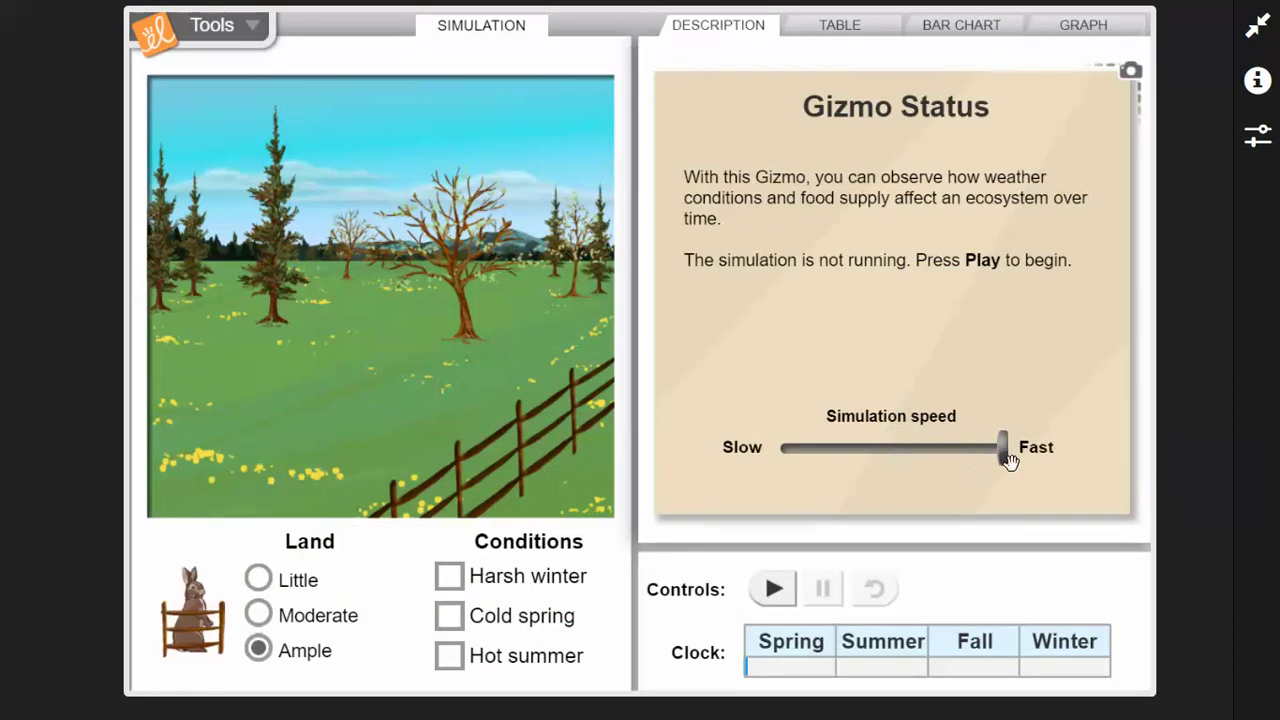
key(alt+Tab)
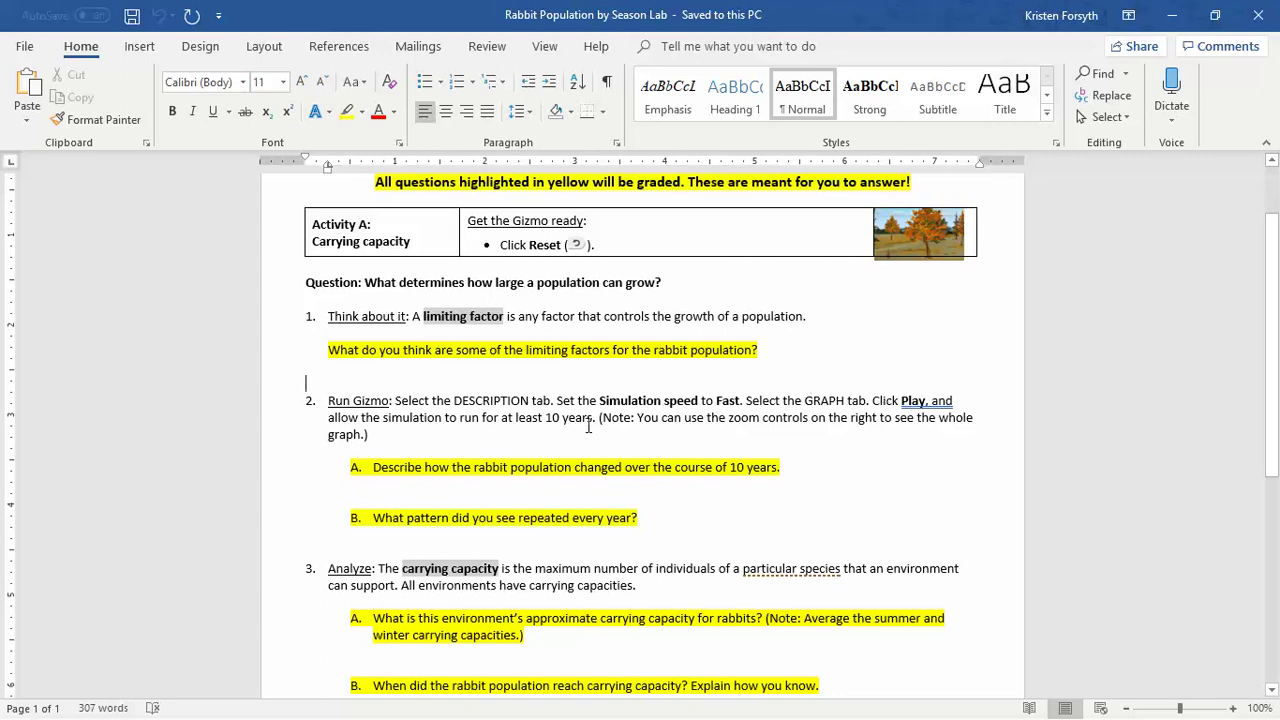
key(alt+Tab)
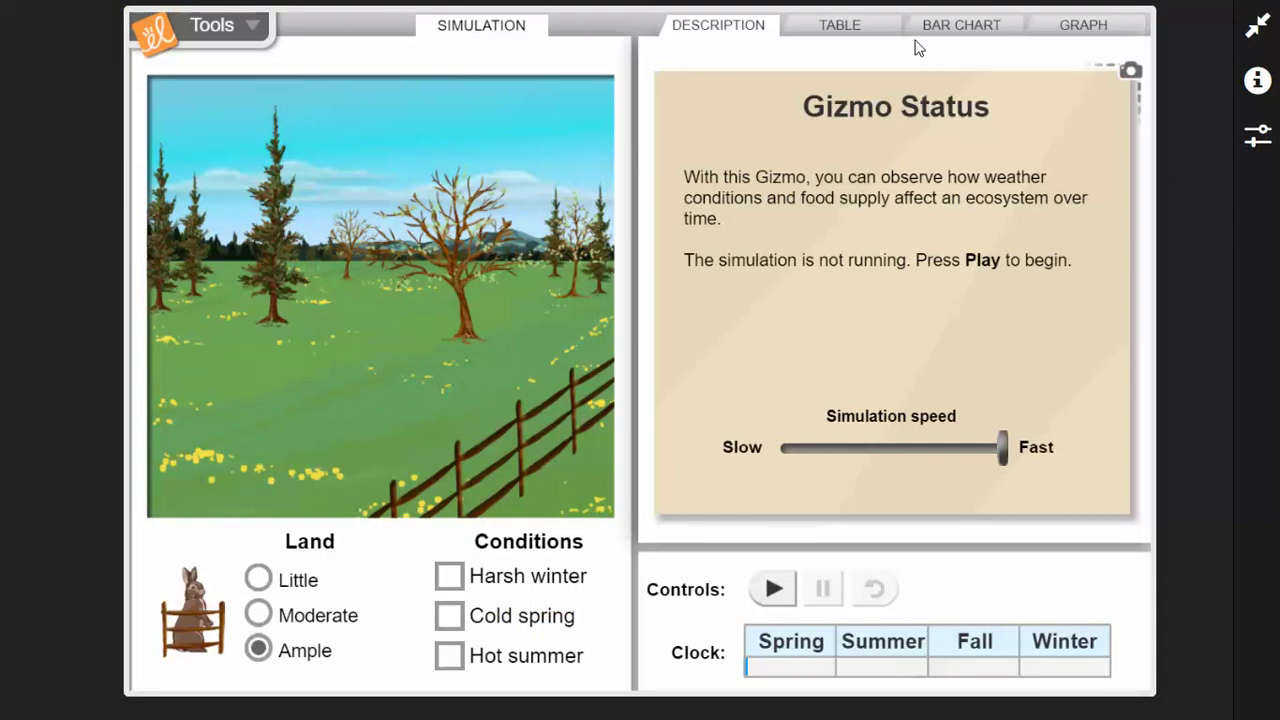
- On the GRAPH tab, zoom out to span 12 years and run the simulation to about year 12
click(1089, 37)
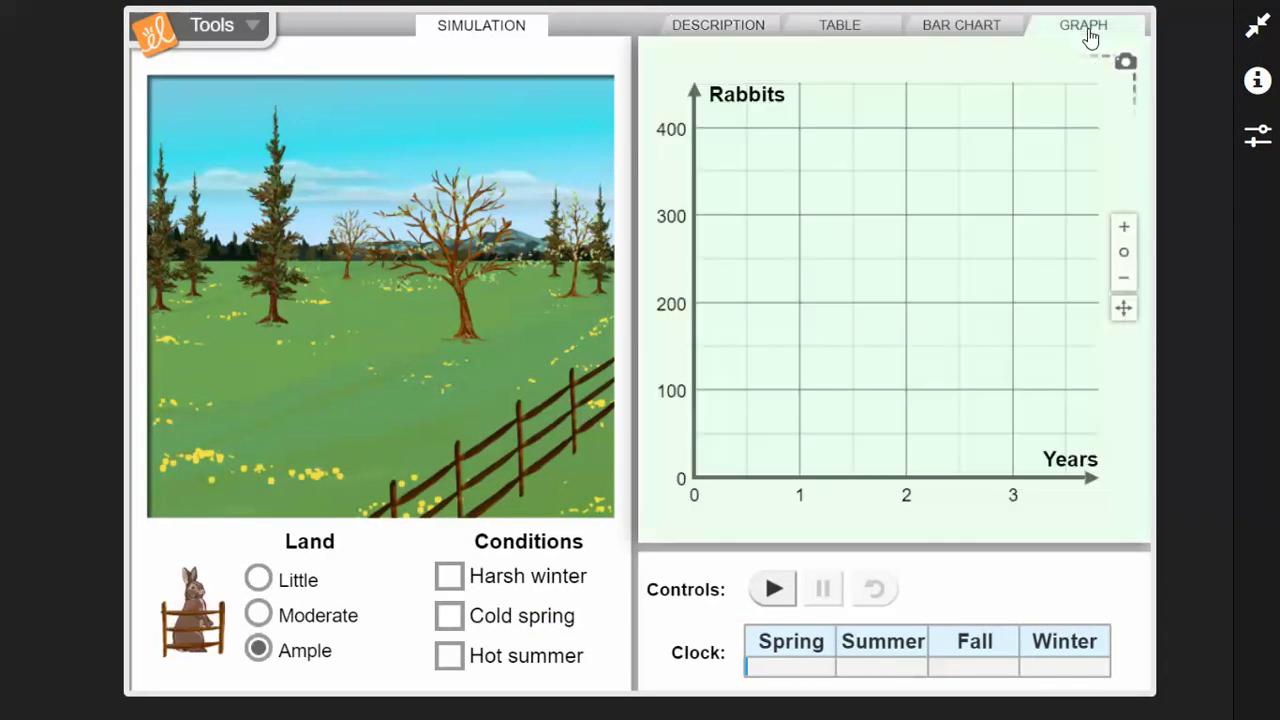
click(1124, 280)
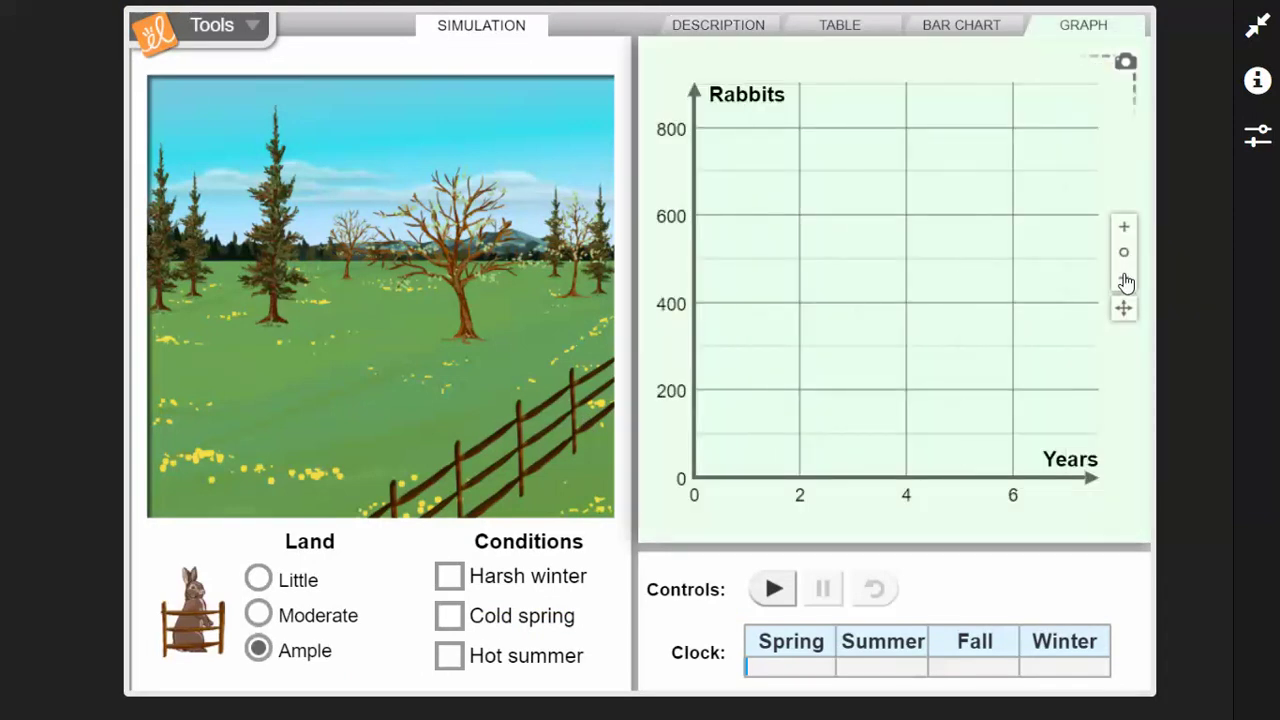
click(1124, 280)
click(772, 595)
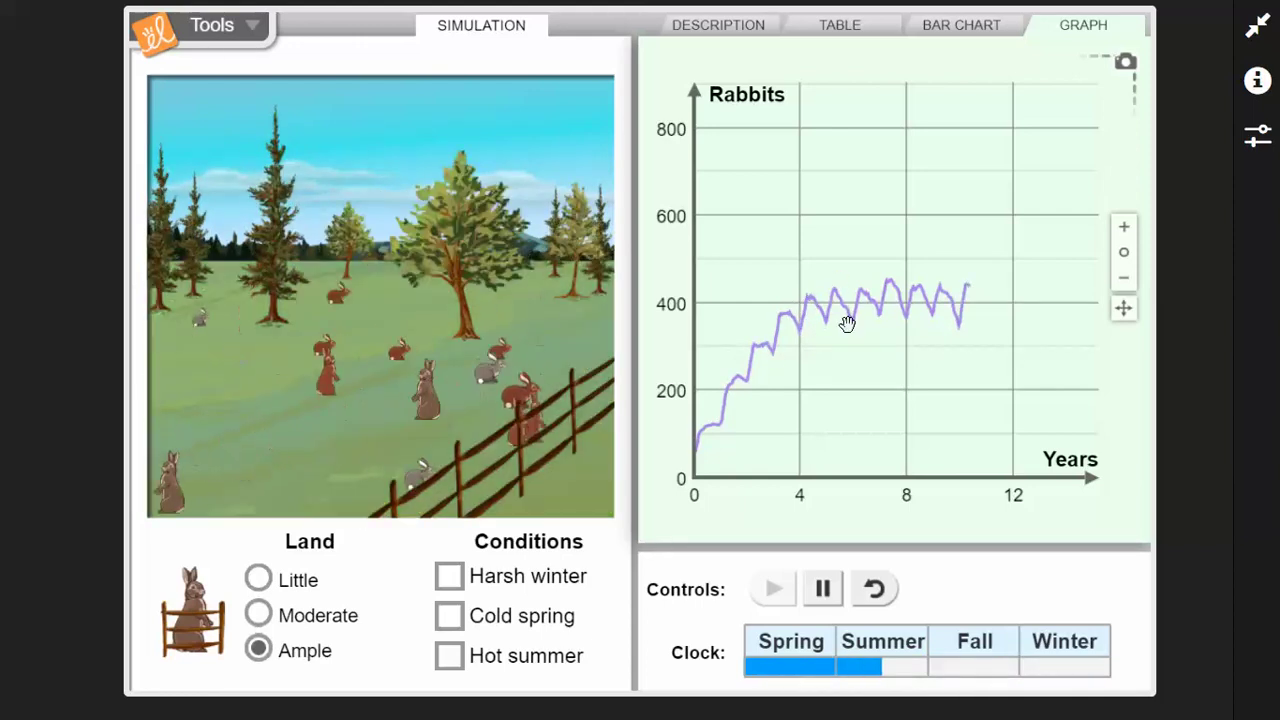
click(828, 592)
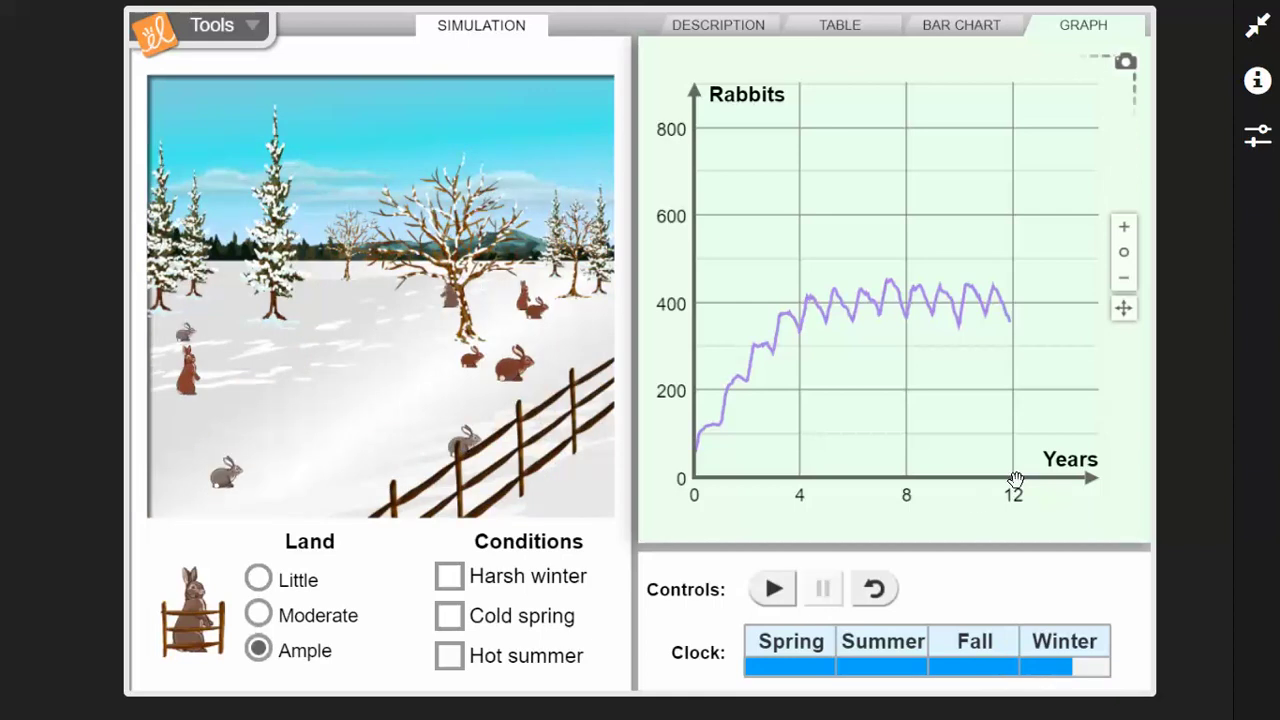
key(alt+Tab)
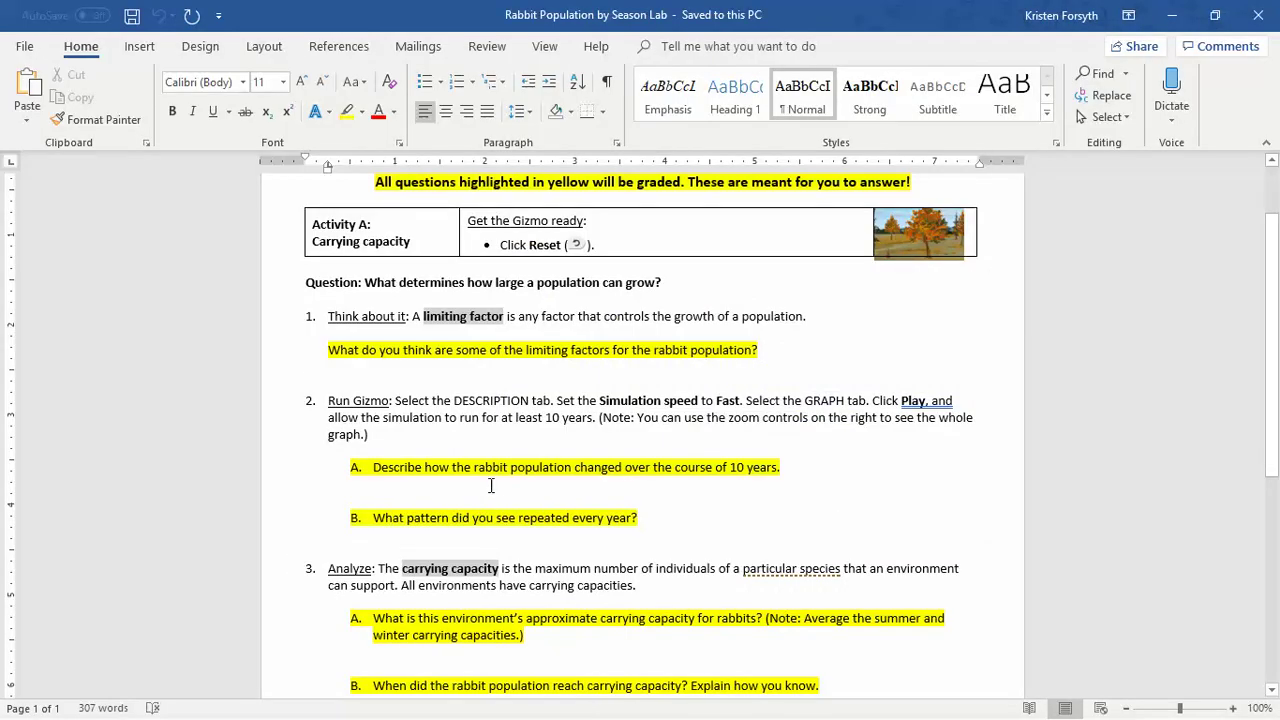
- Put the cursor below question 2A in Word, then return to the 12-year rabbit graph
click(475, 488)
key(alt+Tab)
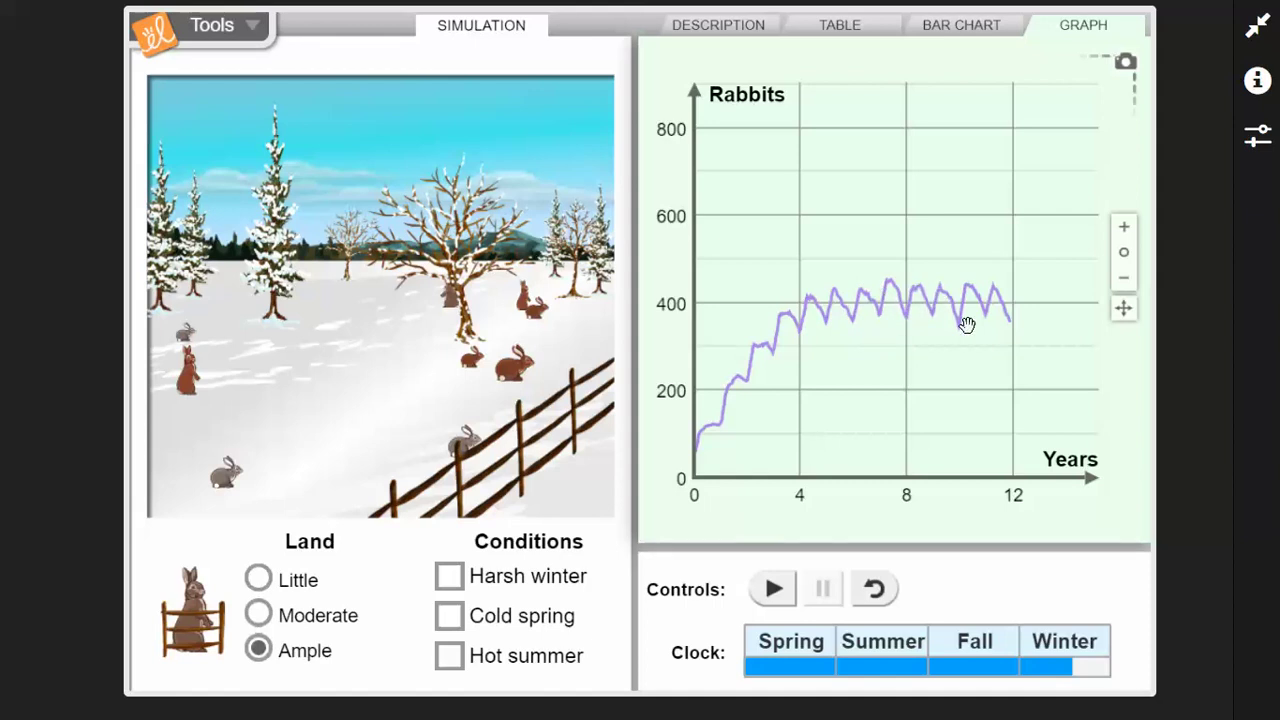
- Zoom the graph in twice and pan to about years 5 to 8 to center the seasonal peaks
click(1124, 228)
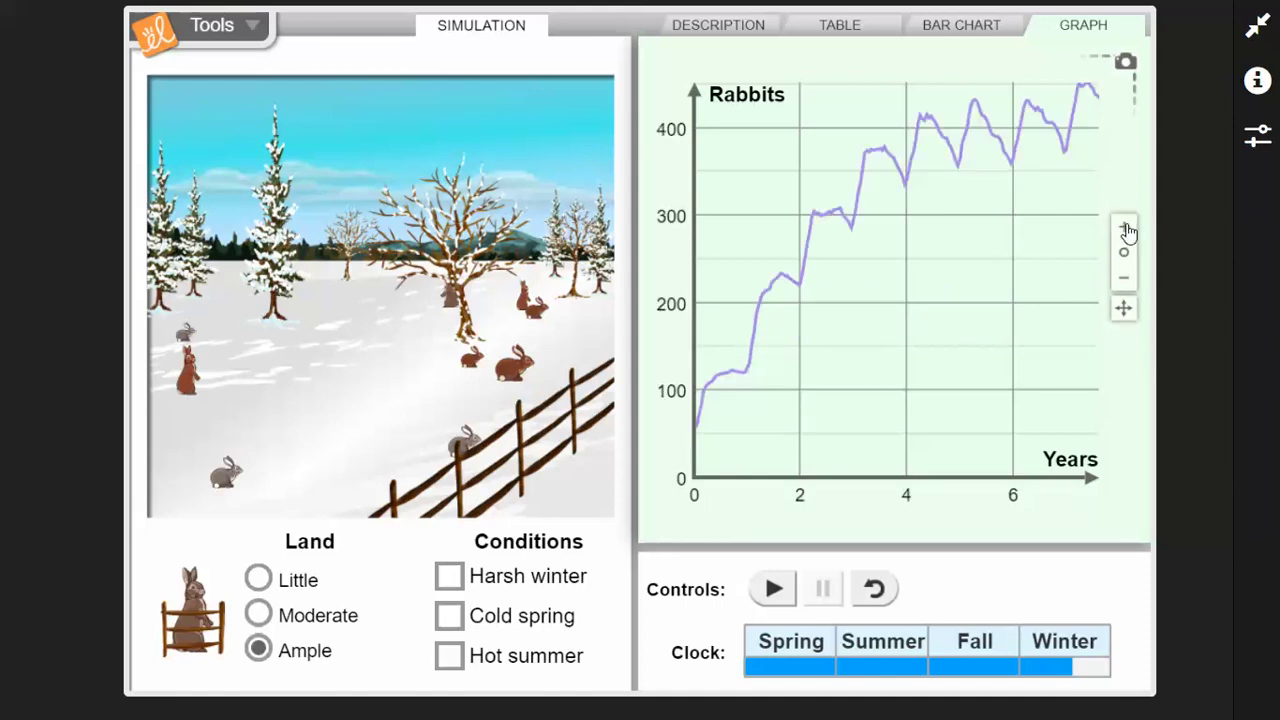
click(1127, 232)
drag(997, 227, 889, 460)
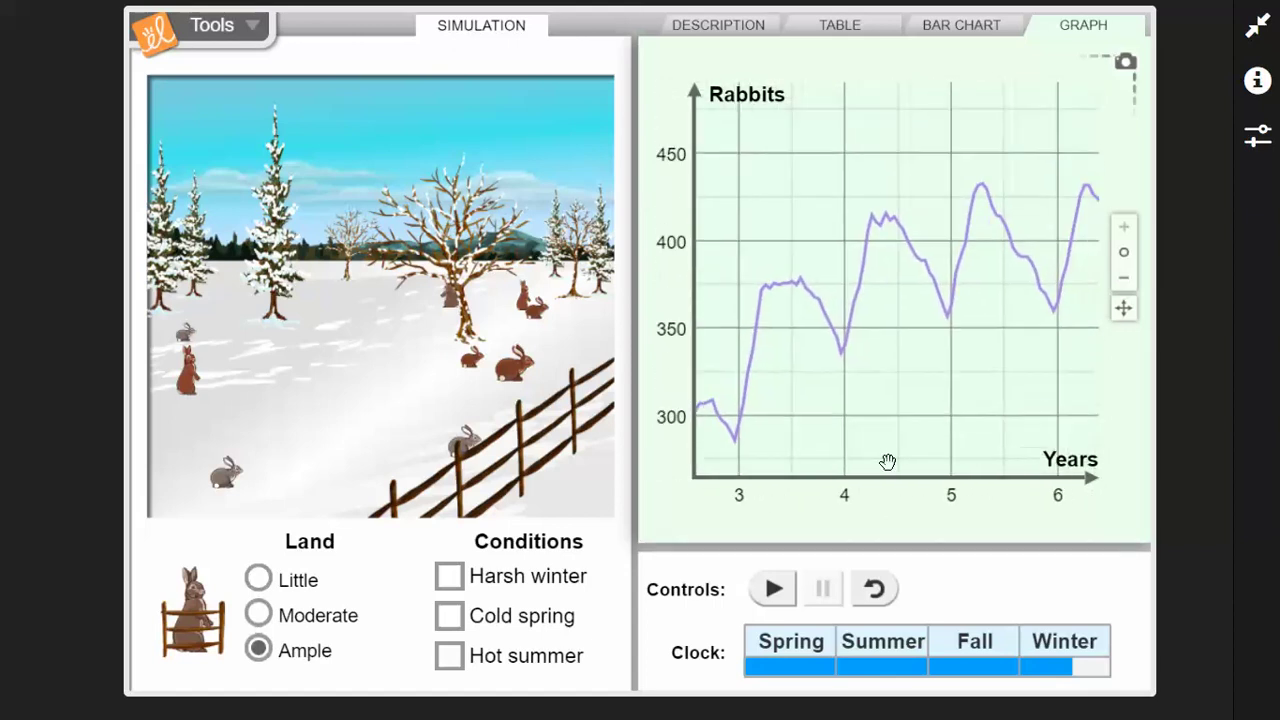
drag(1009, 396, 854, 431)
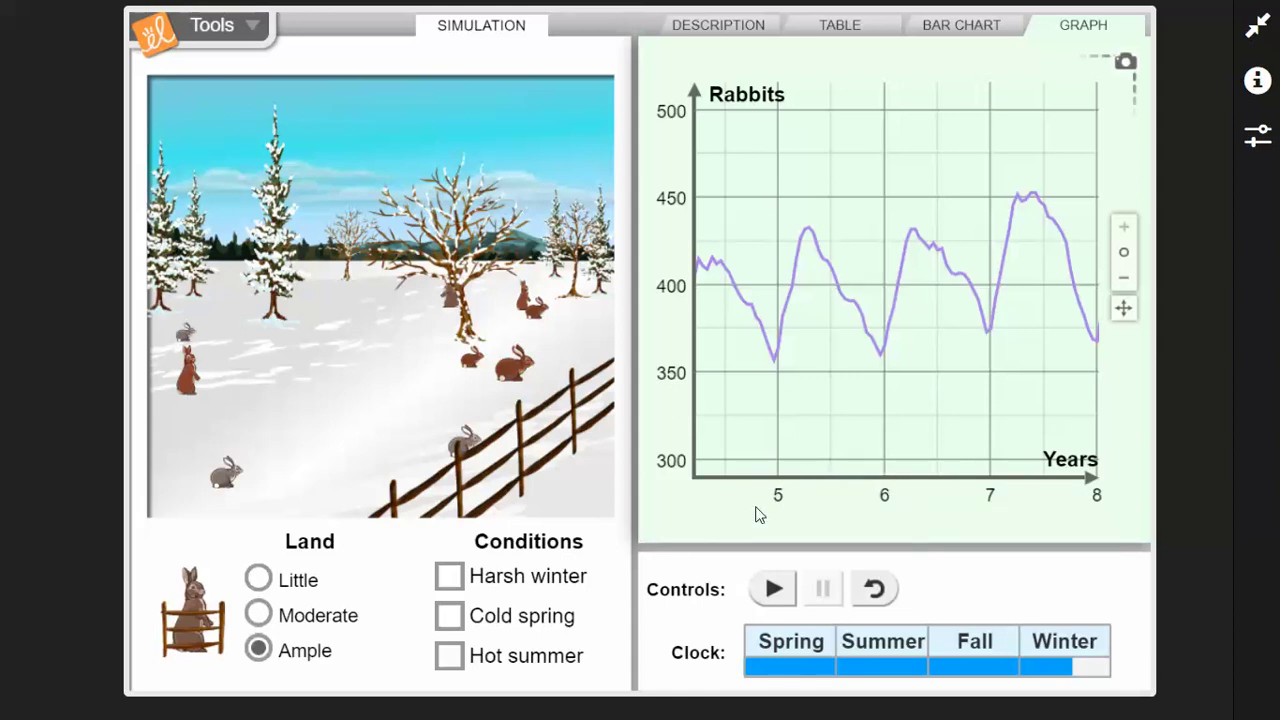
mouse_move(776, 355)
mouse_down()
mouse_move(780, 340)
mouse_move(790, 347)
mouse_up()
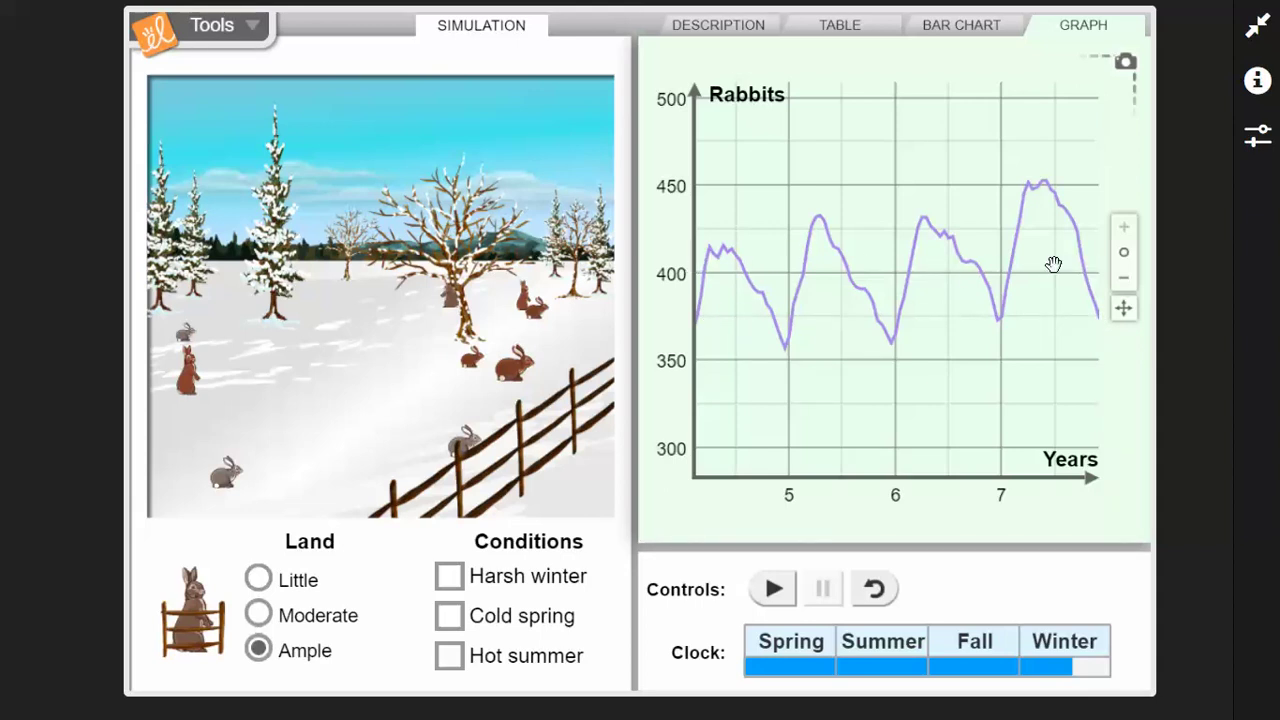
- Check question 2B in Word, pan the graph to bring year 4 into view, then return to the worksheet
key(alt+Tab)
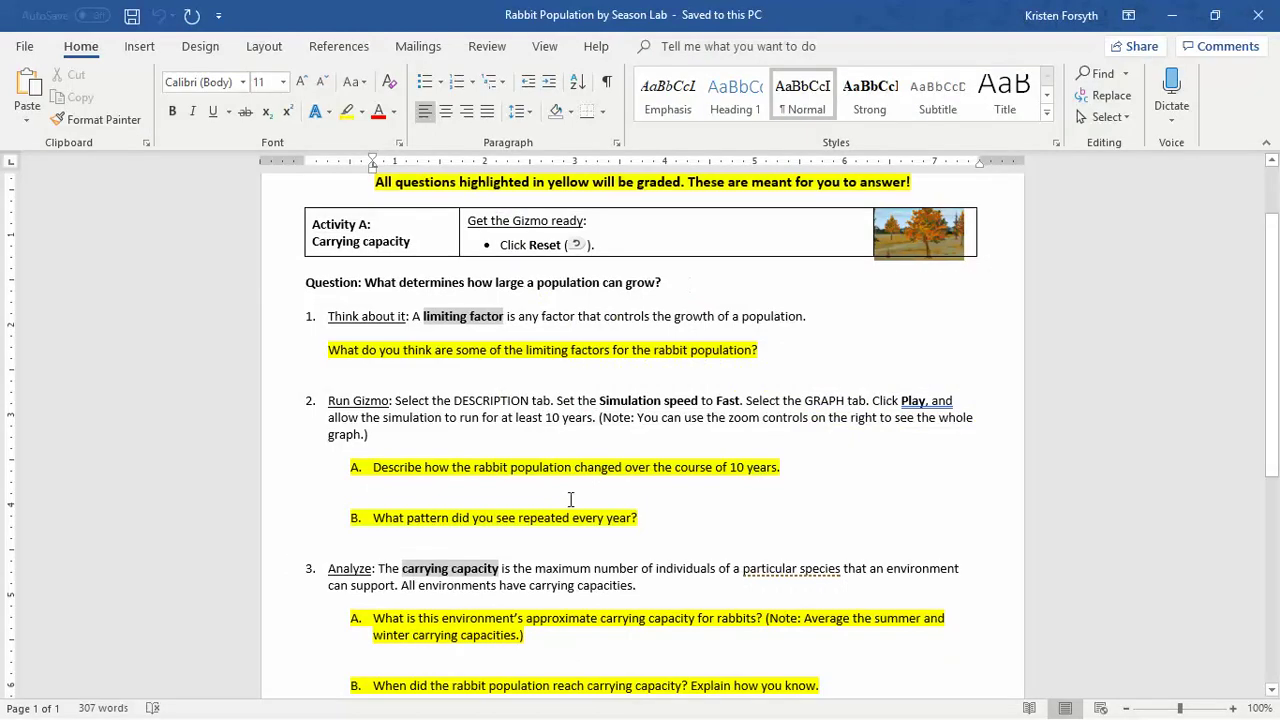
click(396, 512)
click(399, 539)
key(alt+Tab)
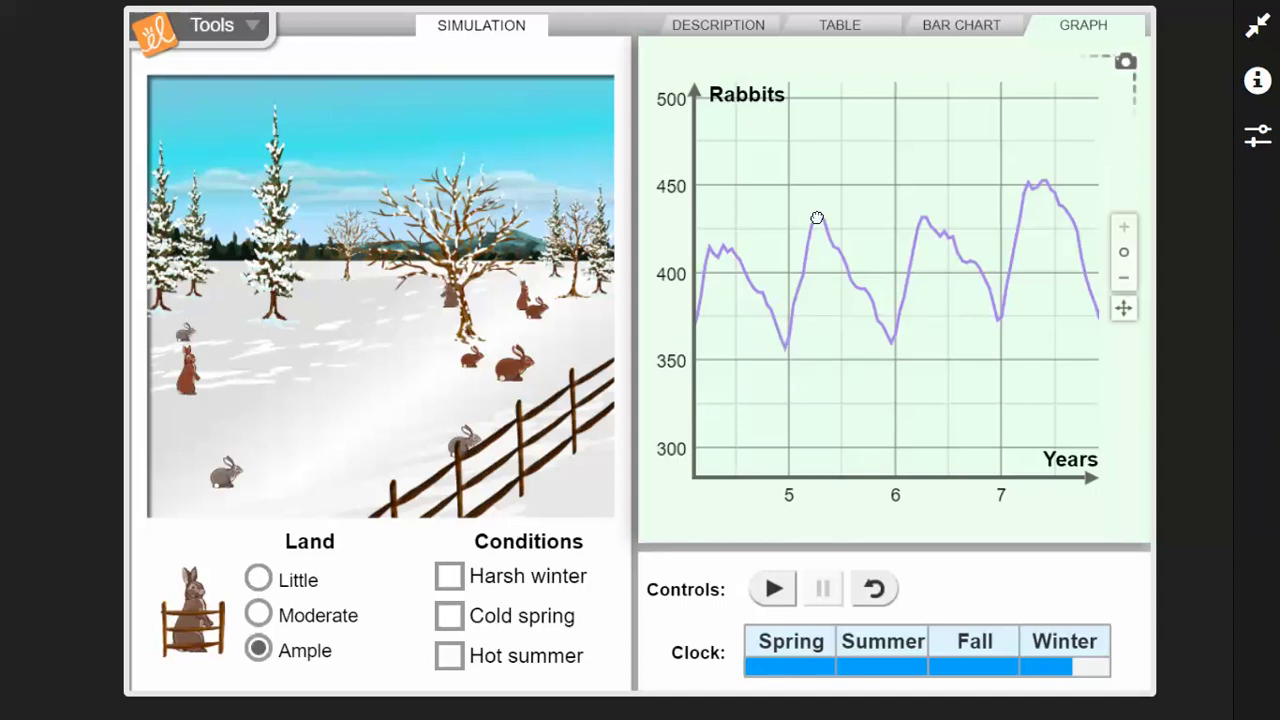
drag(817, 218, 846, 245)
key(alt+Tab)
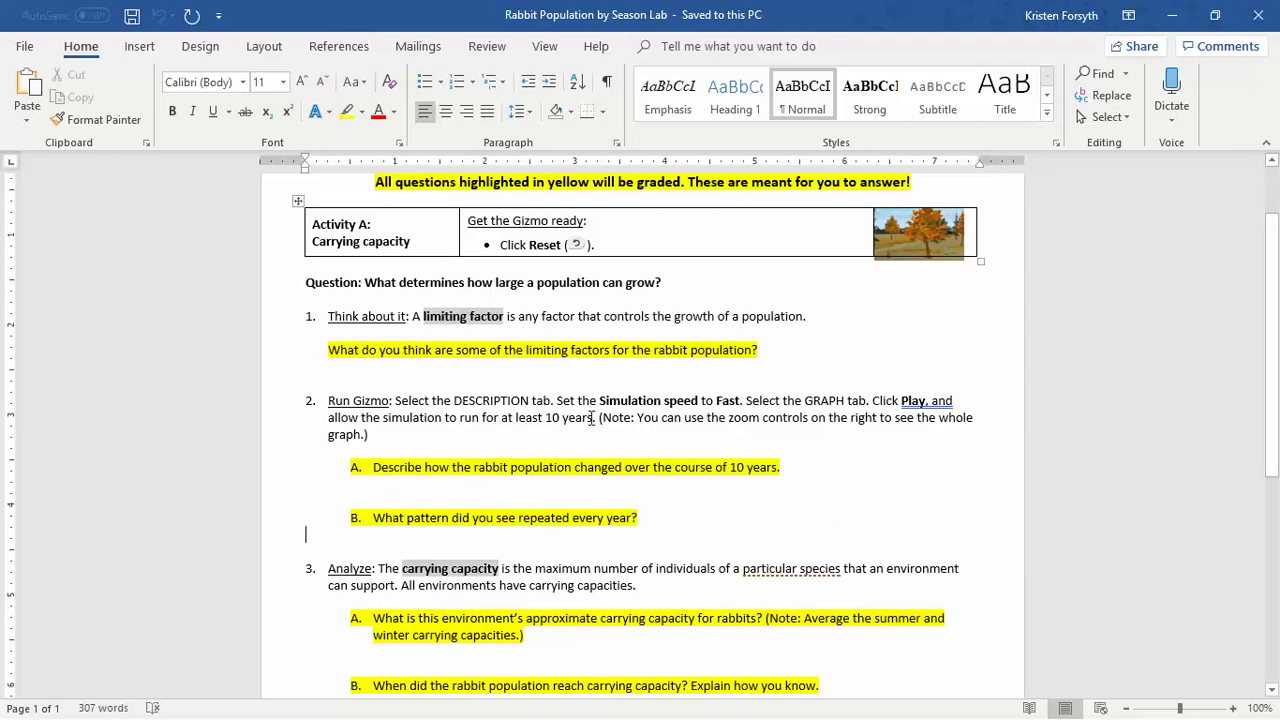
scroll(437, 548, down, 3)
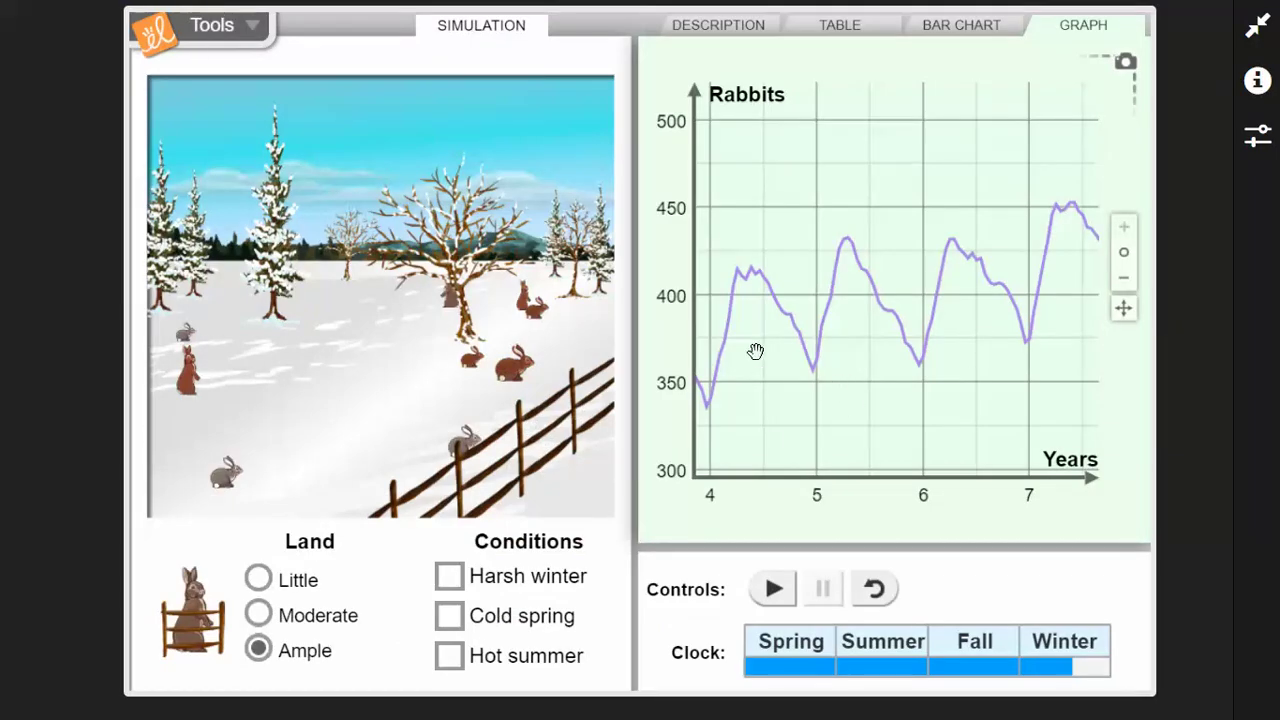
key(alt+Tab)
- Scroll the rabbit data table to year 6 (432 summer, 406 winter) and launch Calculator
click(862, 38)
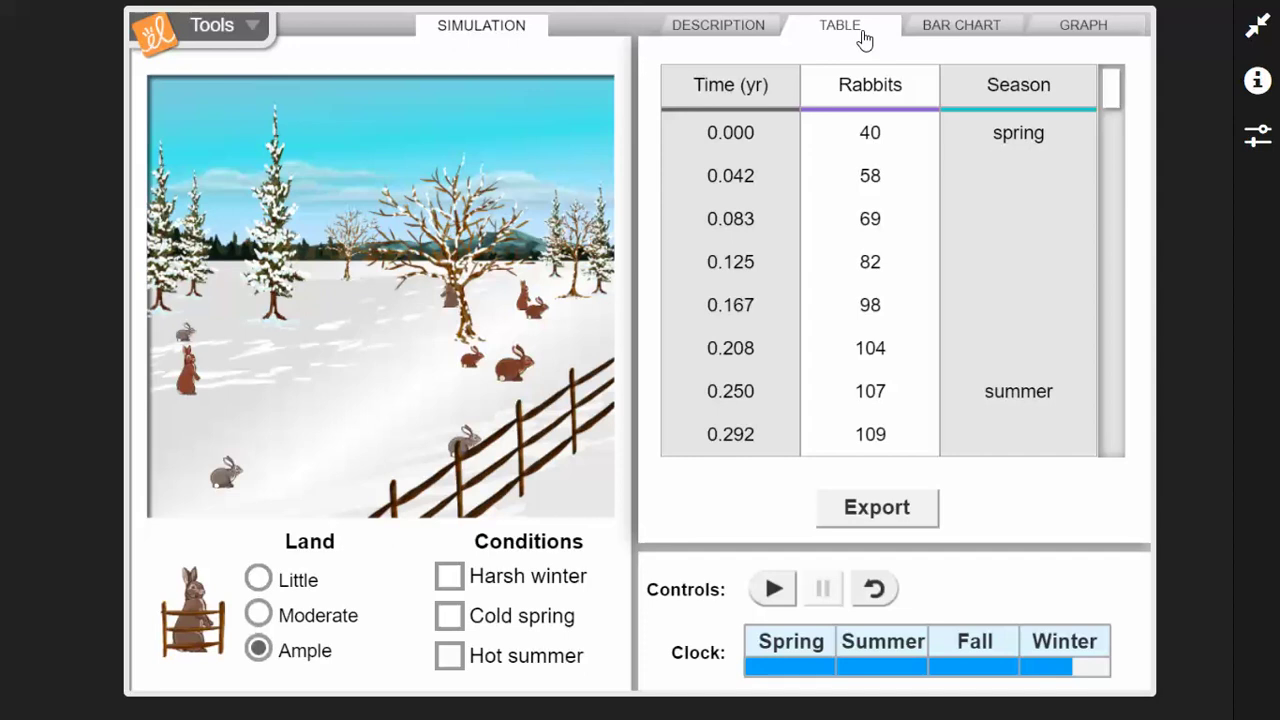
drag(1111, 103, 1099, 286)
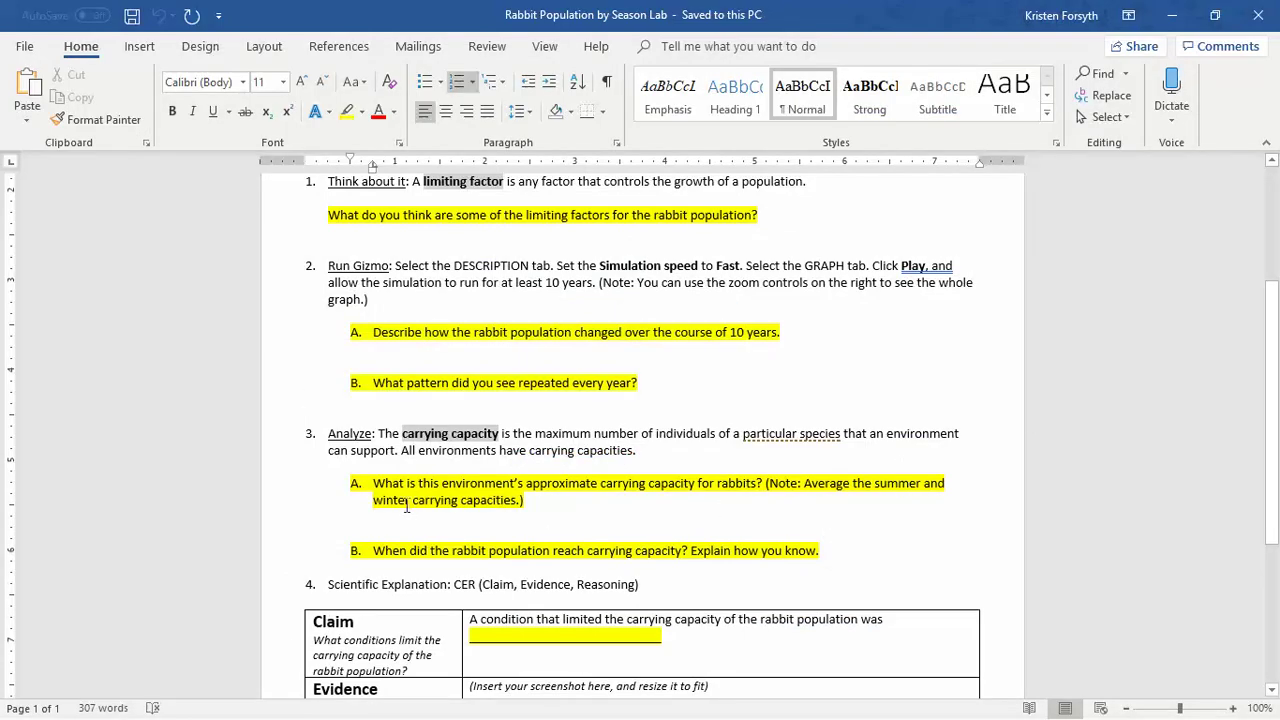
key(alt+Tab)
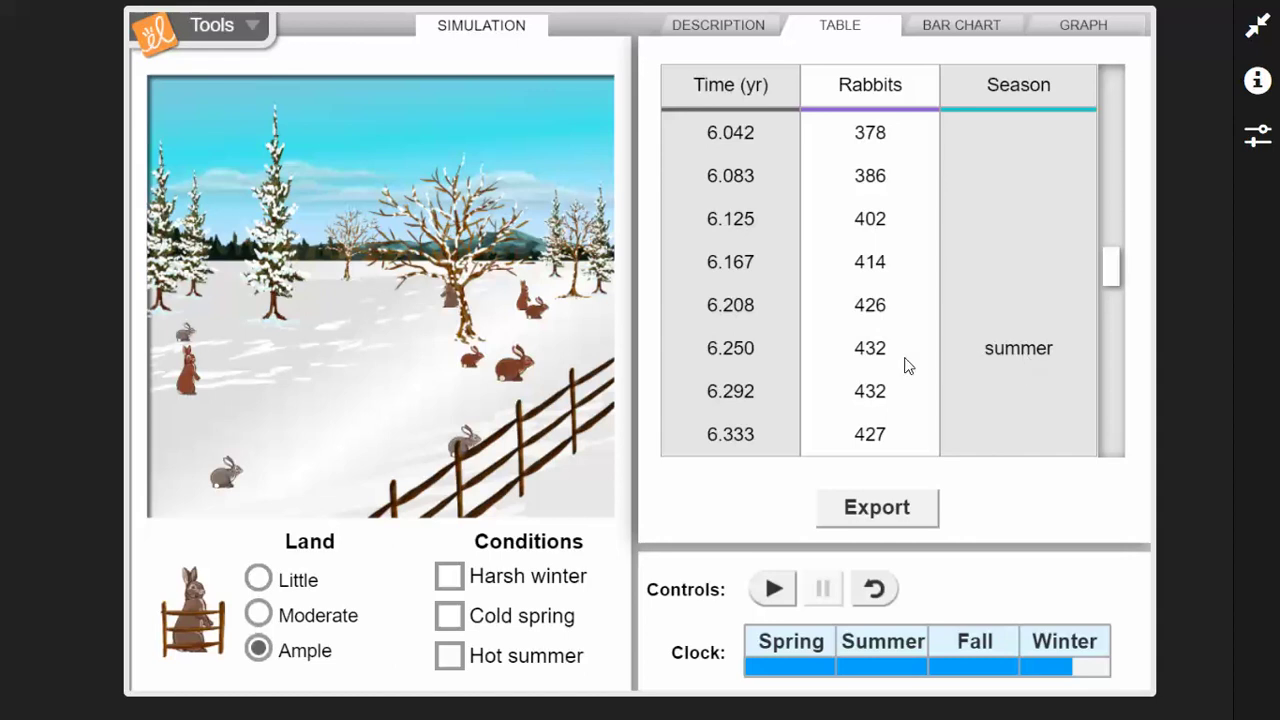
drag(1111, 268, 1111, 286)
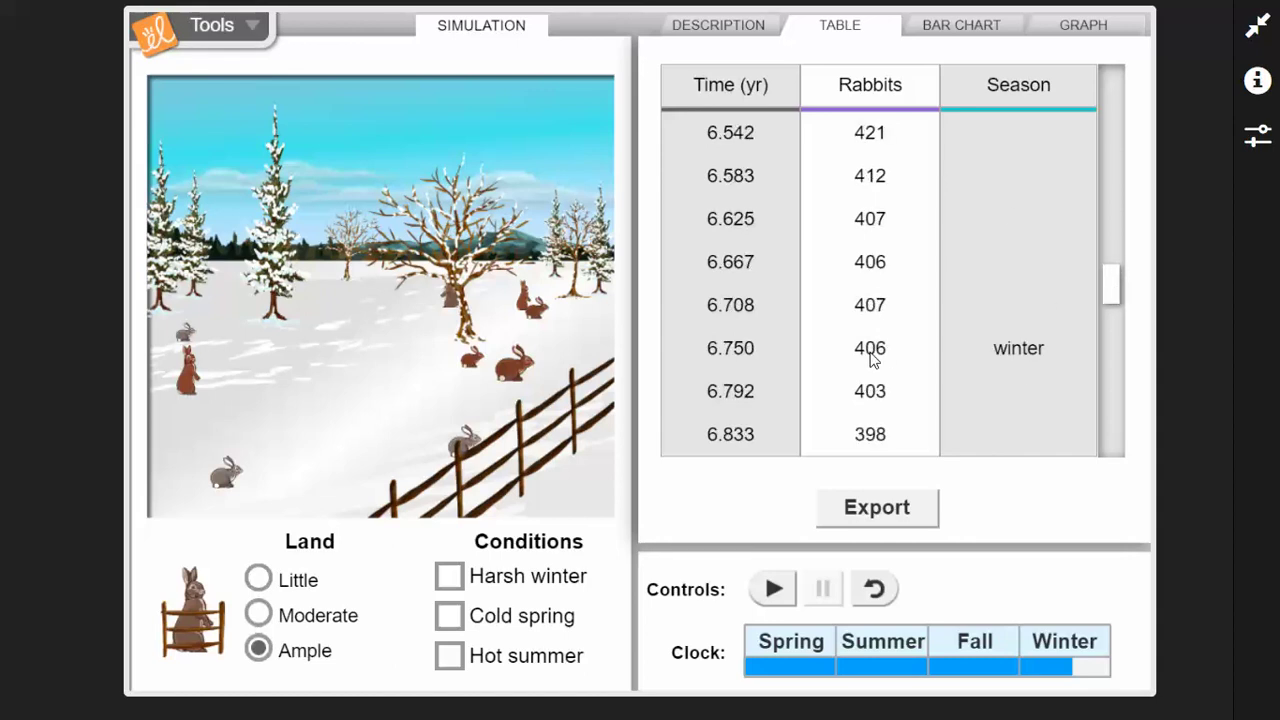
key(alt+Tab)
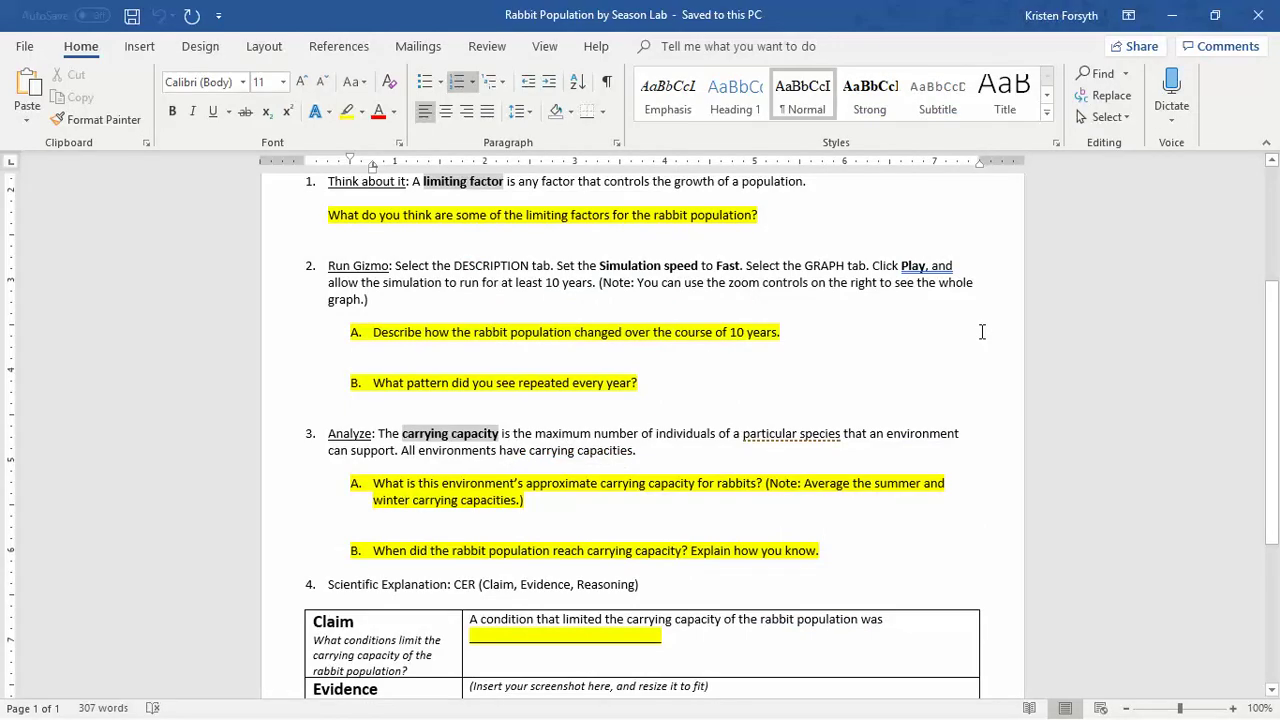
key(XF86Calculator)
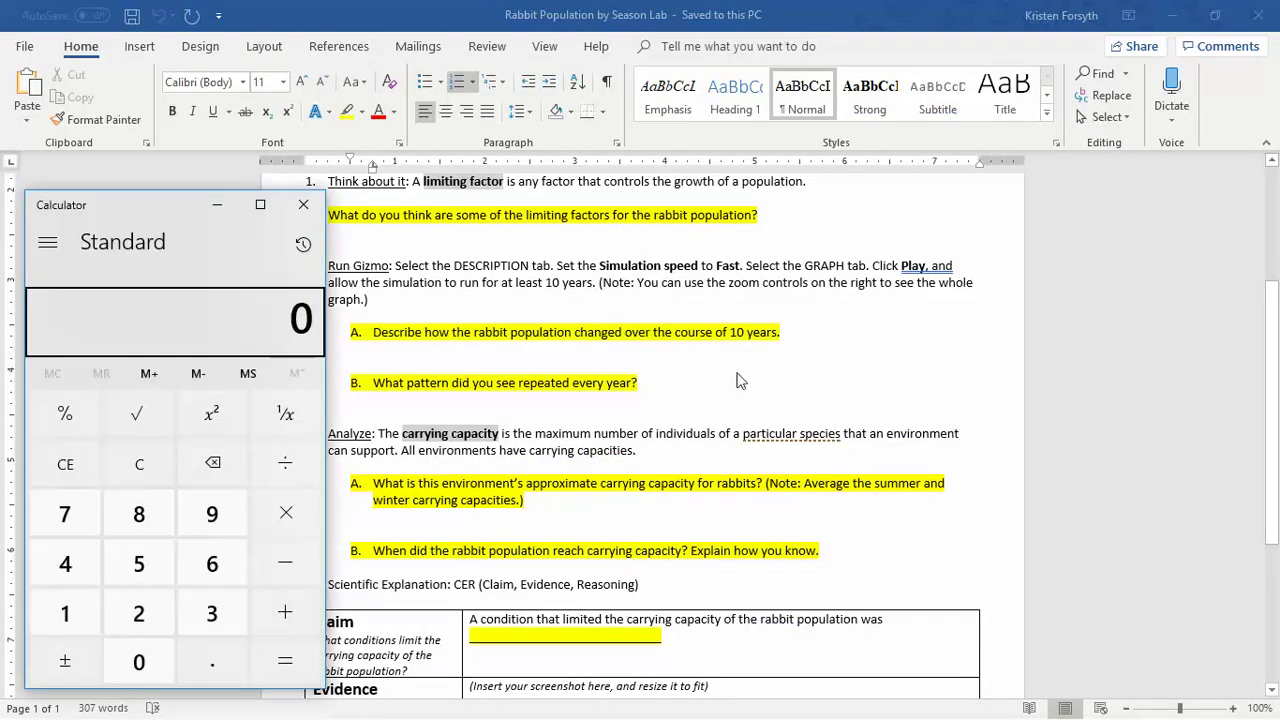
- Add 432 and 406 in Calculator, fixing a mistyped digit, to get 838
click(77, 568)
click(210, 611)
click(137, 618)
click(283, 612)
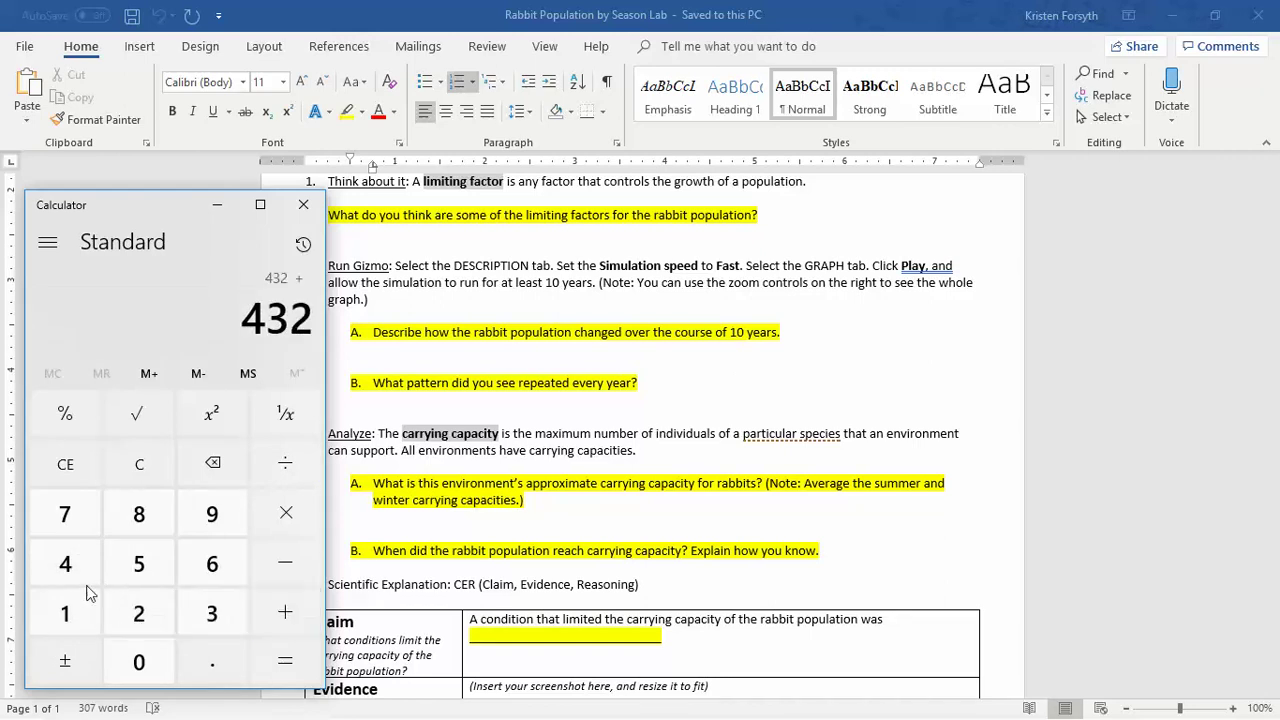
click(68, 566)
click(225, 529)
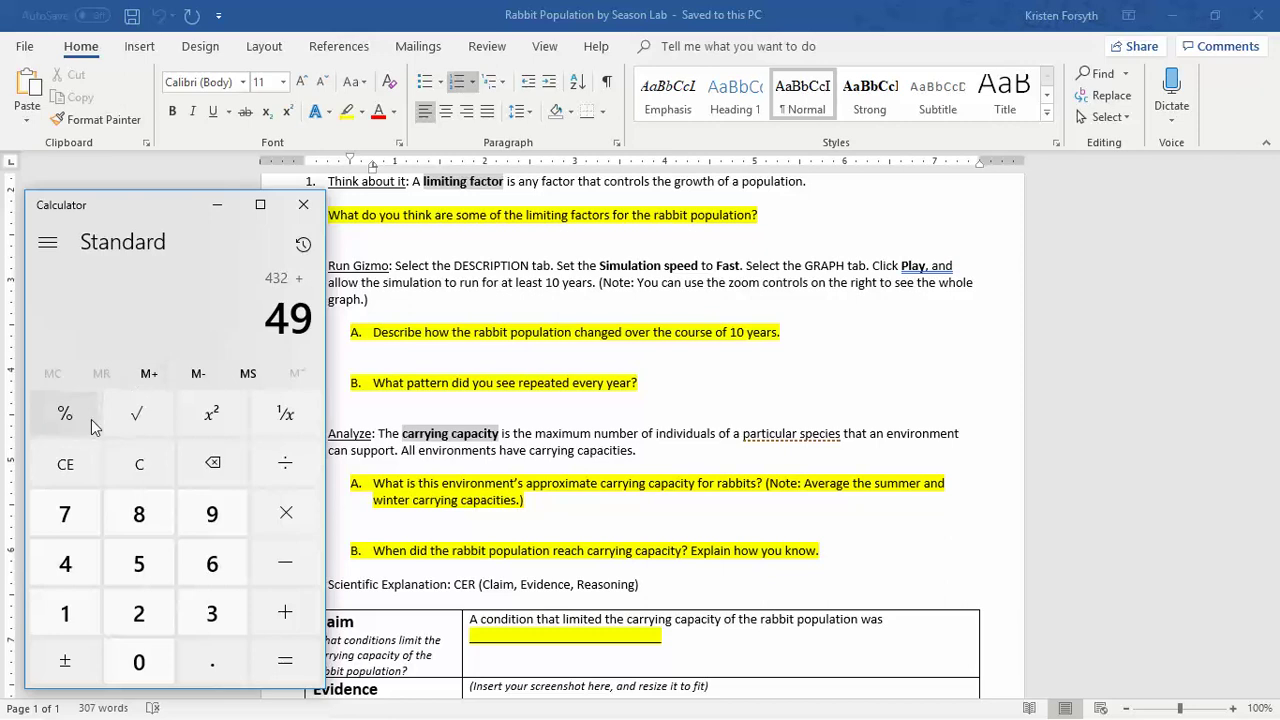
click(212, 466)
click(140, 662)
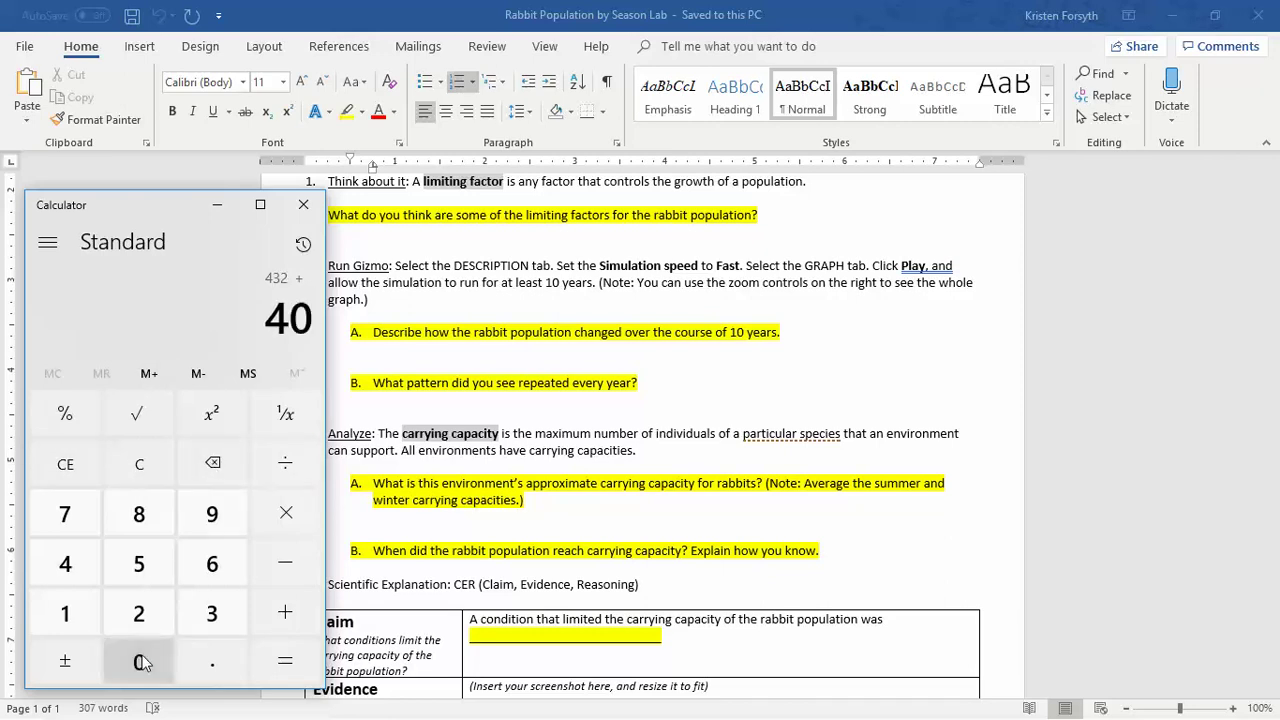
click(212, 562)
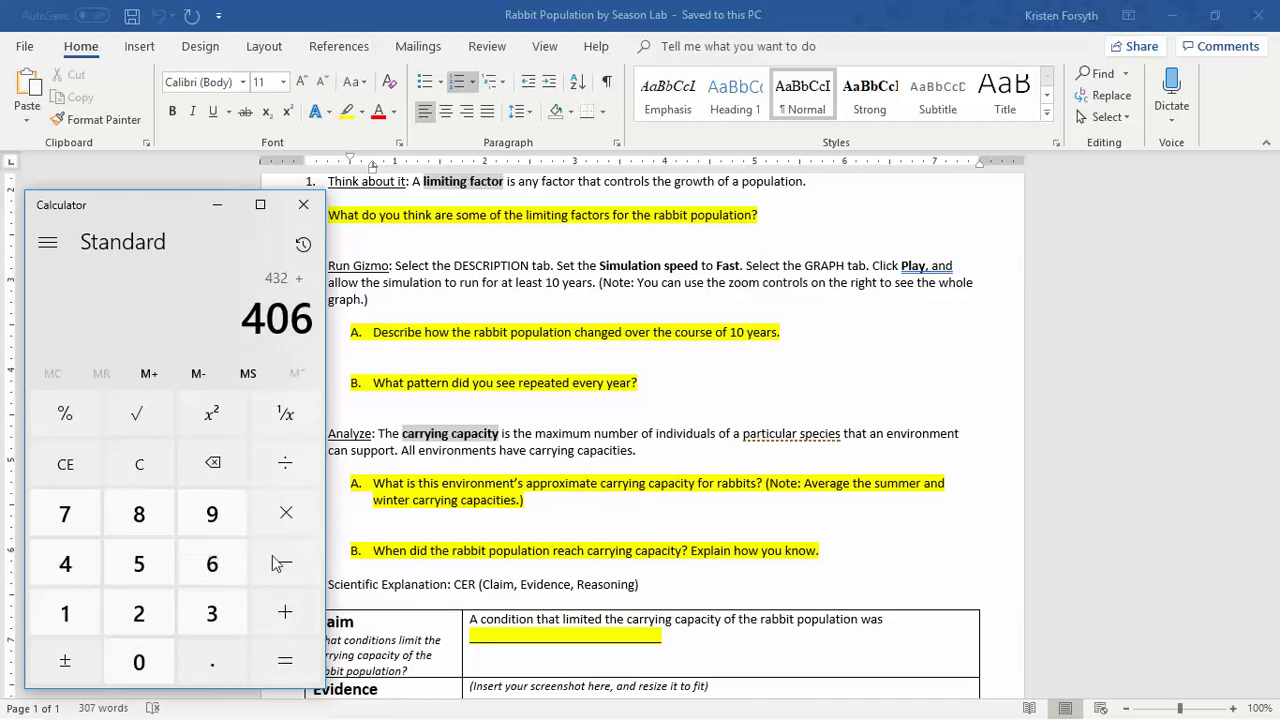
click(285, 660)
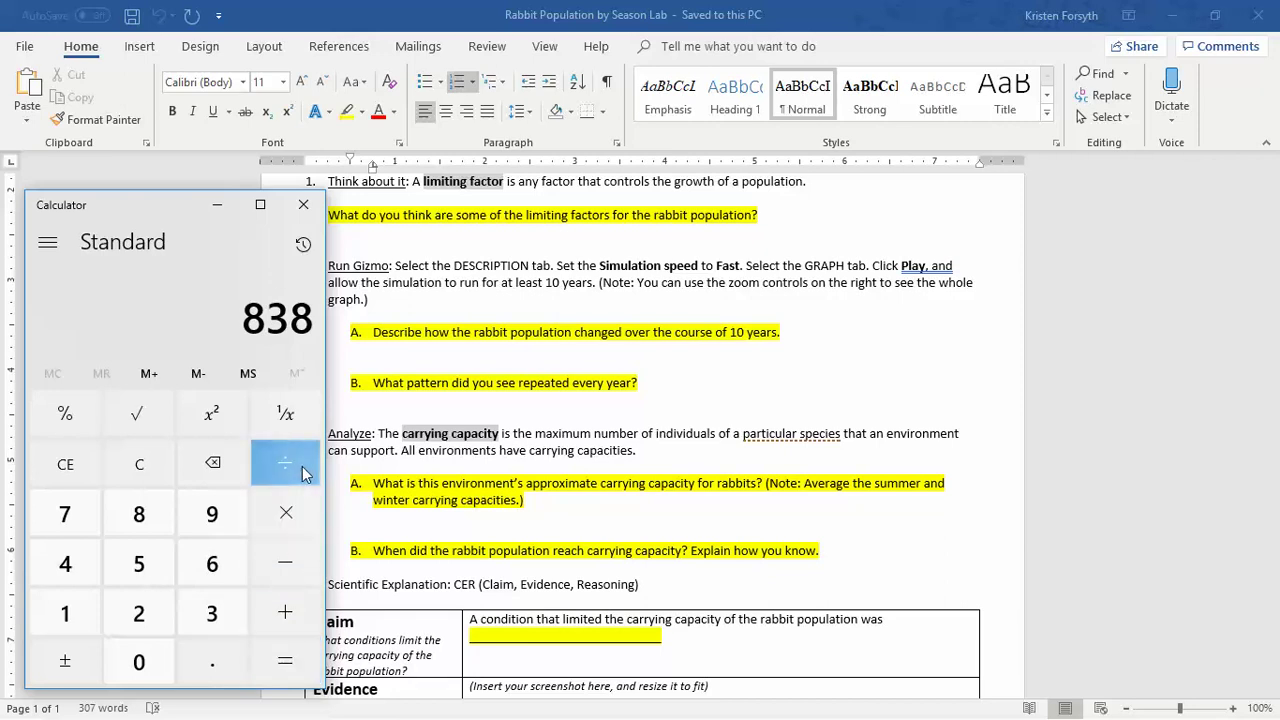
- Divide 838 by 2 to get the average, 419
click(305, 474)
click(140, 614)
click(278, 660)
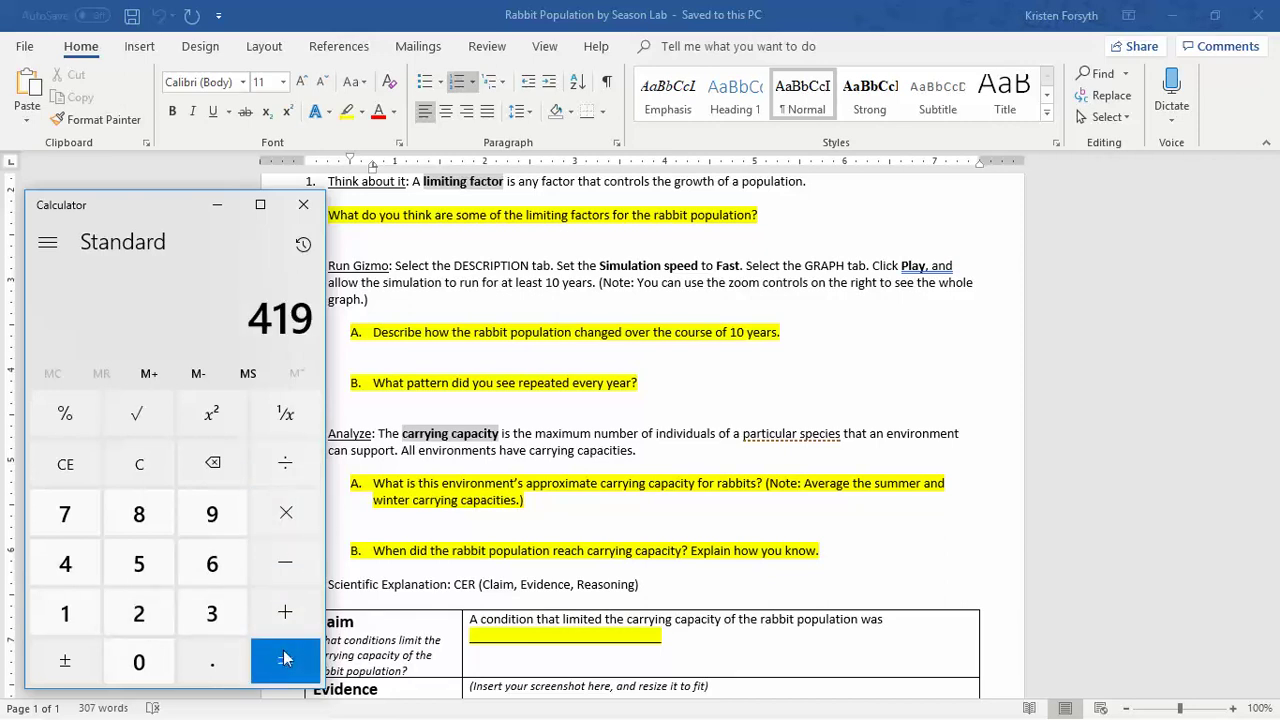
key(alt+Tab)
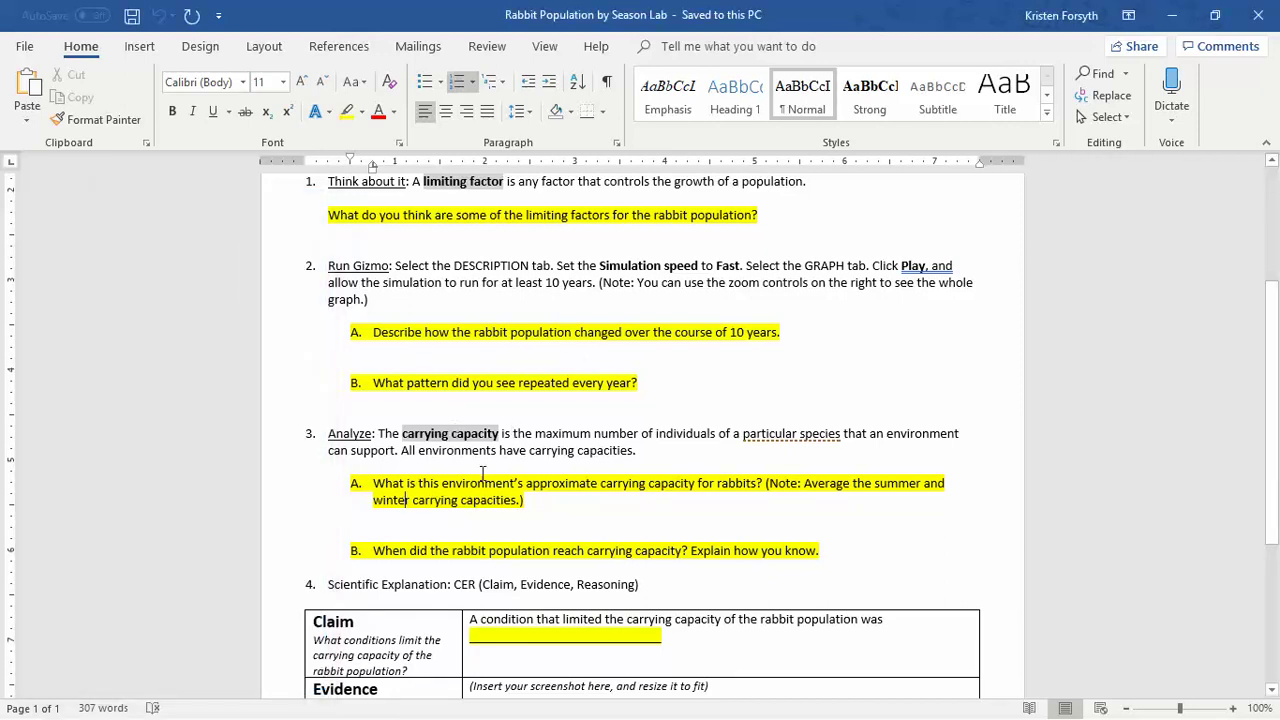
- Type 420 below question 3A and highlight it in turquoise
click(565, 528)
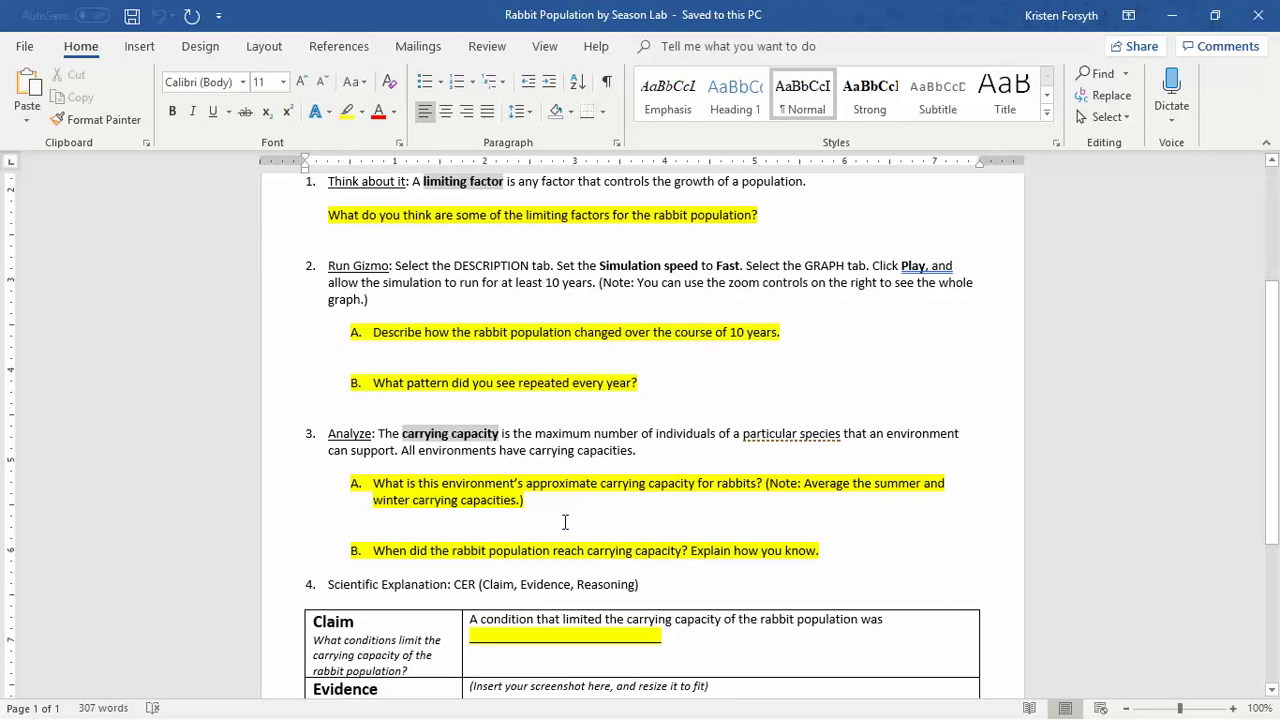
text(420)
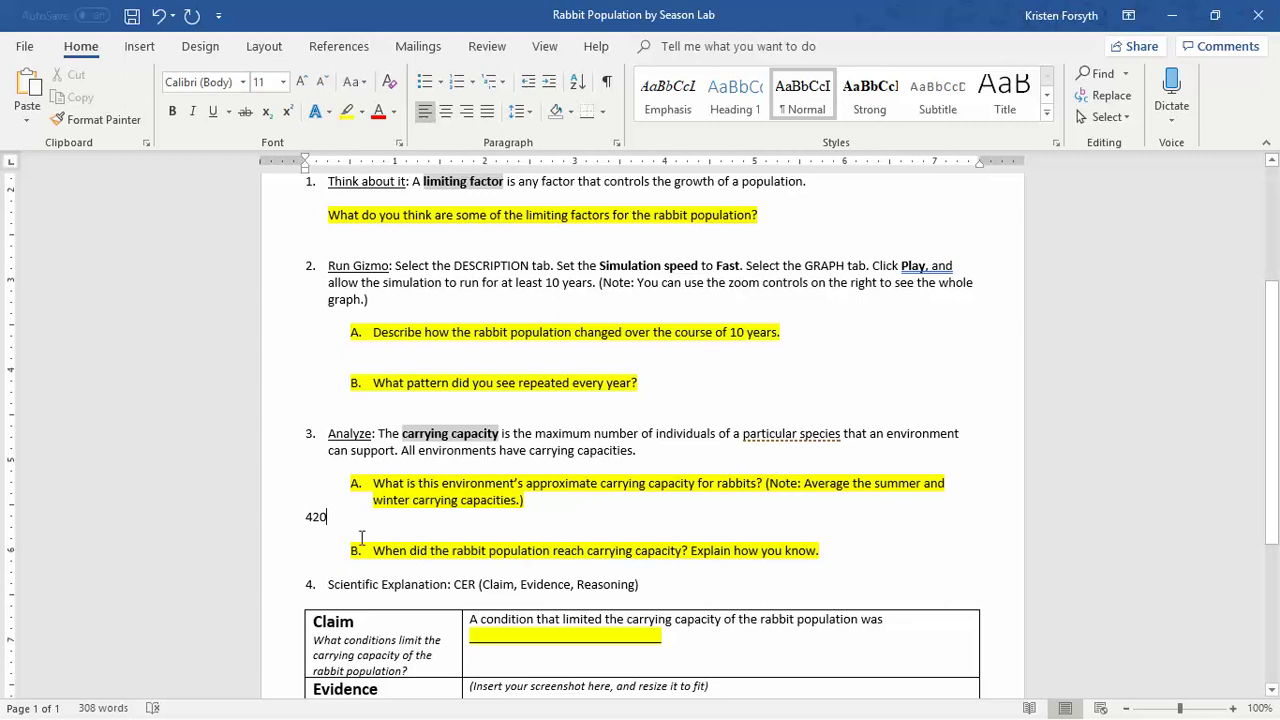
drag(330, 518, 302, 518)
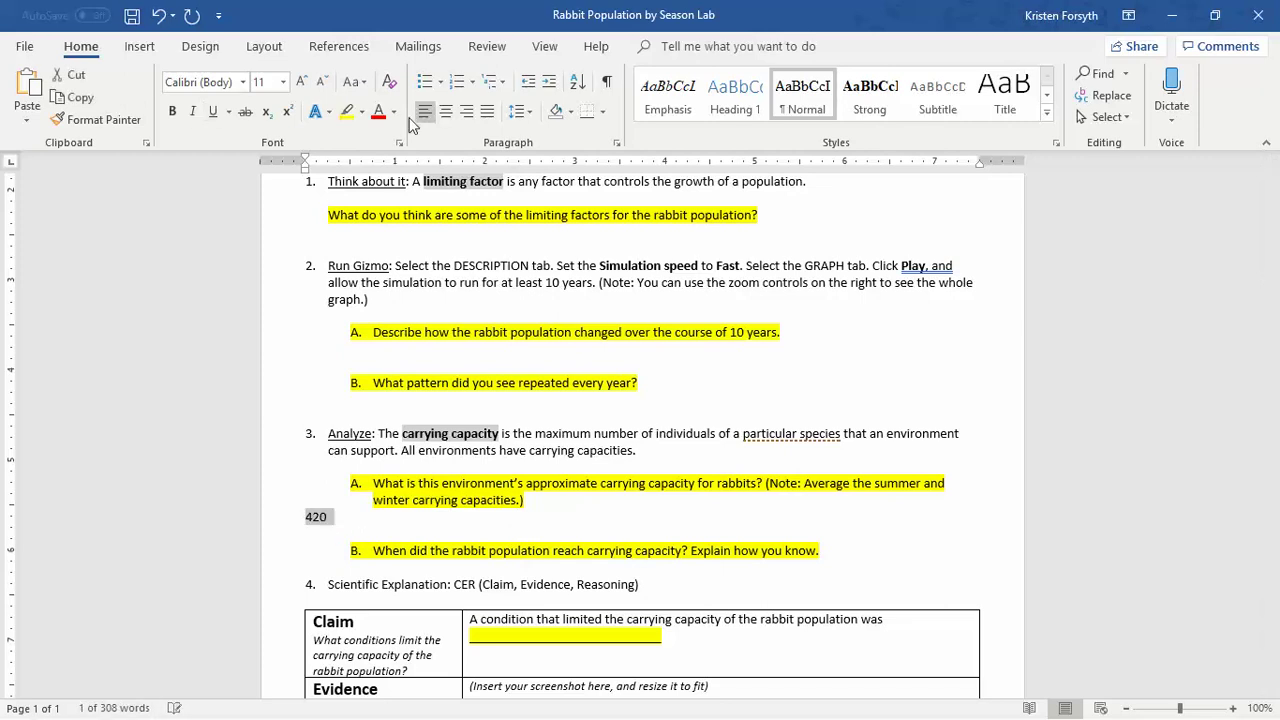
click(365, 118)
click(405, 134)
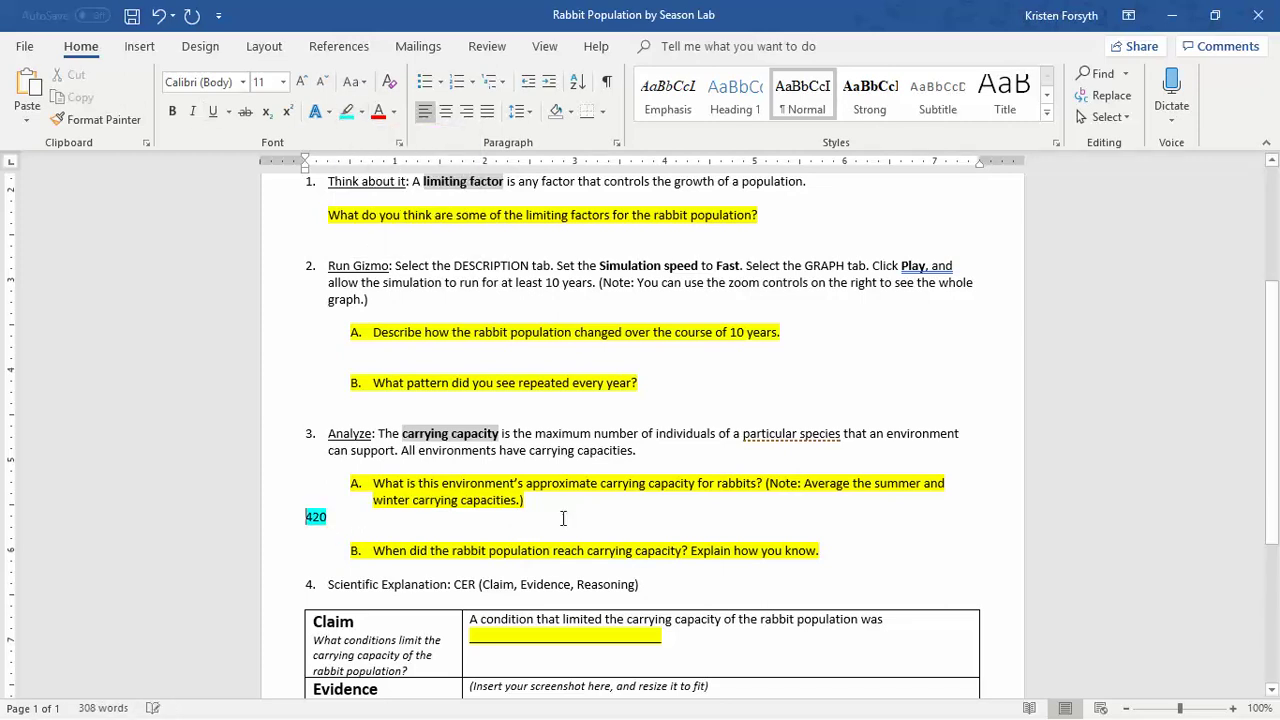
click(555, 550)
- Add the note '(averaging 436 summer and 406 winter)' on the line below 420
click(338, 530)
text((e)
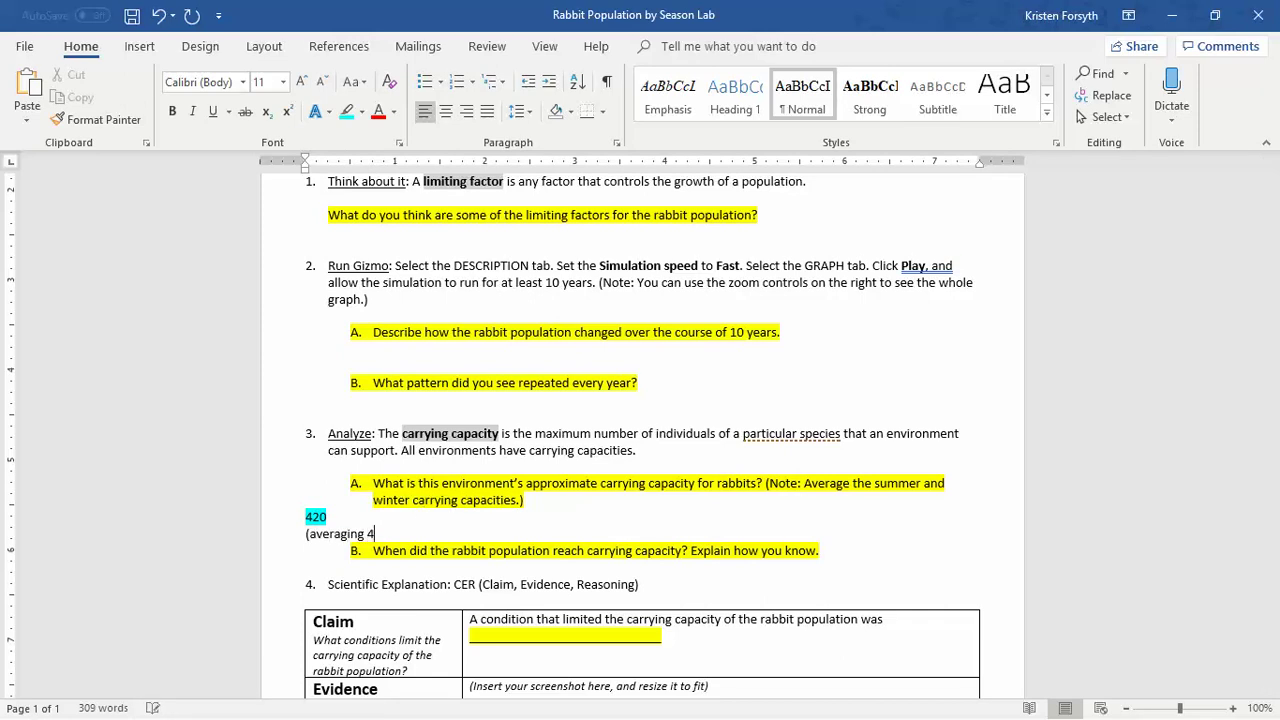
text(veraging 436 summer)
key(Delete)
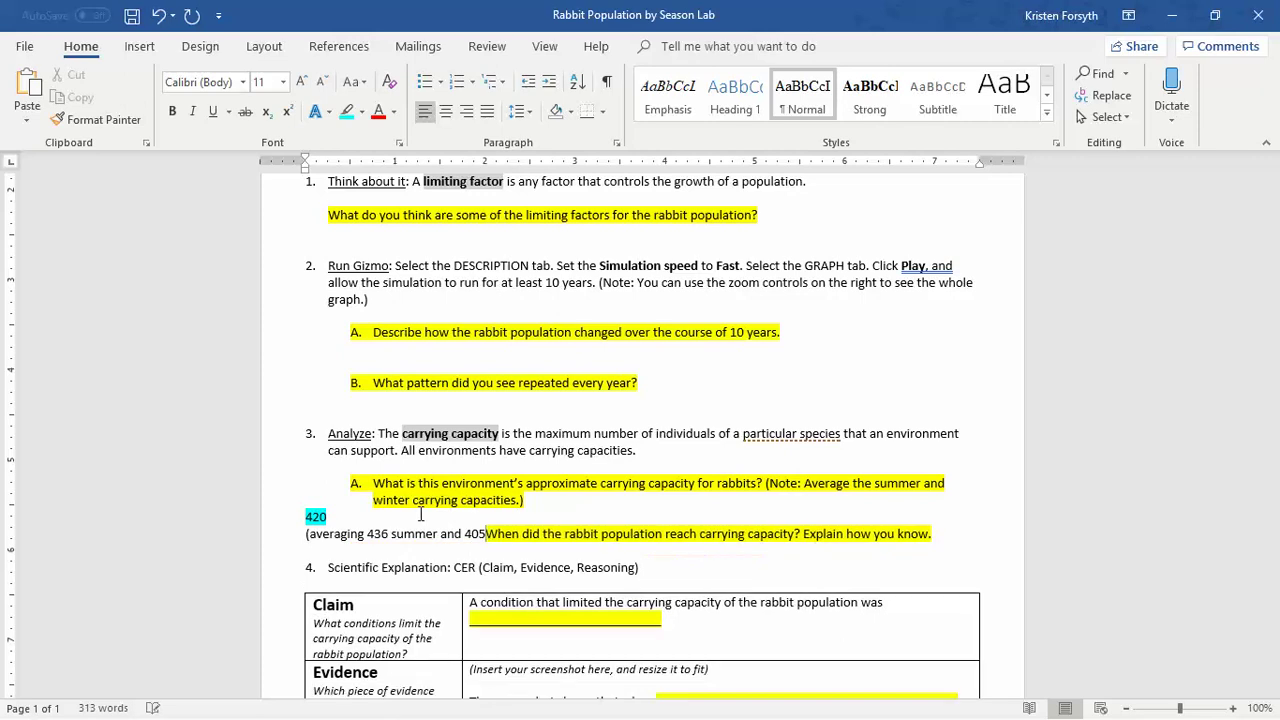
key(BackSpace)
text(and 406 winter))
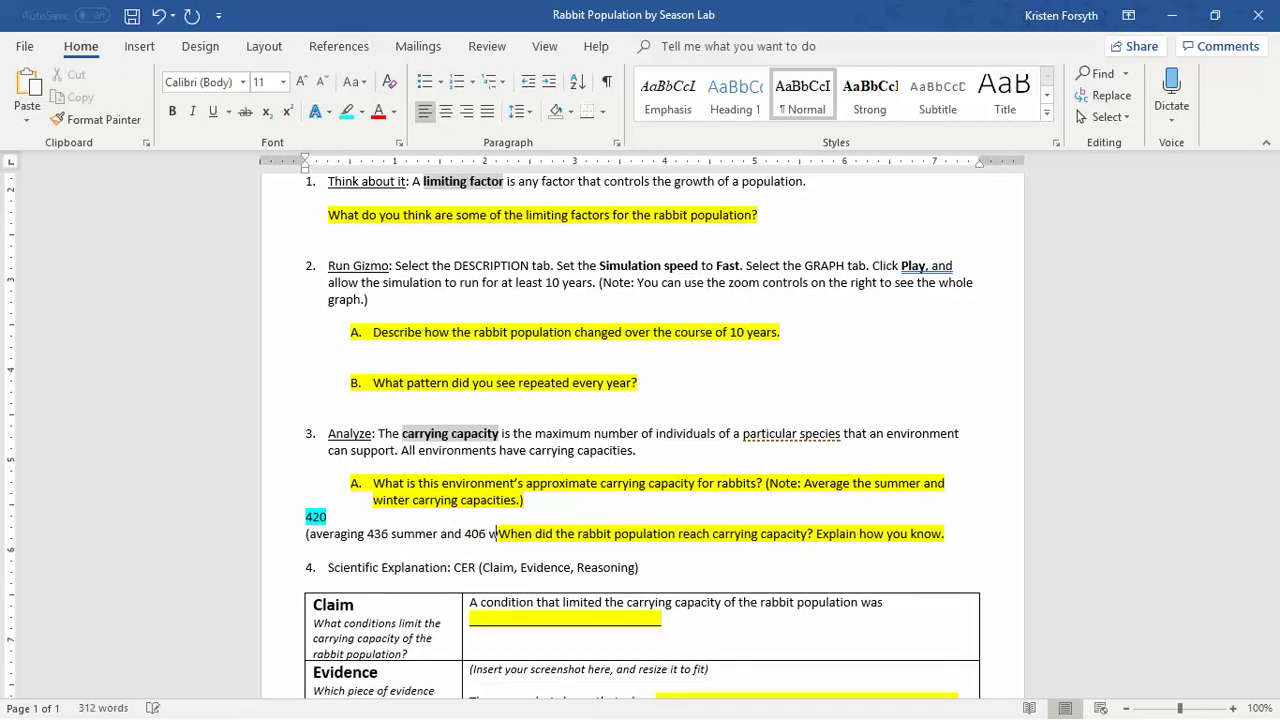
key(Return)
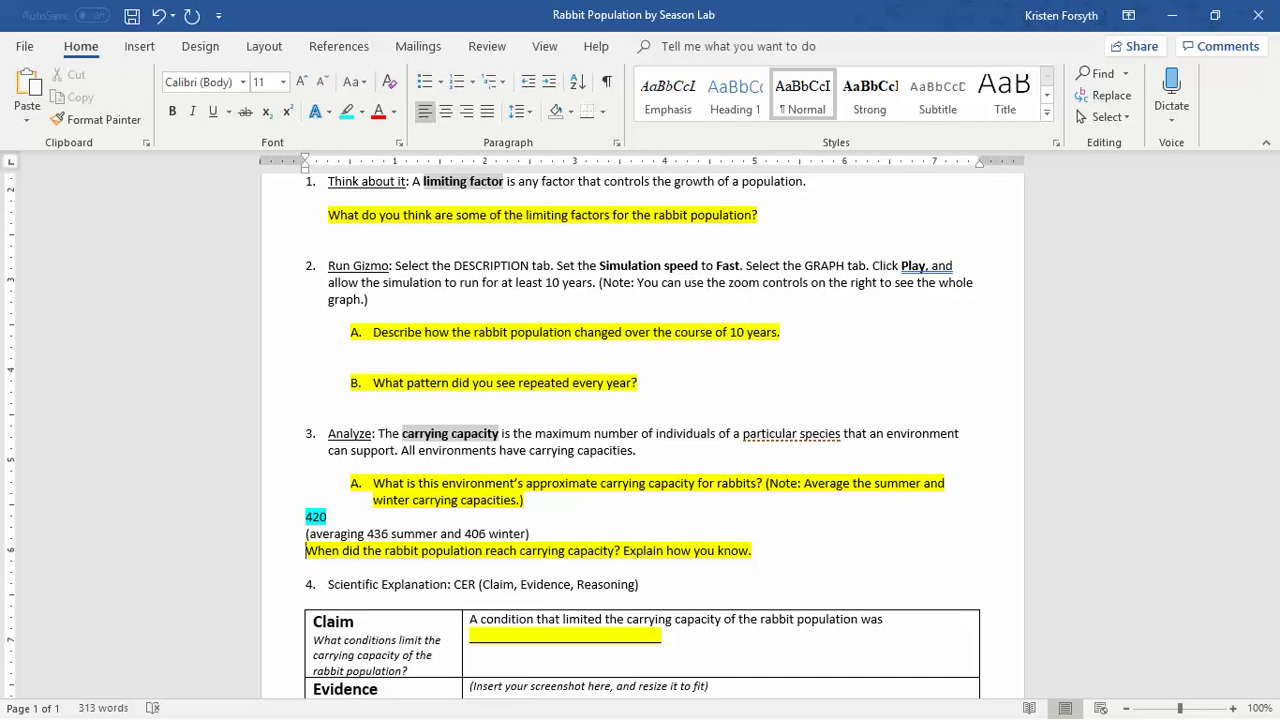
- Restore question B's opening word 'When' by removing the stray letters
text(N)
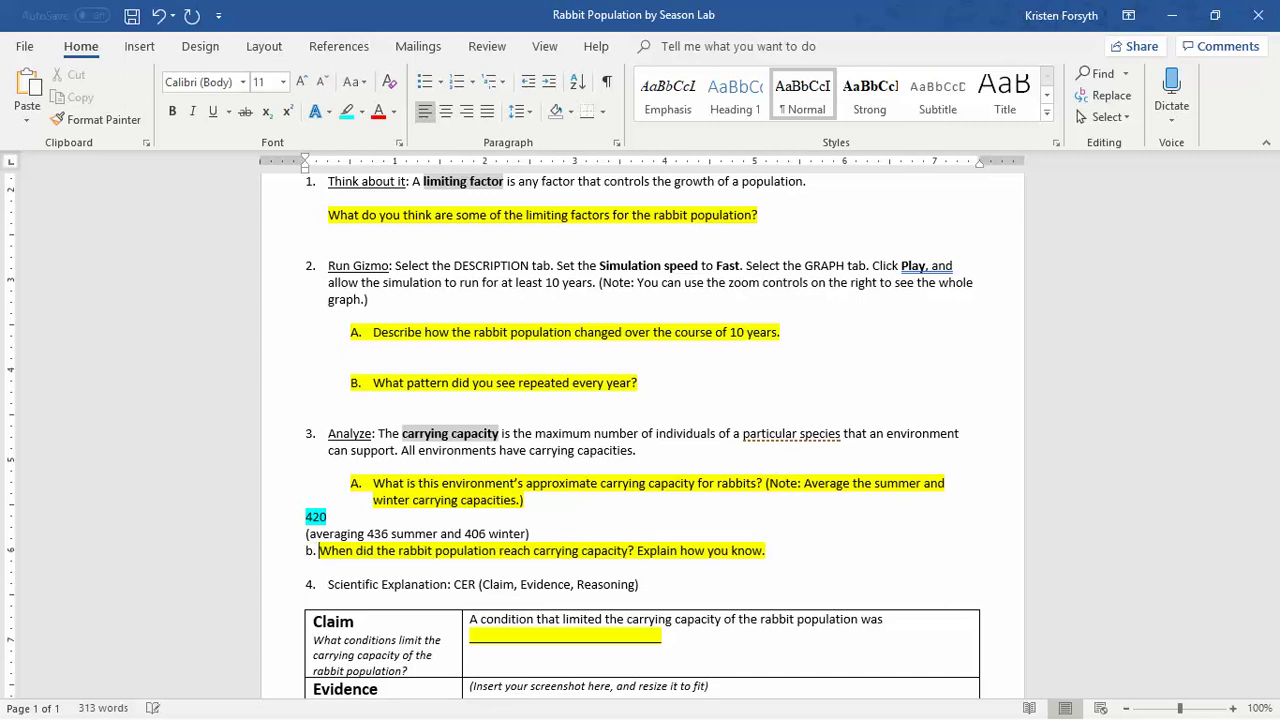
key(Delete)
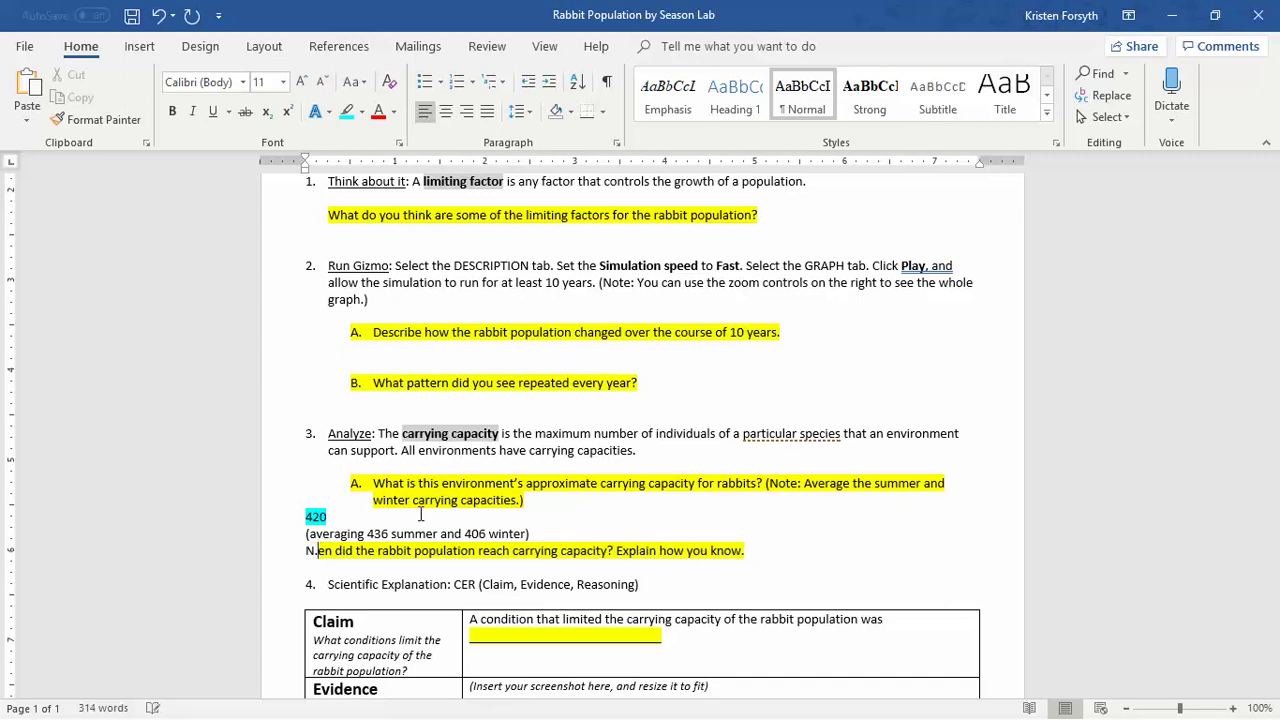
key(Delete)
key(BackSpace)
text(W)
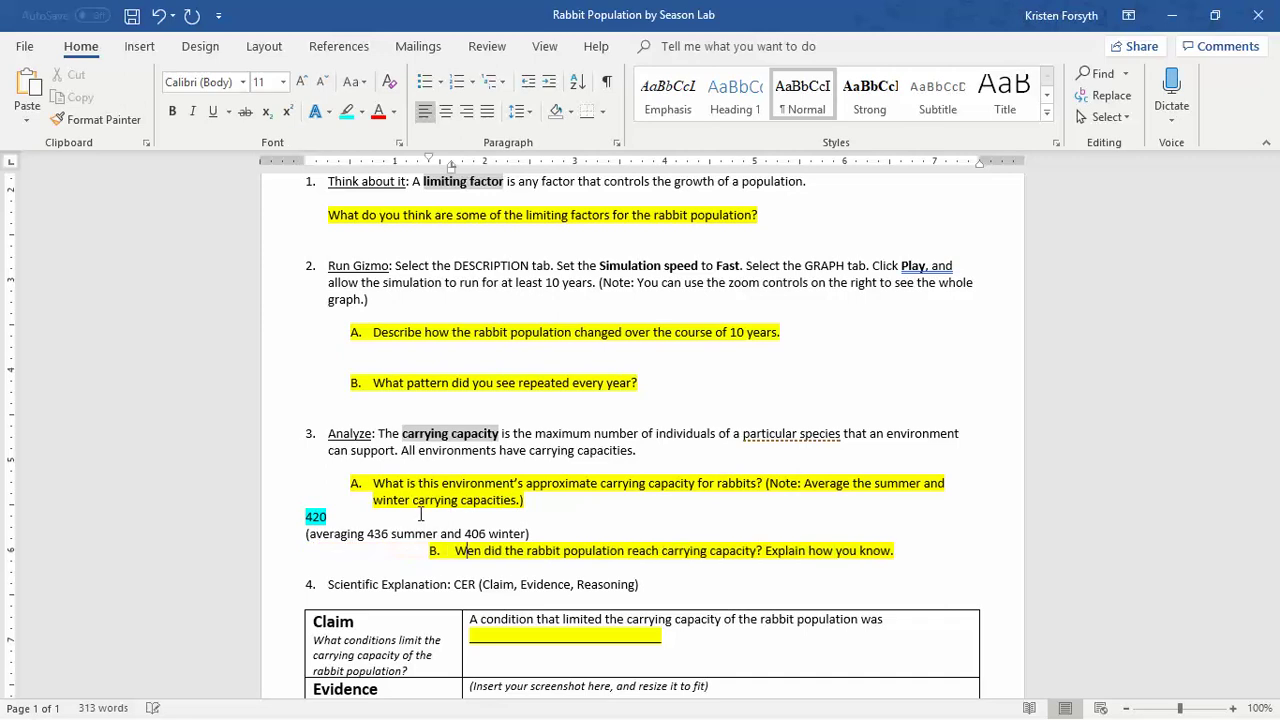
text(h)
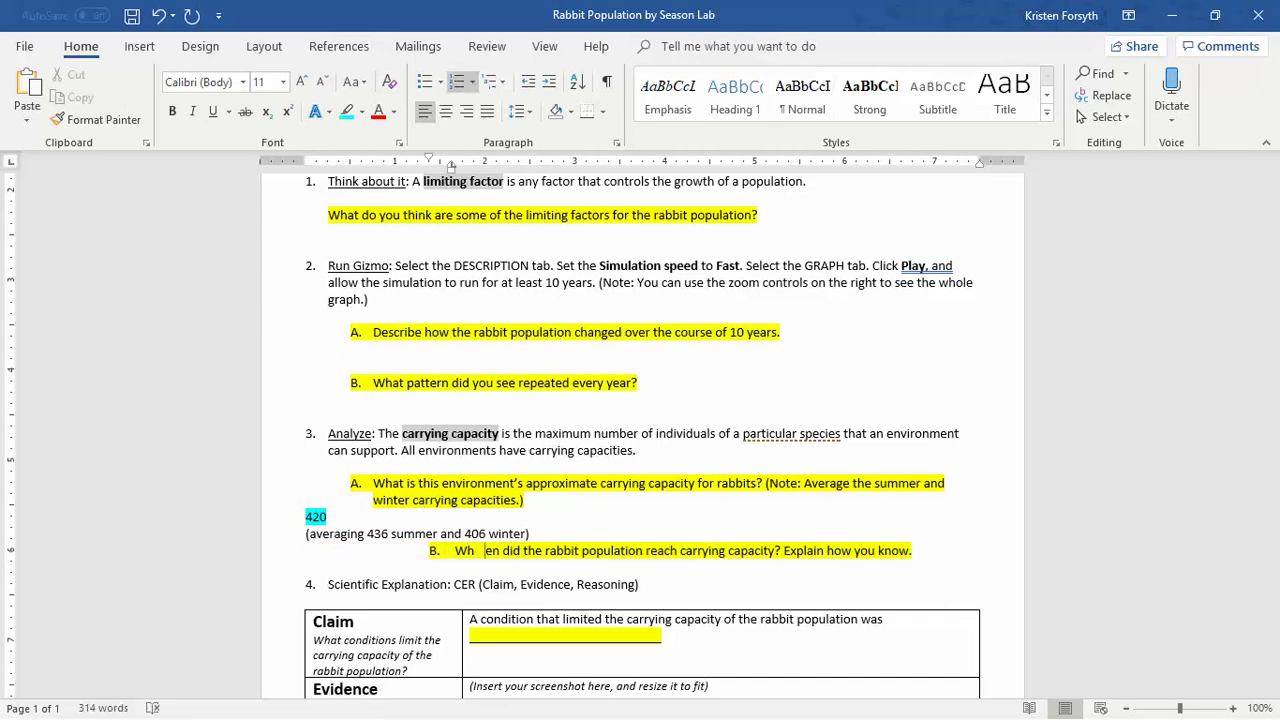
key(Delete)
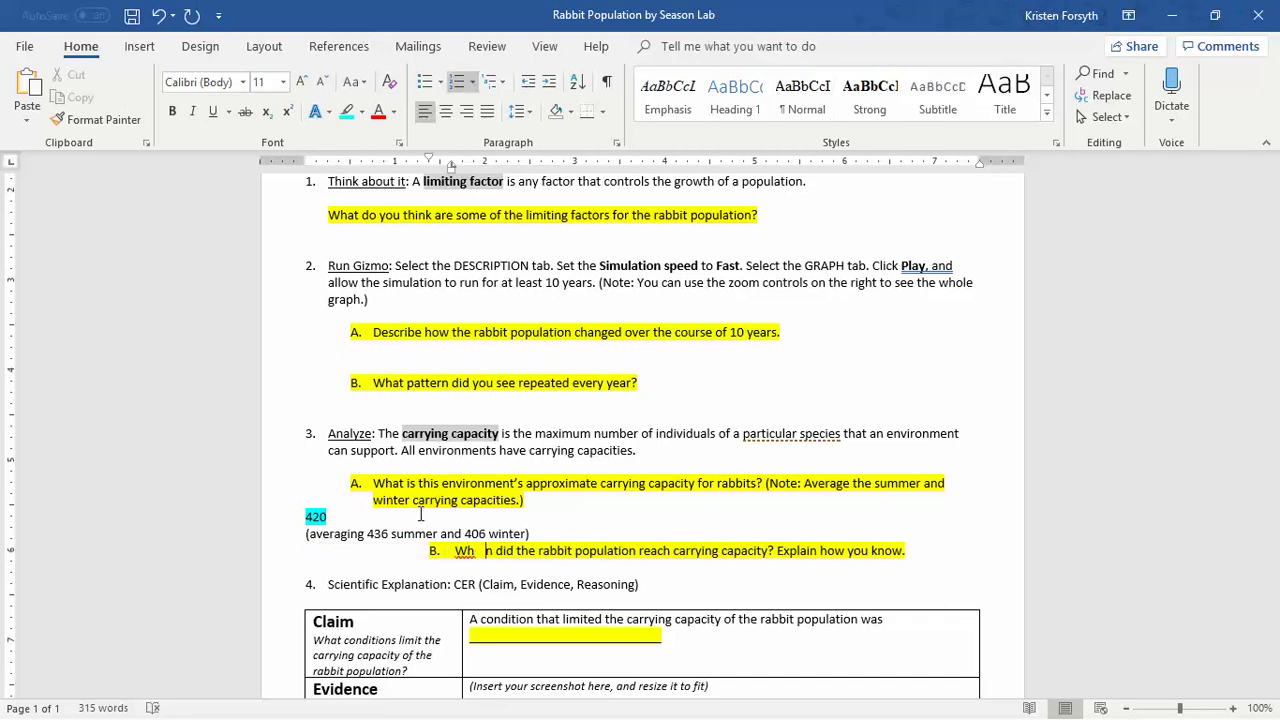
key(BackSpace)
text(e)
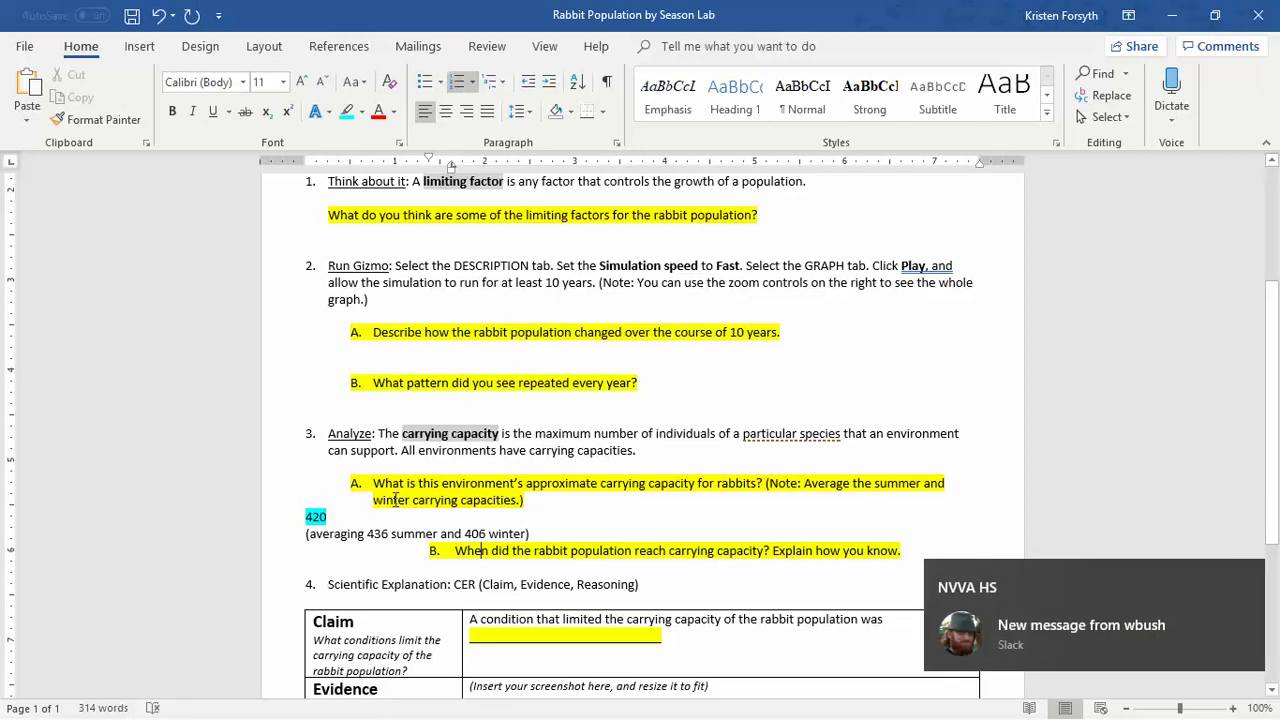
key(alt+Tab)
- Show the Rabbits graph and reset its zoom so it spans years 0–12
key(alt+Tab)
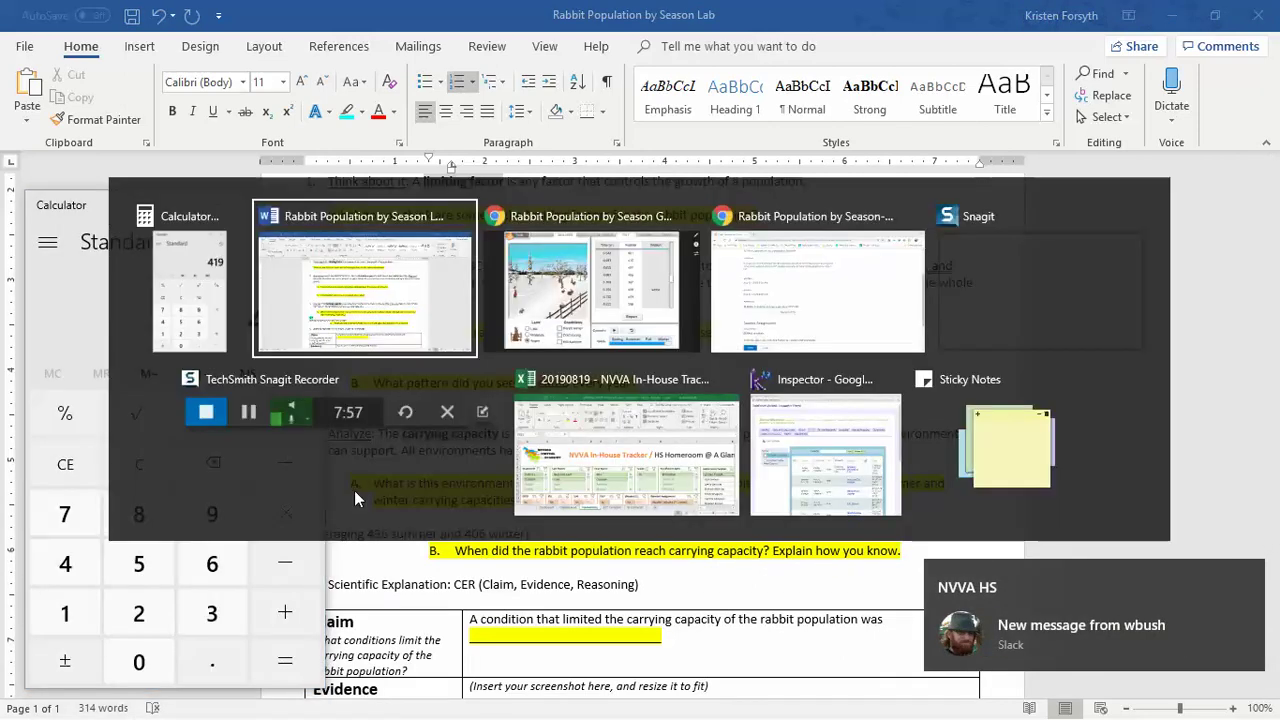
key(alt+Tab)
click(1100, 30)
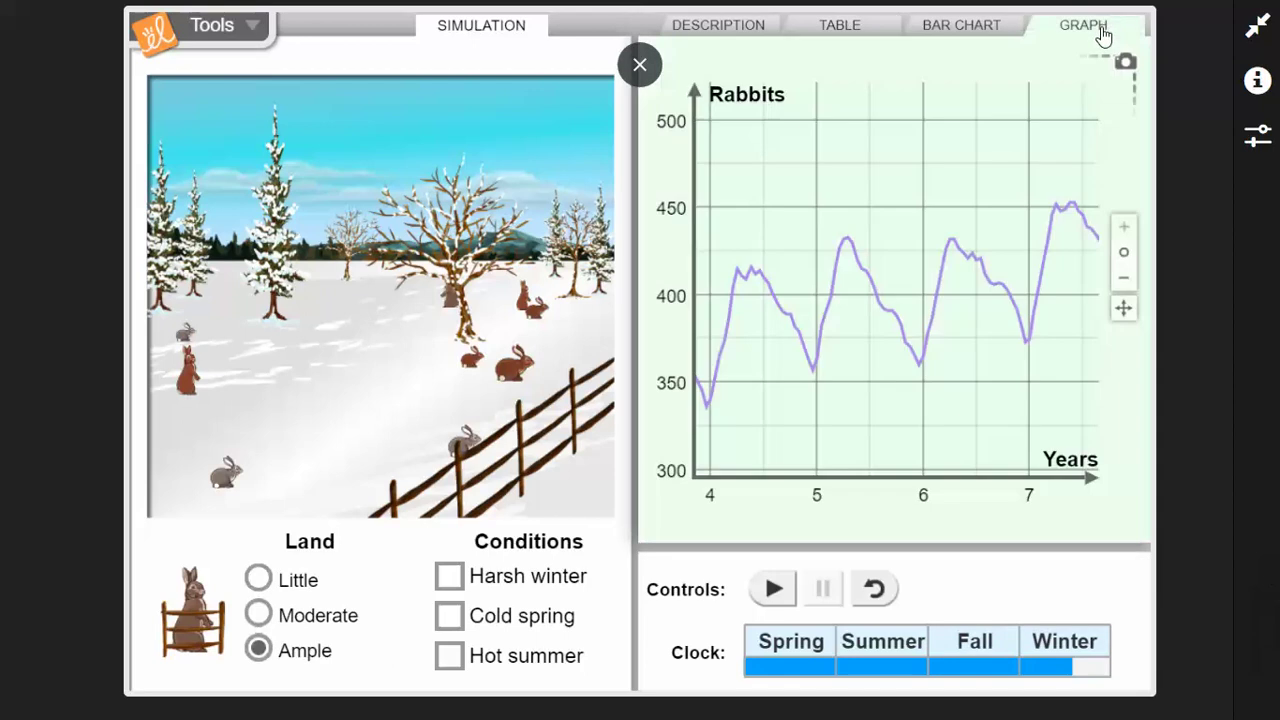
click(1124, 279)
click(1124, 253)
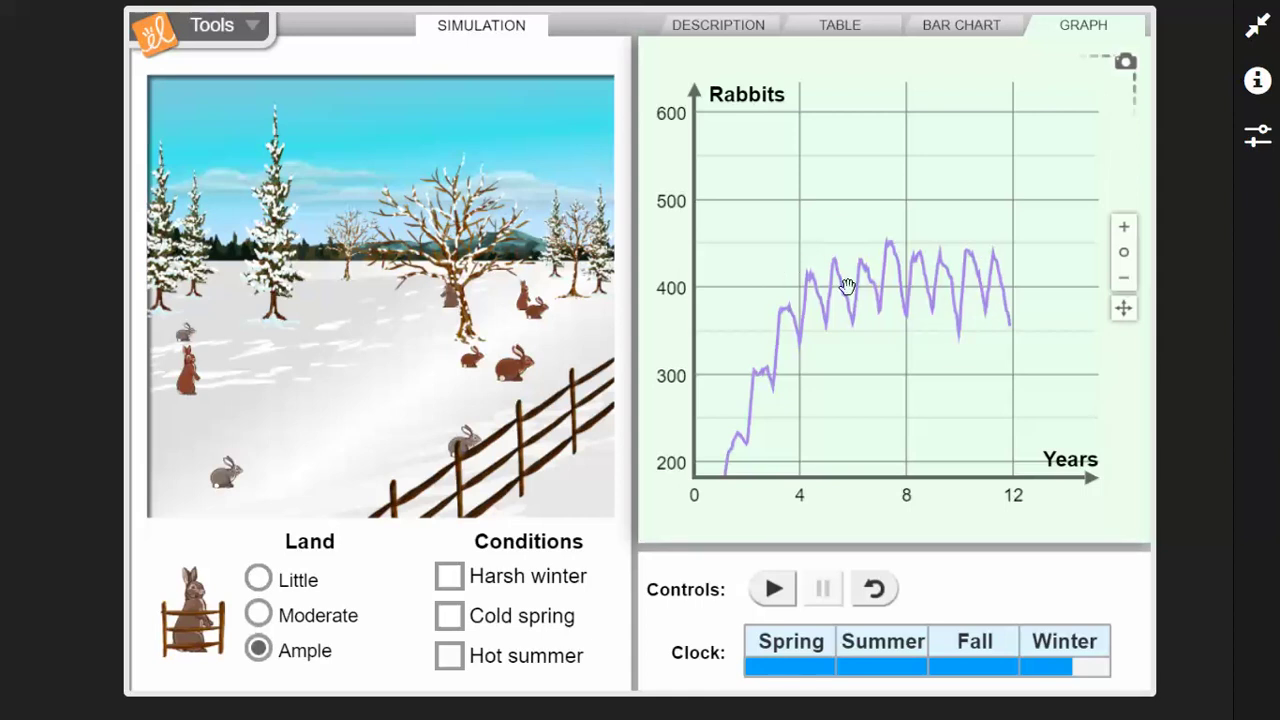
mouse_move(1023, 283)
mouse_down()
mouse_move(854, 269)
mouse_move(1017, 274)
mouse_up()
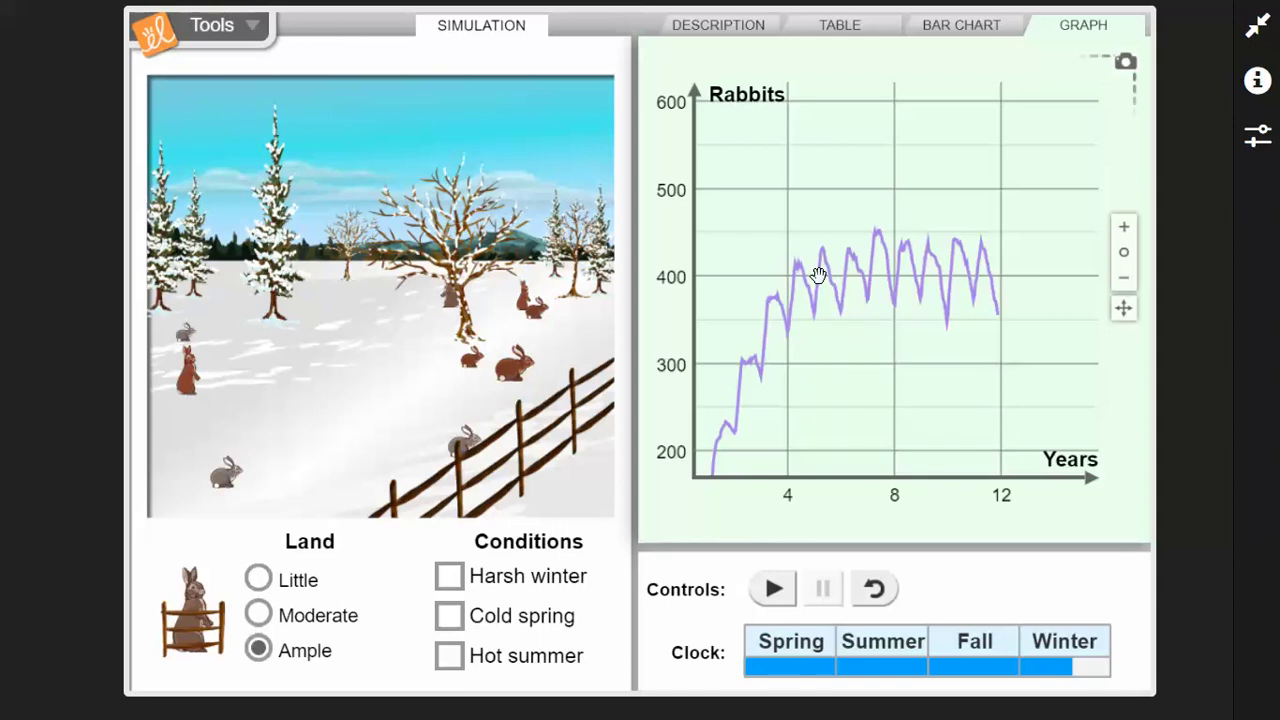
key(alt+Tab)
key(alt+Tab)
- Scroll down to question 4's CER table and place the cursor before item 4
key(Tab)
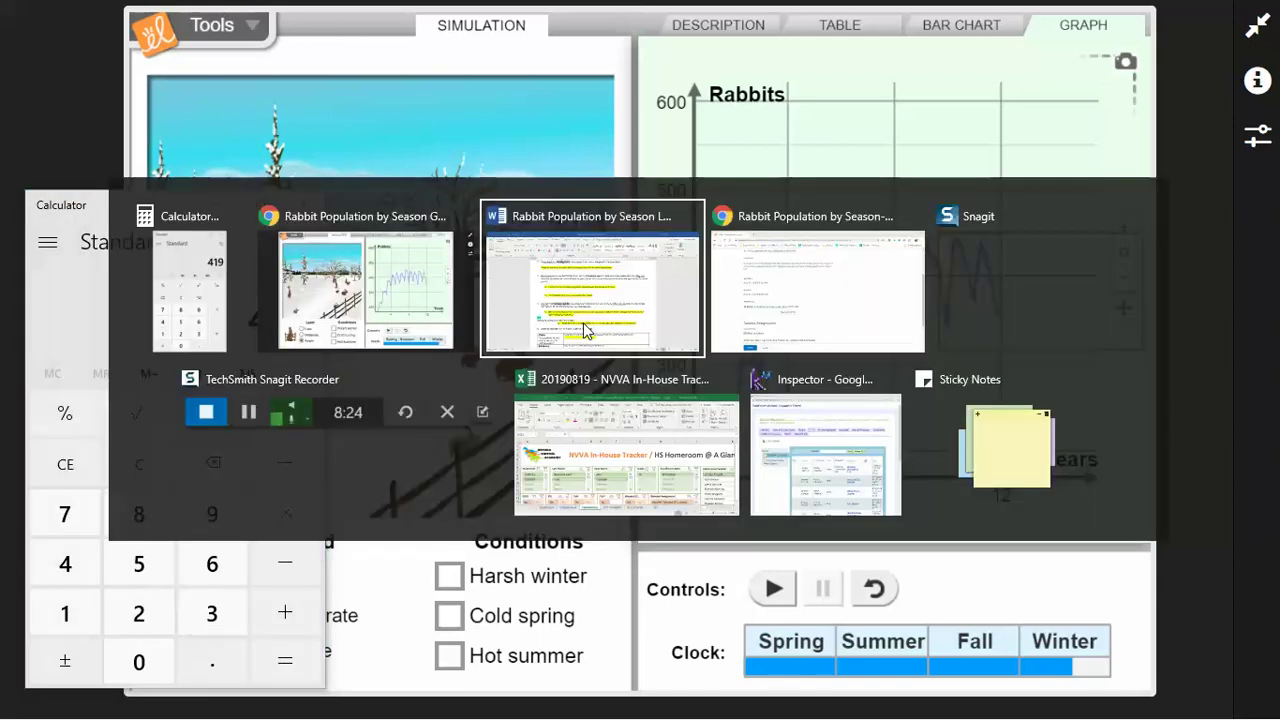
scroll(605, 561, down, 5)
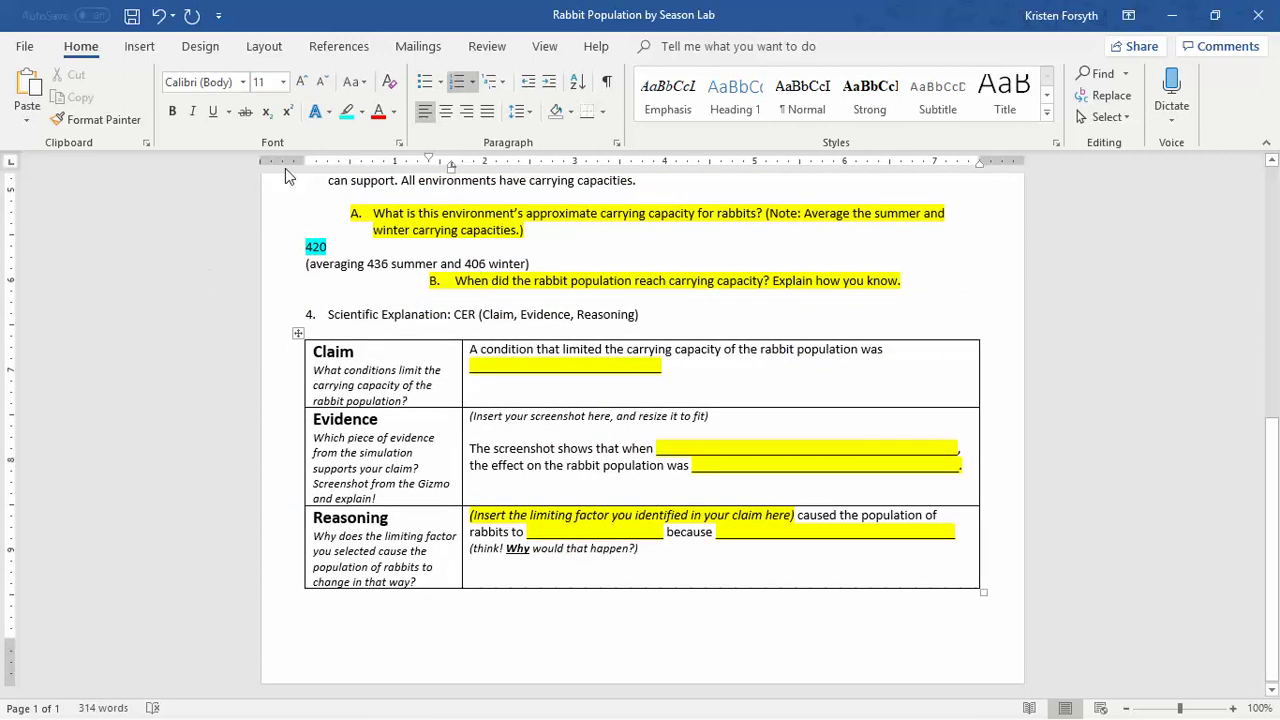
click(328, 315)
key(alt+Tab)
key(alt+Tab)
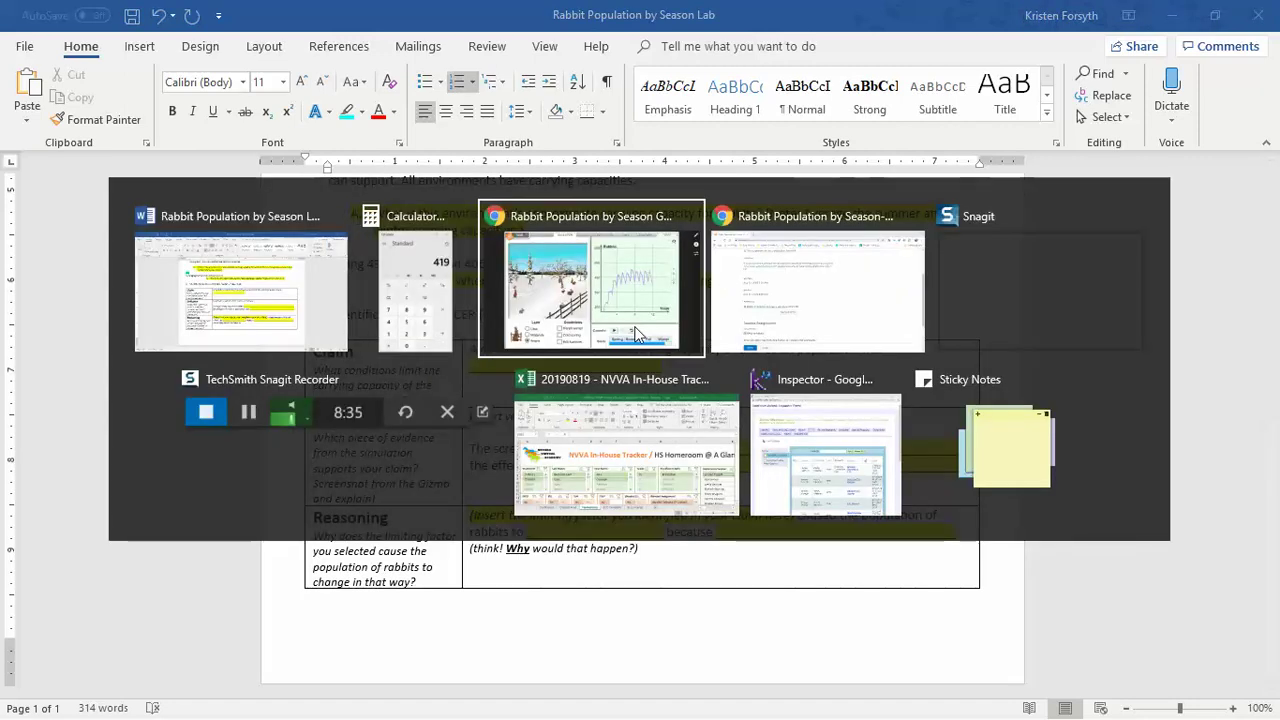
- Reset the simulation, then try Little land and toggle Harsh winter and Cold spring off again
click(875, 588)
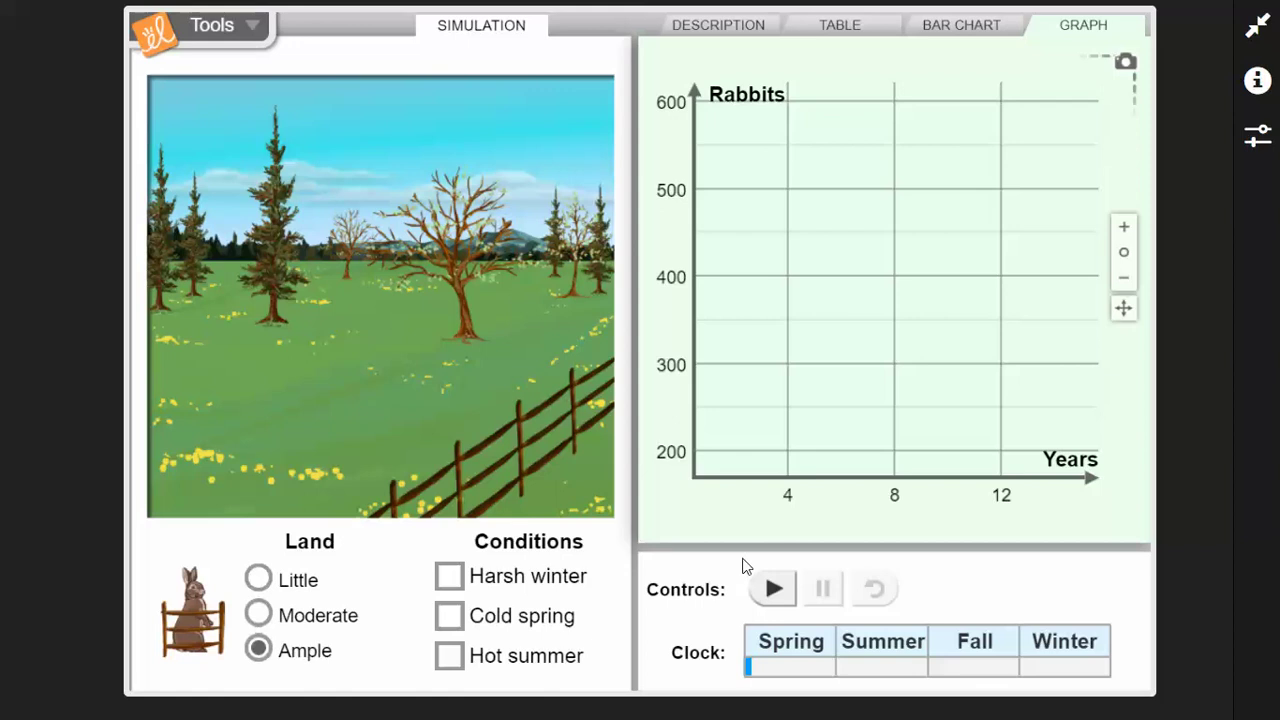
click(259, 579)
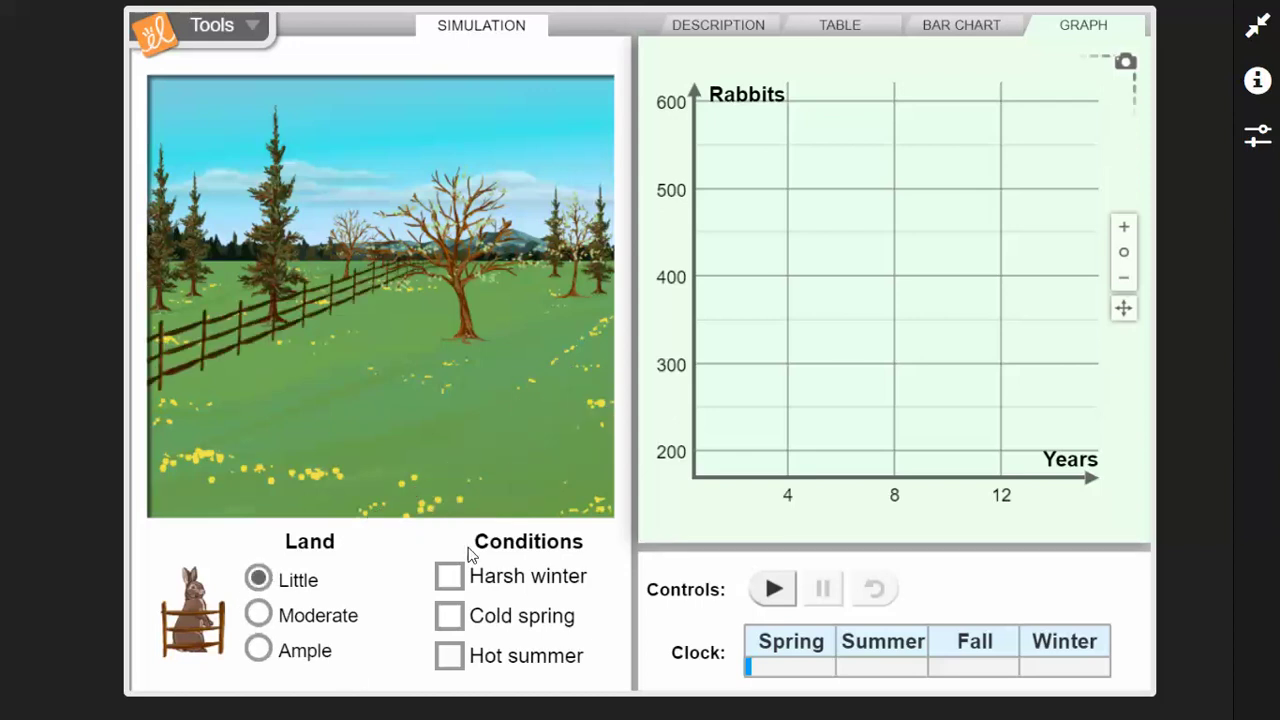
click(451, 577)
click(451, 617)
click(451, 577)
click(450, 617)
- In Word, select and deselect the averaging note under the 420 answer
key(alt+Tab)
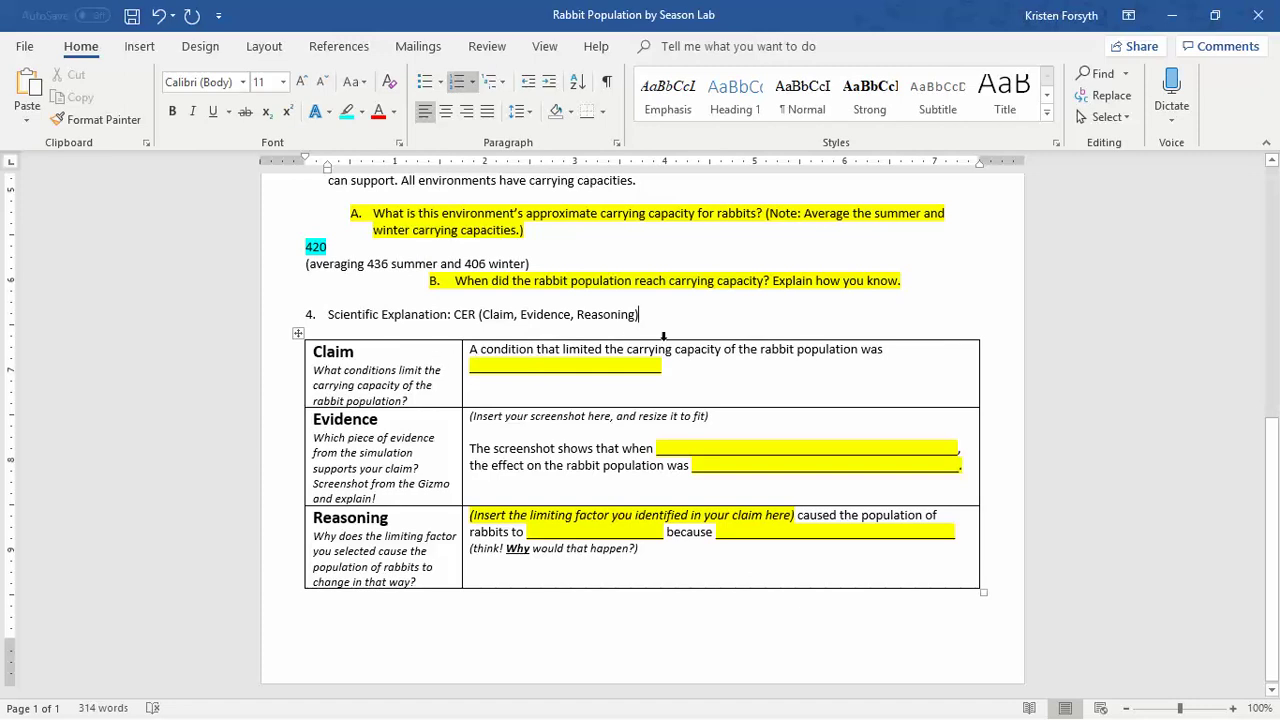
scroll(682, 392, up, 2)
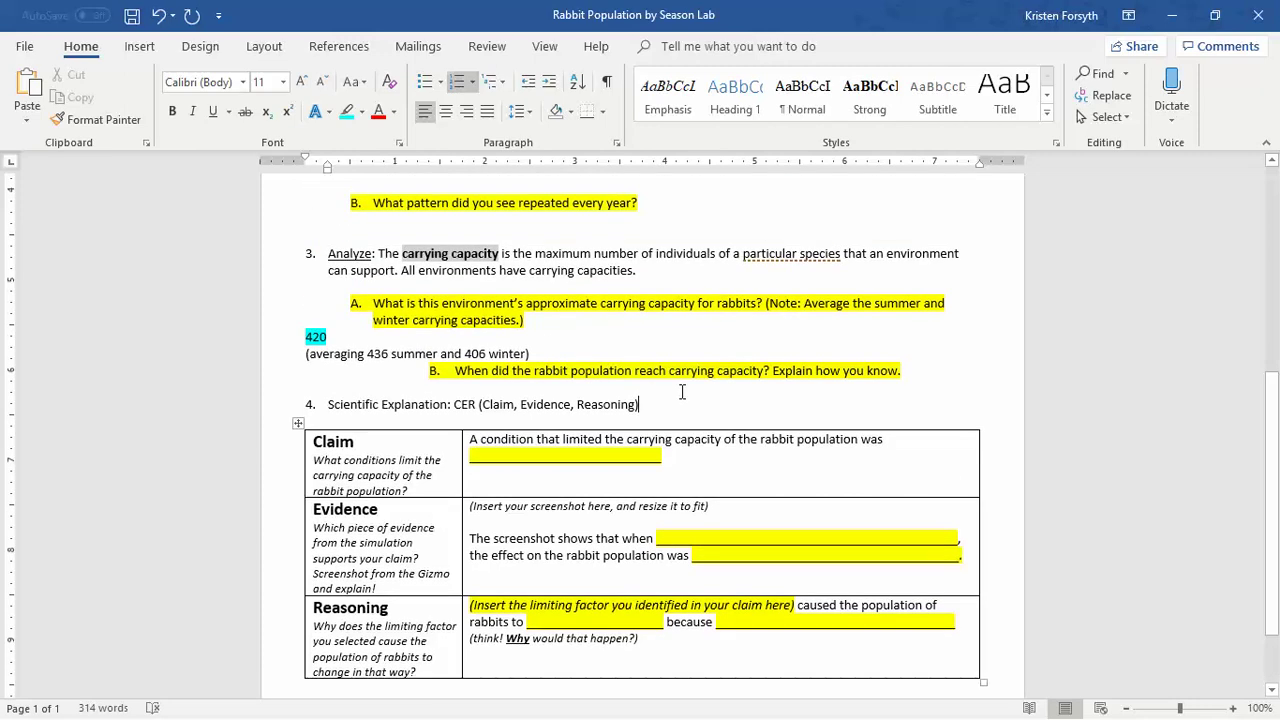
drag(530, 353, 282, 347)
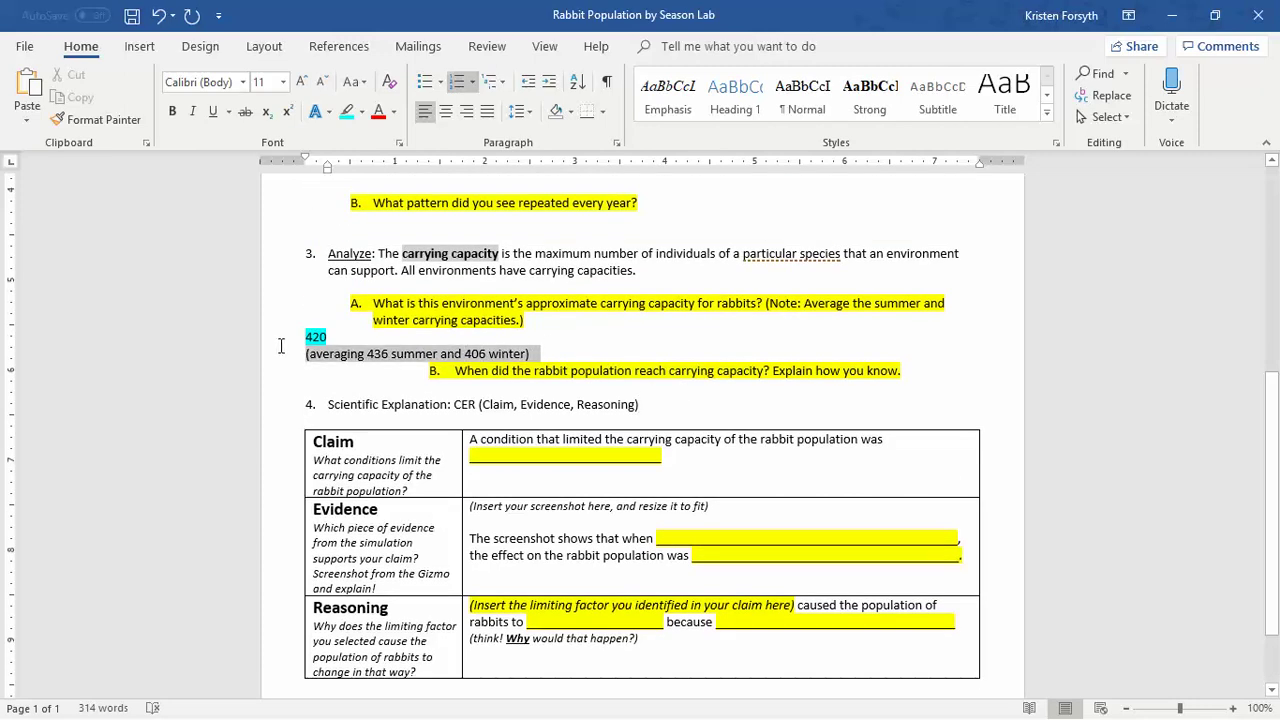
click(333, 341)
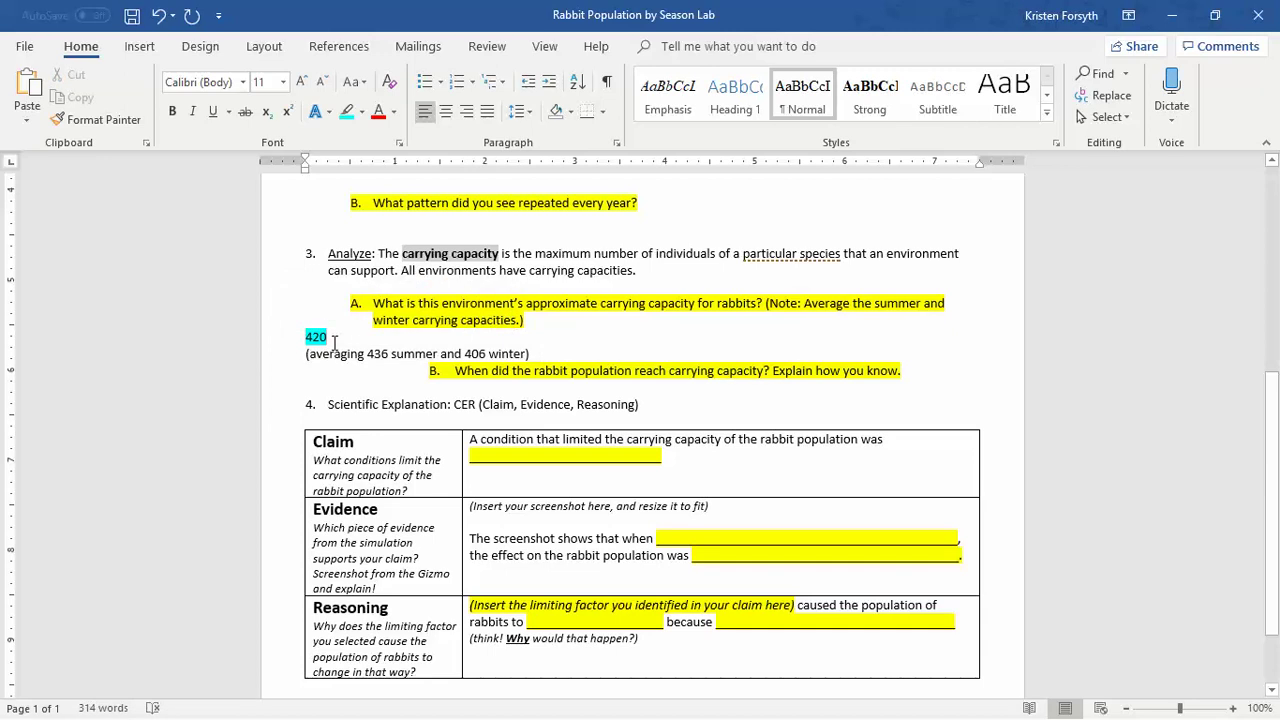
key(alt+Tab)
- Set land back to Ample, then check the Claim cell and the 420 answer in Word
click(258, 651)
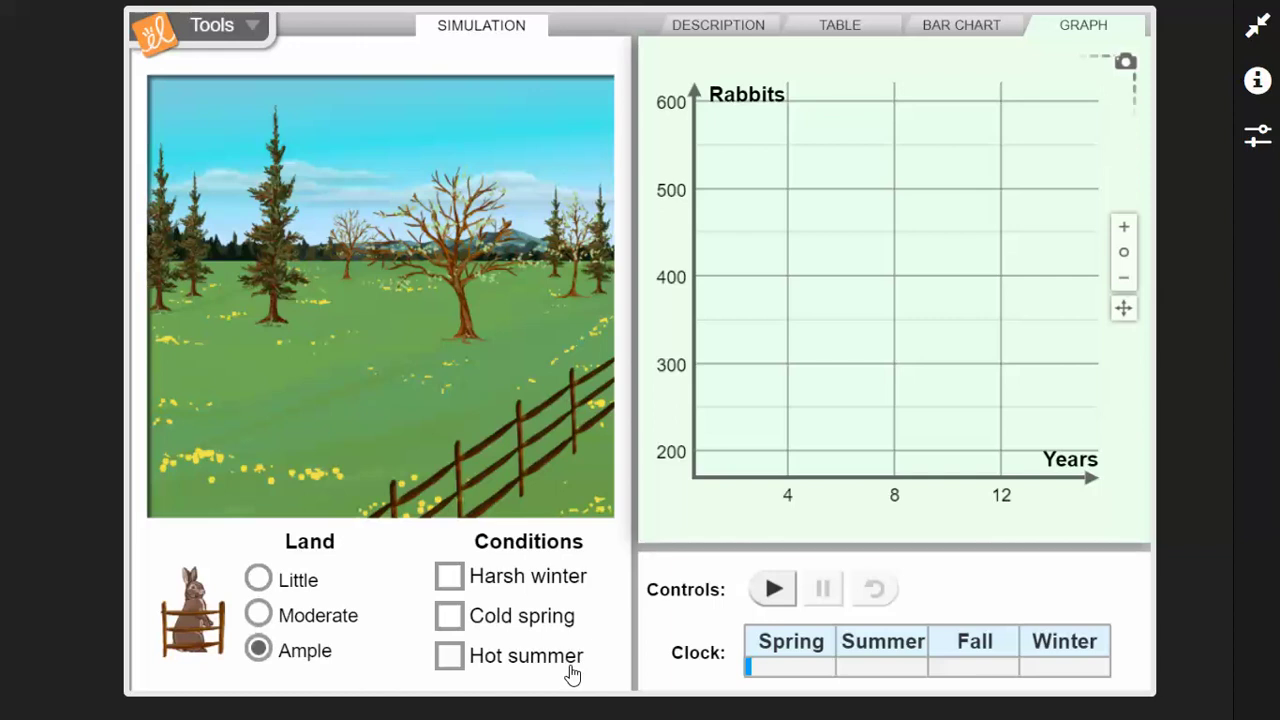
key(alt+Tab)
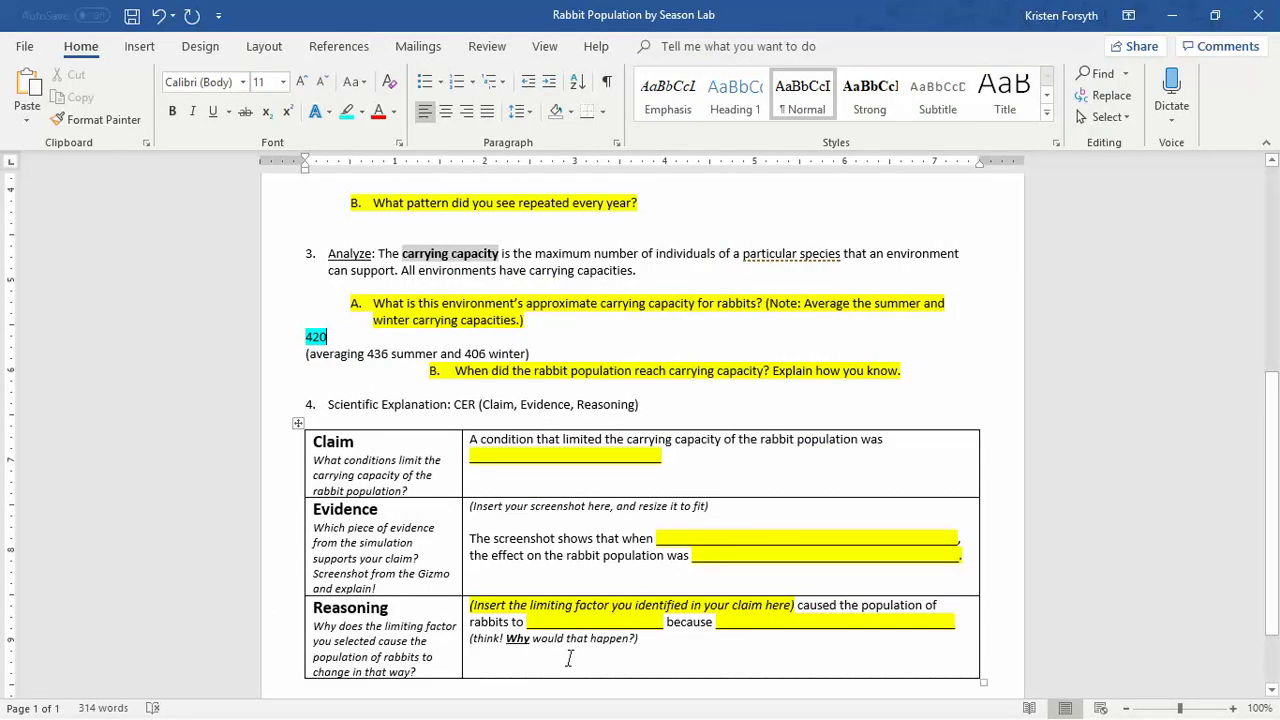
drag(345, 462, 398, 465)
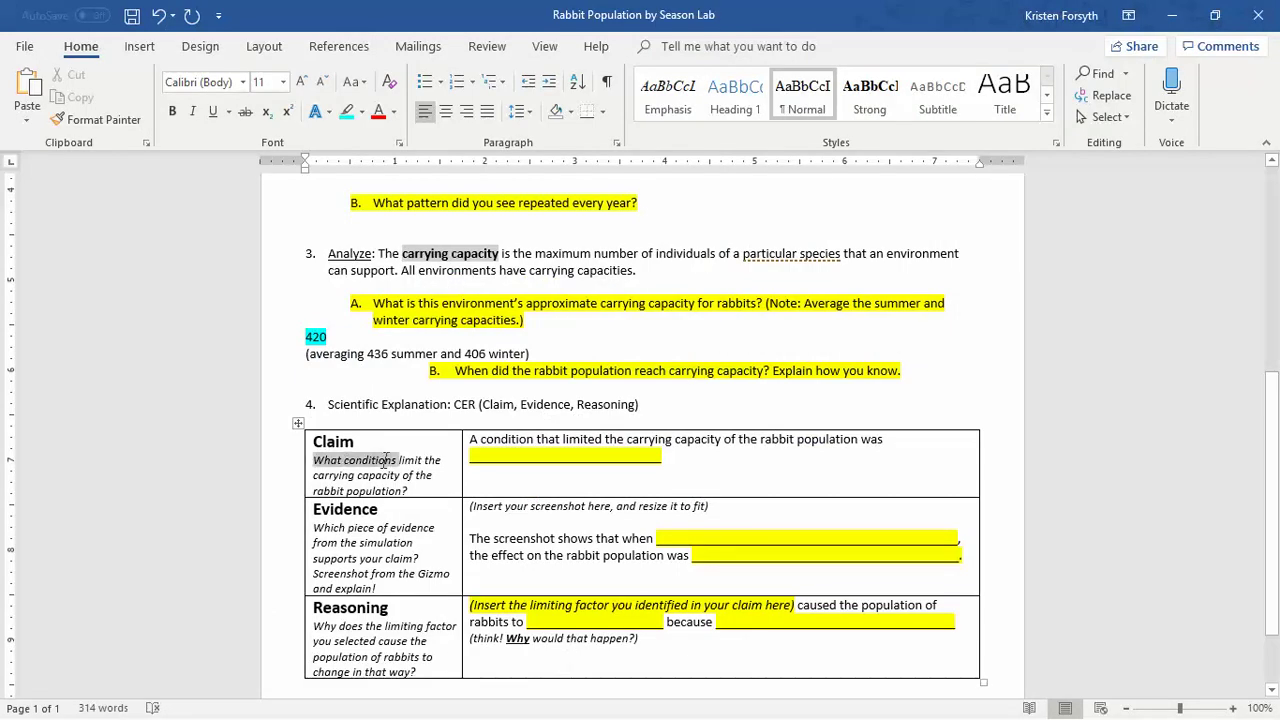
click(428, 470)
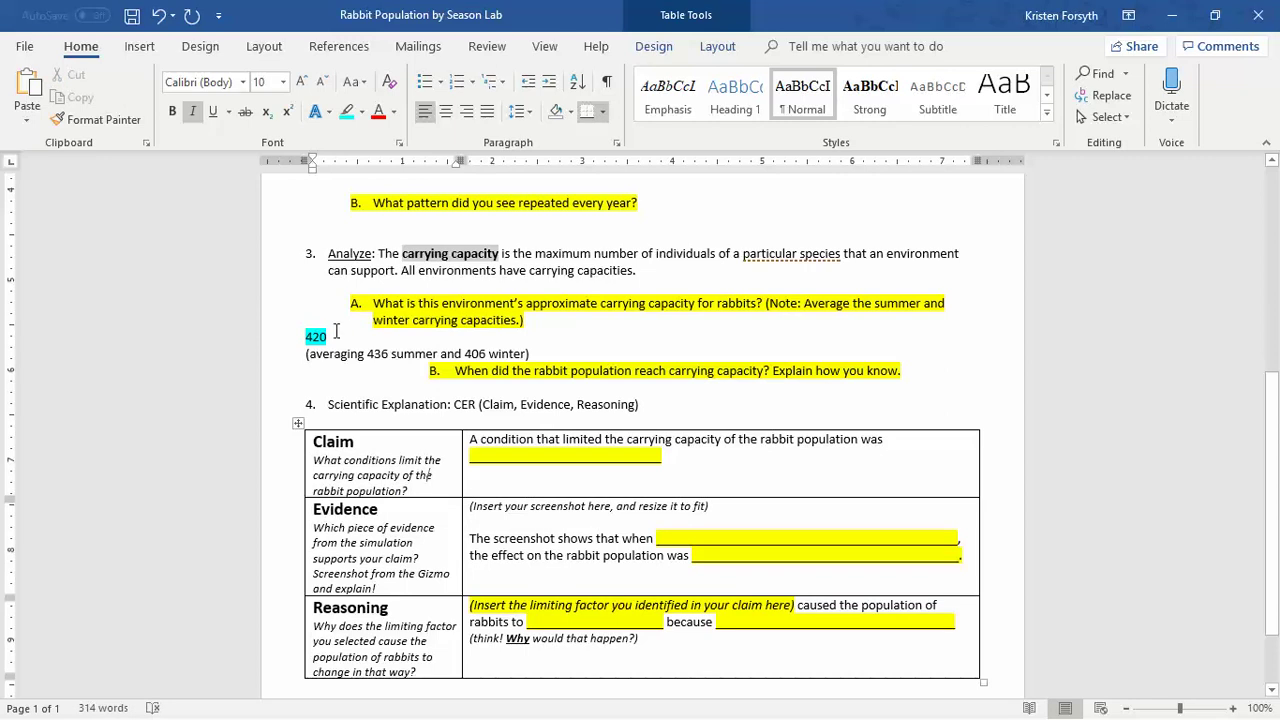
double_click(336, 334)
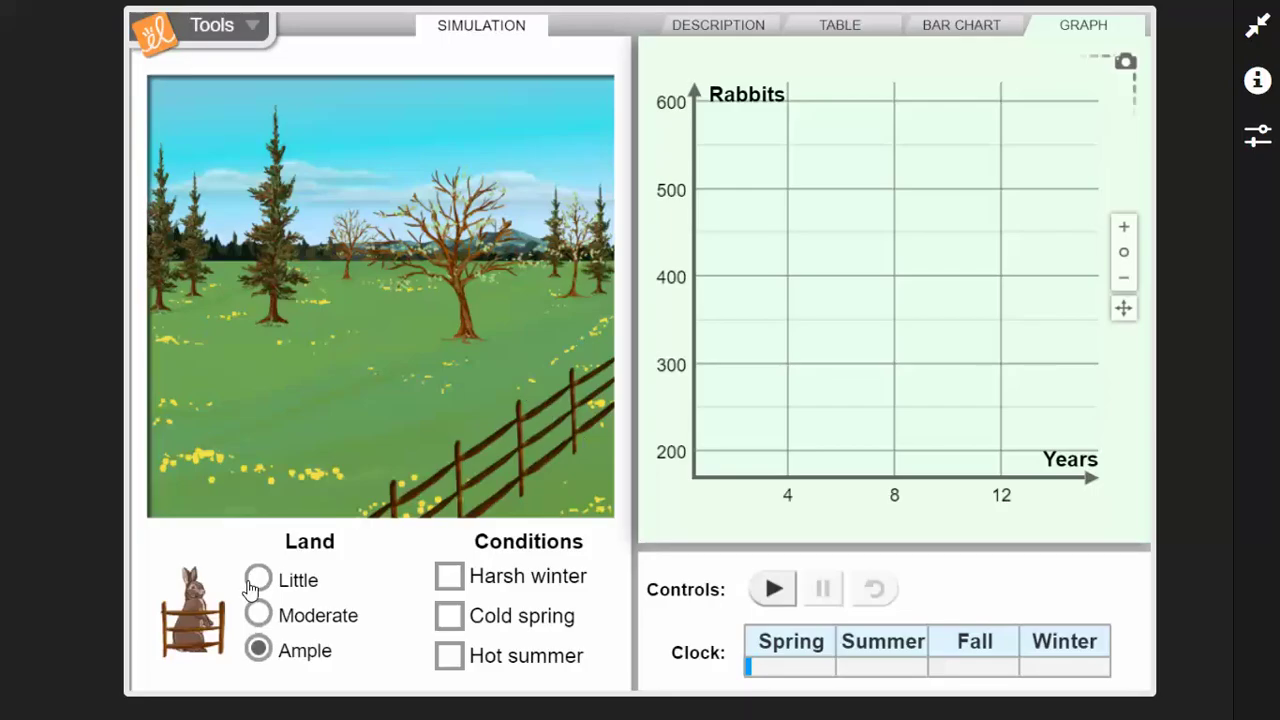
- Cycle land between Little and Ample and toggle the Harsh winter, Cold spring and Hot summer conditions
click(258, 580)
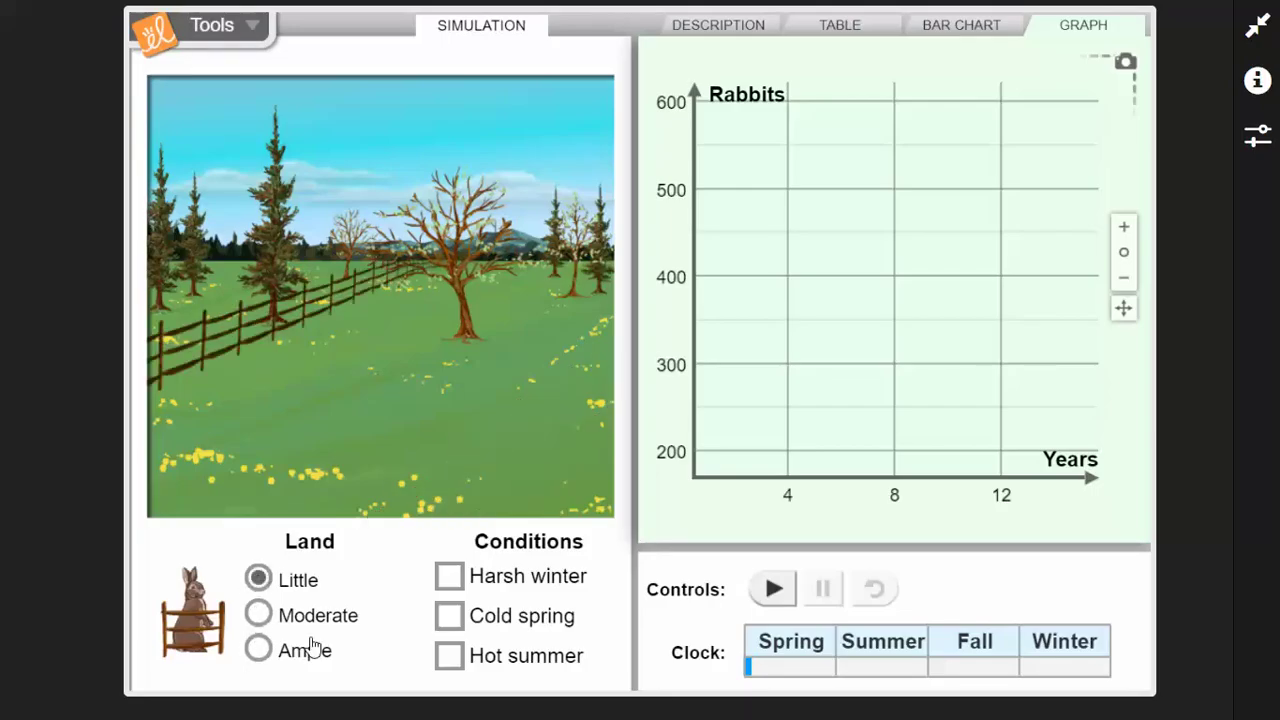
click(258, 650)
click(462, 577)
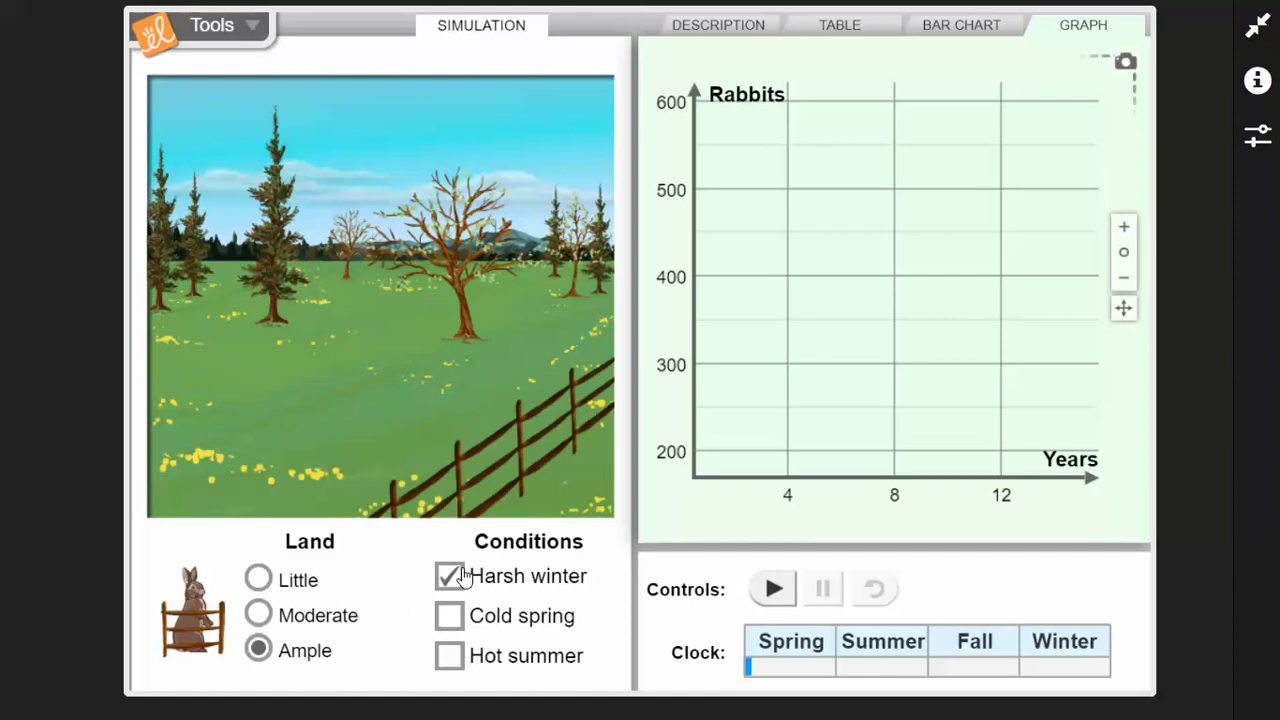
click(454, 588)
click(451, 614)
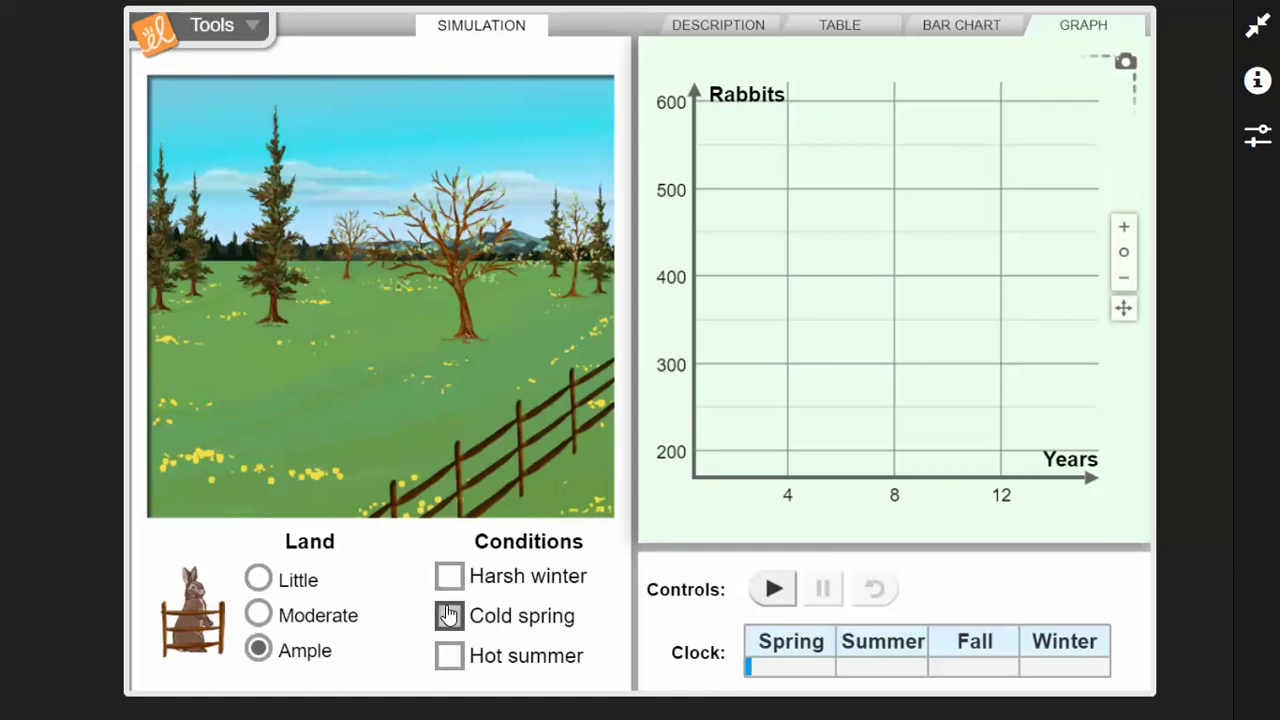
click(451, 655)
click(454, 577)
click(460, 621)
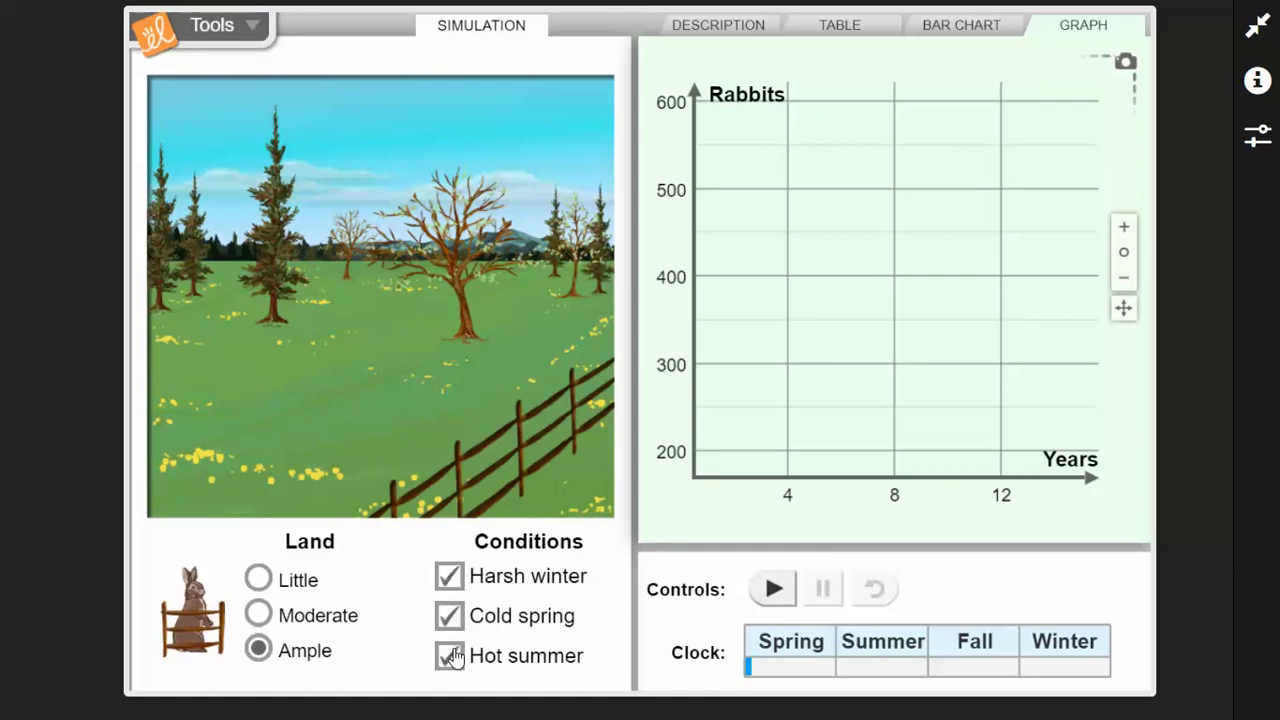
click(455, 658)
click(456, 622)
click(452, 577)
key(alt+Tab)
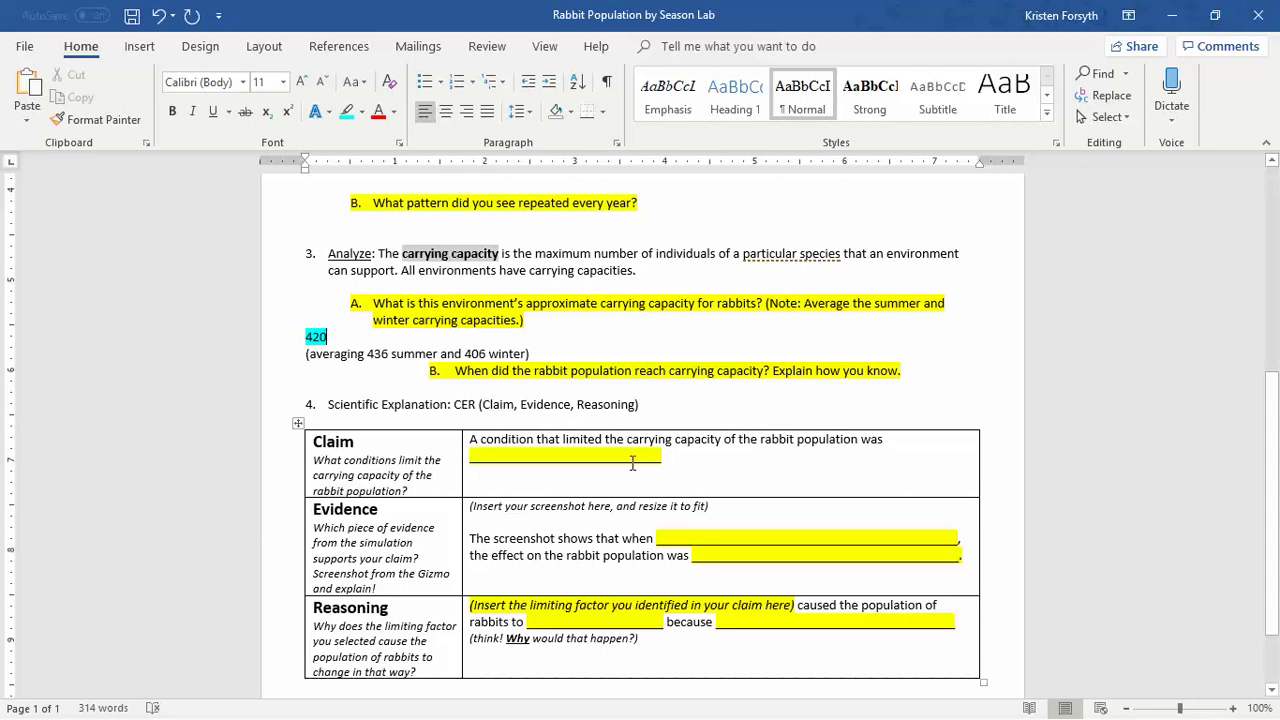
- Select 'limited' in the Claim cell and place the cursor in the Evidence screenshot space
key(alt+Tab)
key(alt+Tab)
drag(564, 444, 609, 444)
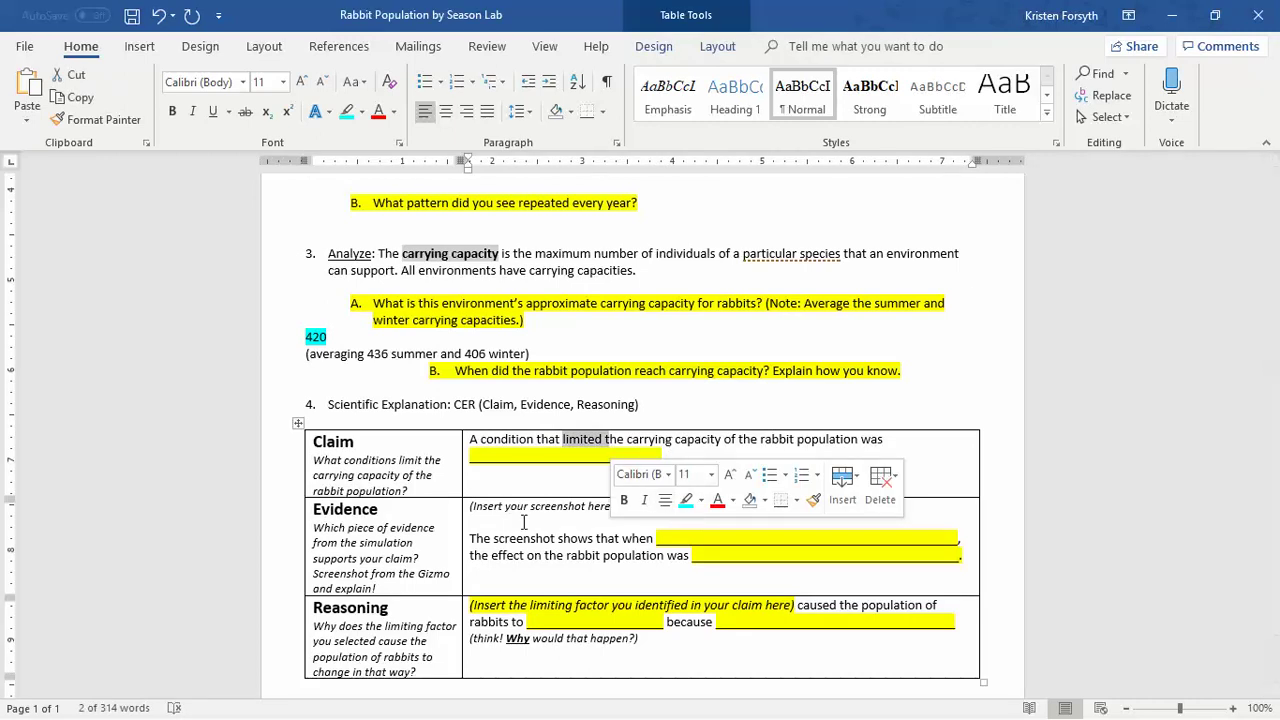
click(511, 515)
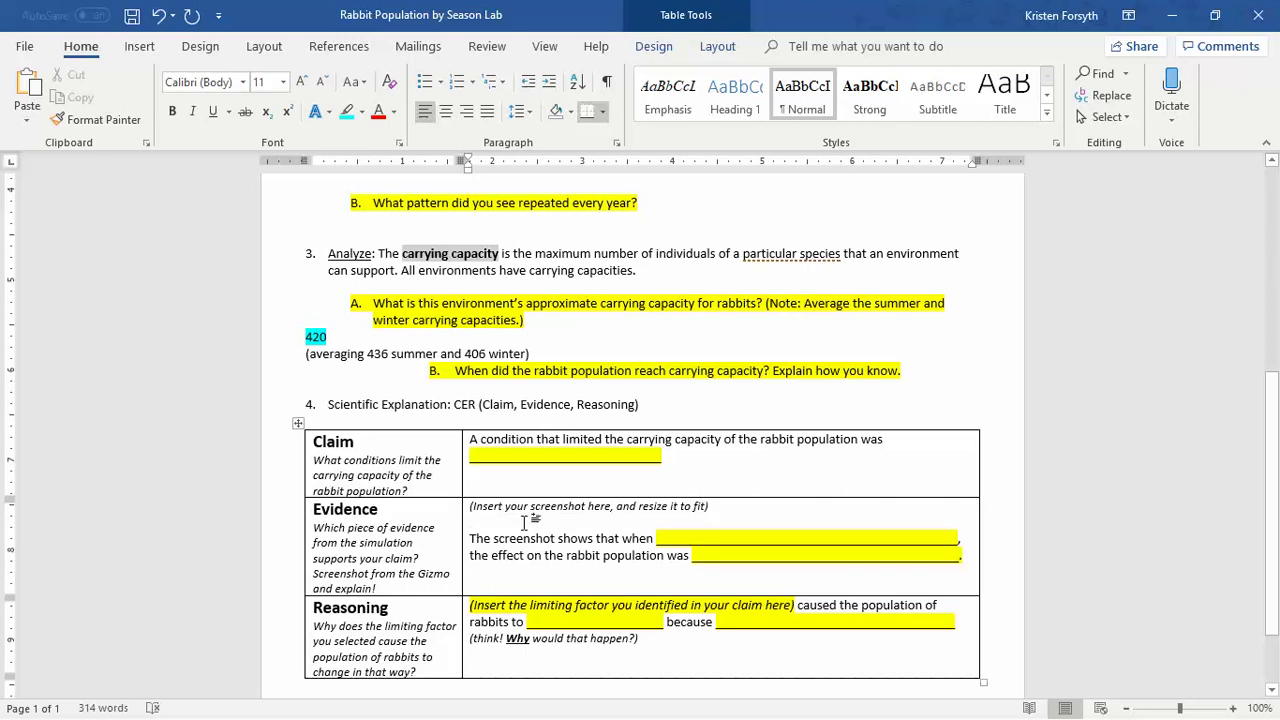
key(alt+Tab)
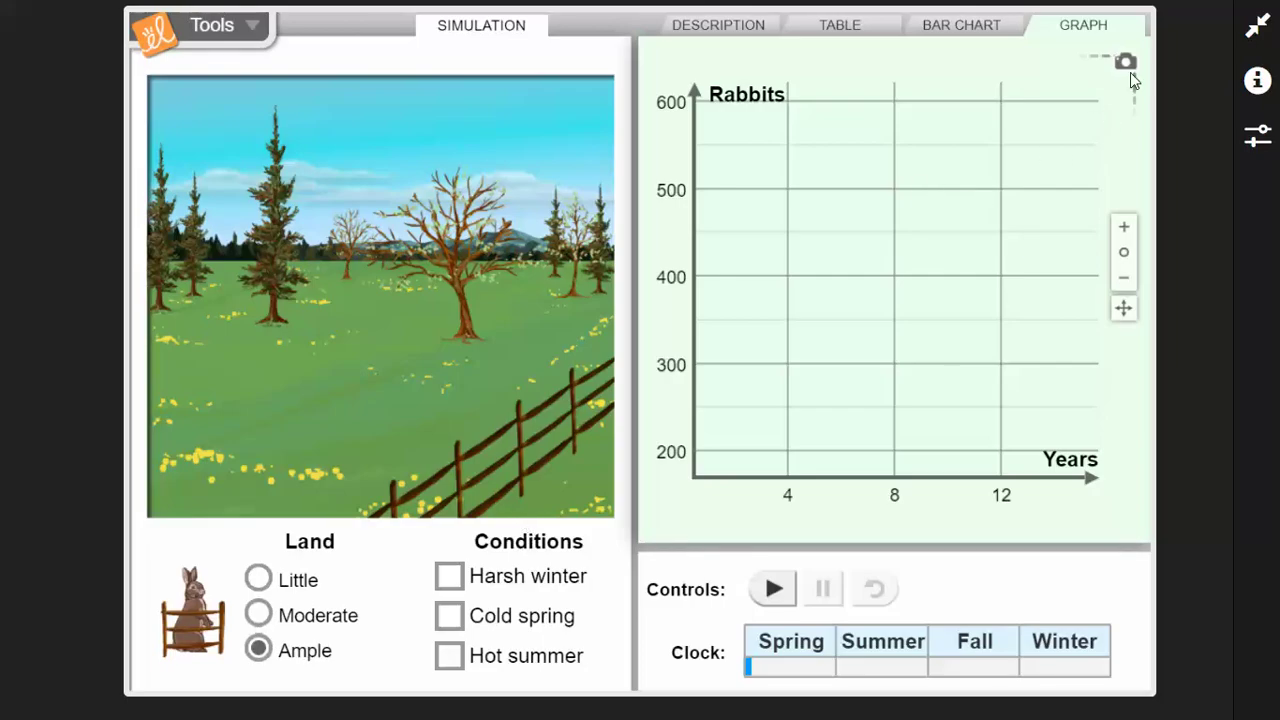
- Run the simulation on Moderate land, adjusting graph zoom and pan, and pause near year 7
click(260, 619)
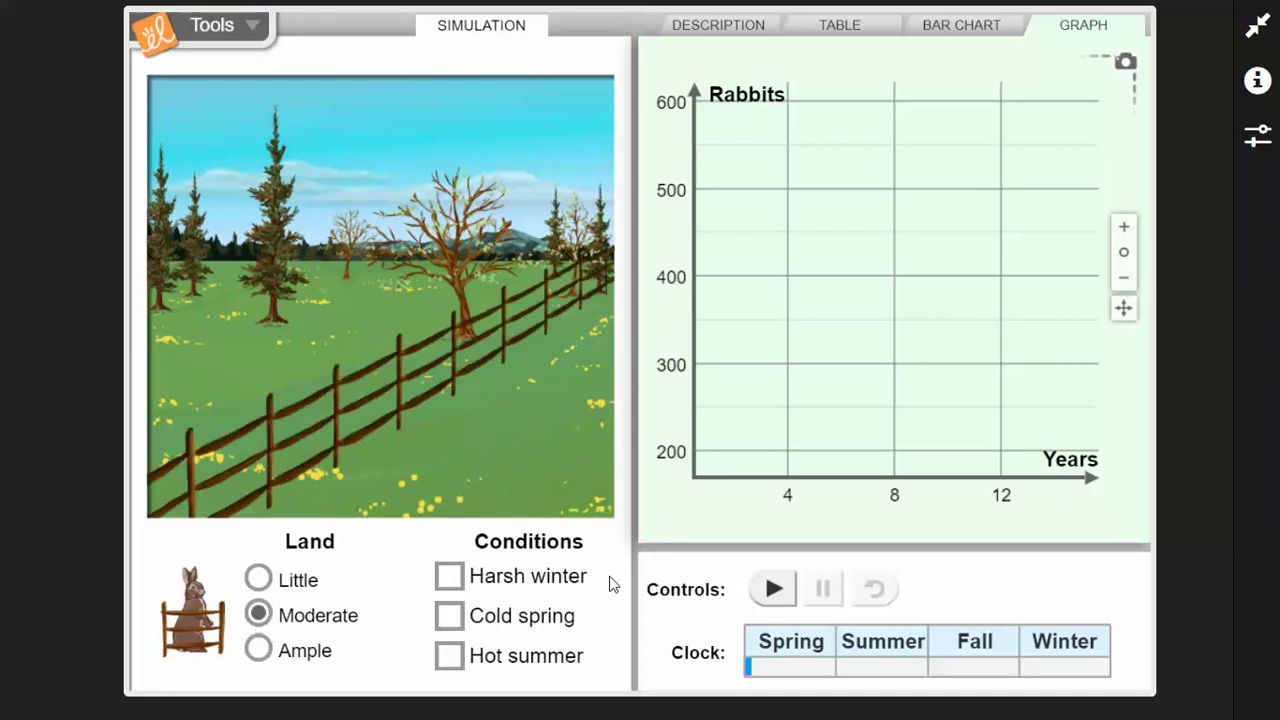
click(775, 589)
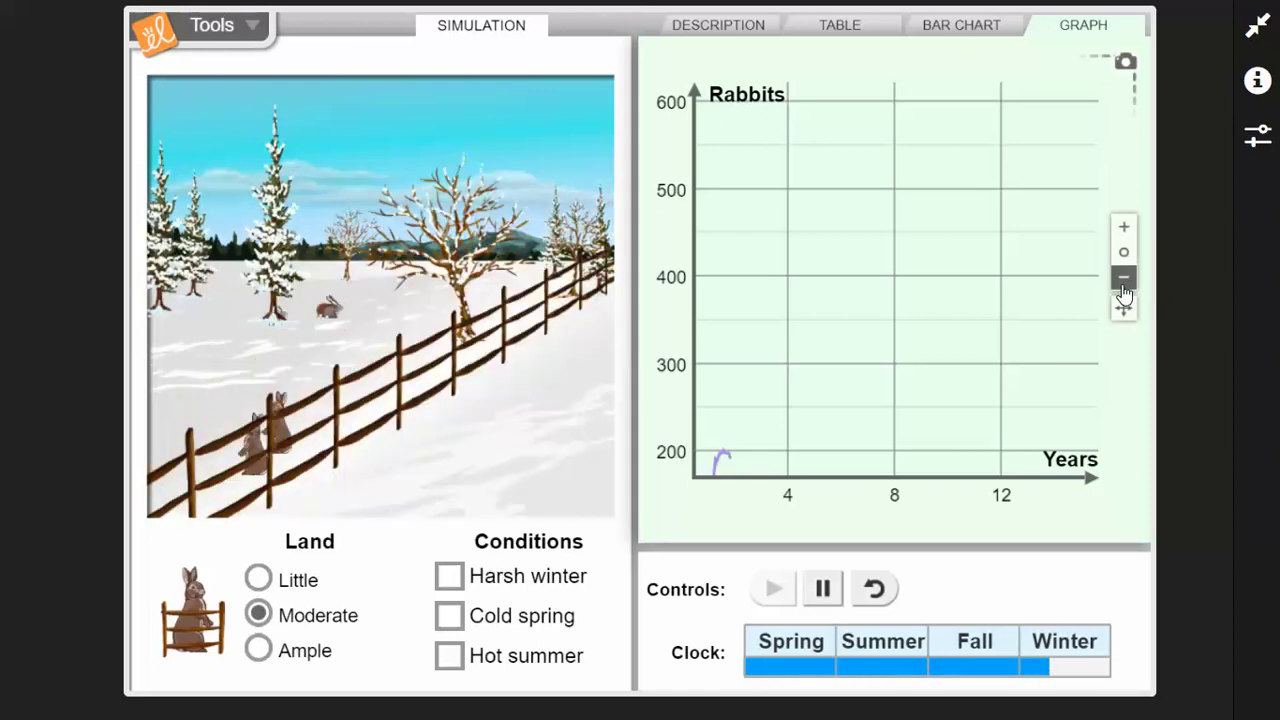
click(1122, 282)
click(1125, 229)
click(1125, 229)
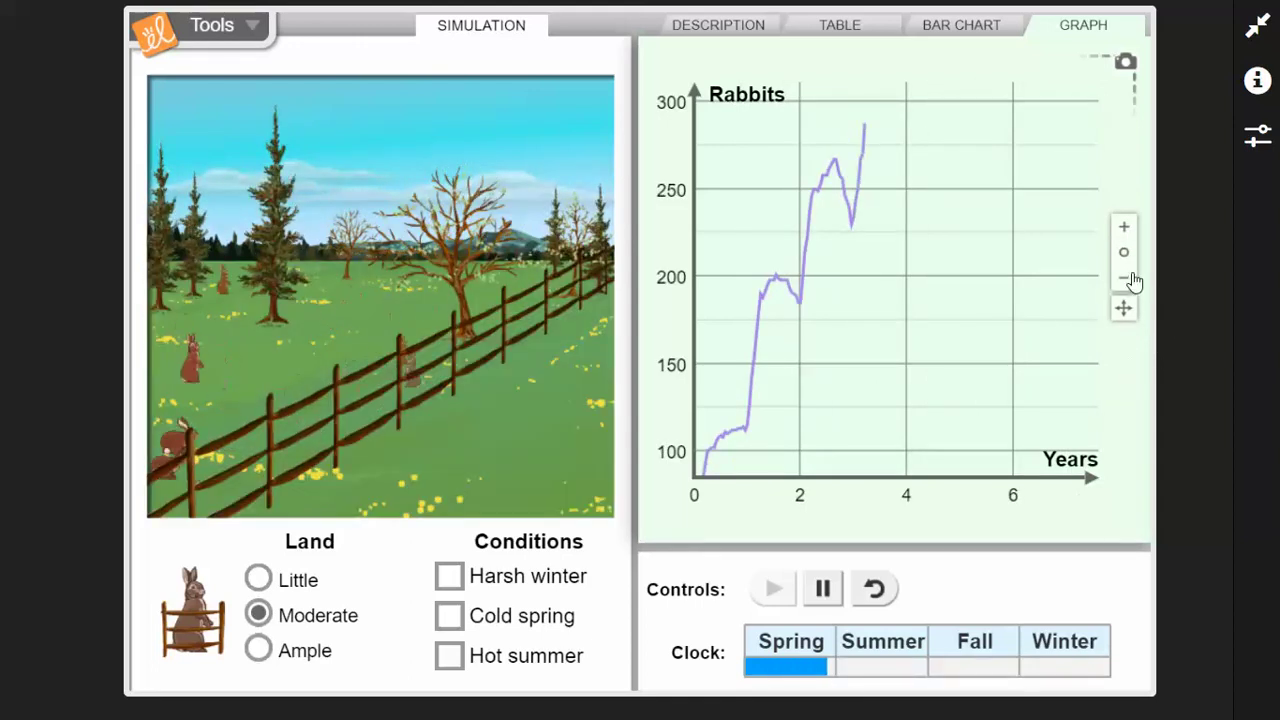
click(1129, 278)
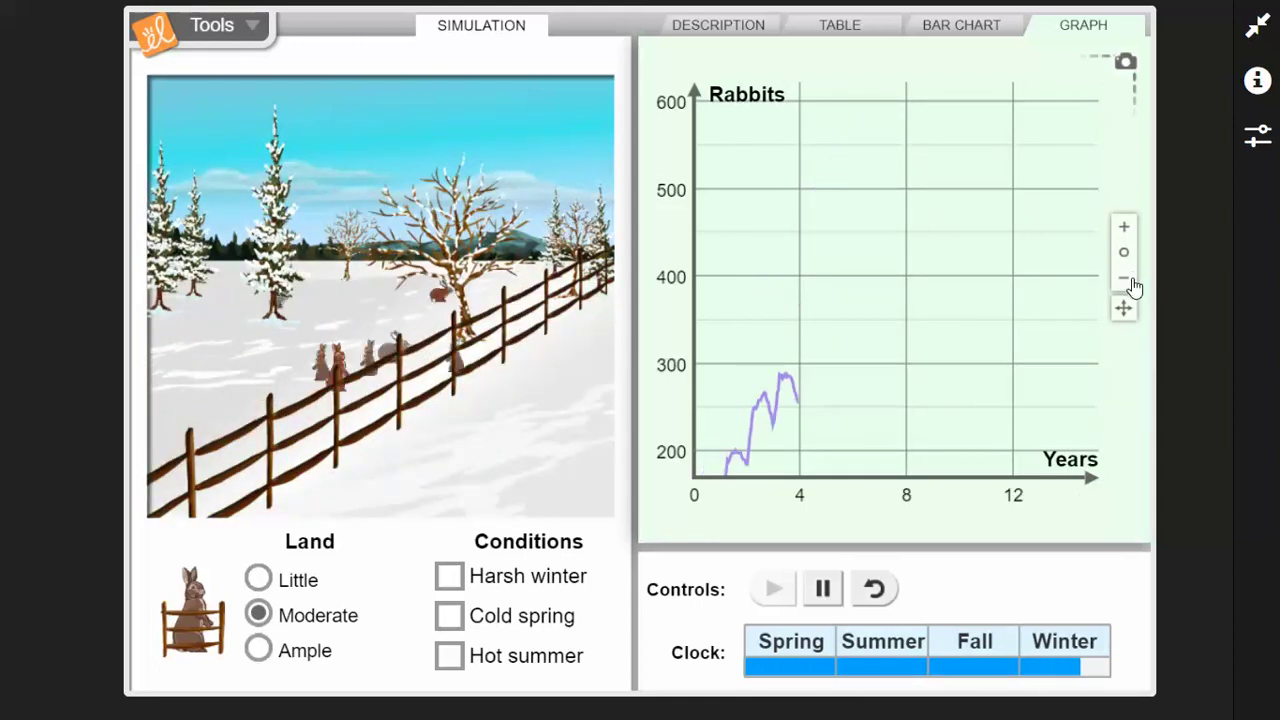
drag(986, 406, 1051, 177)
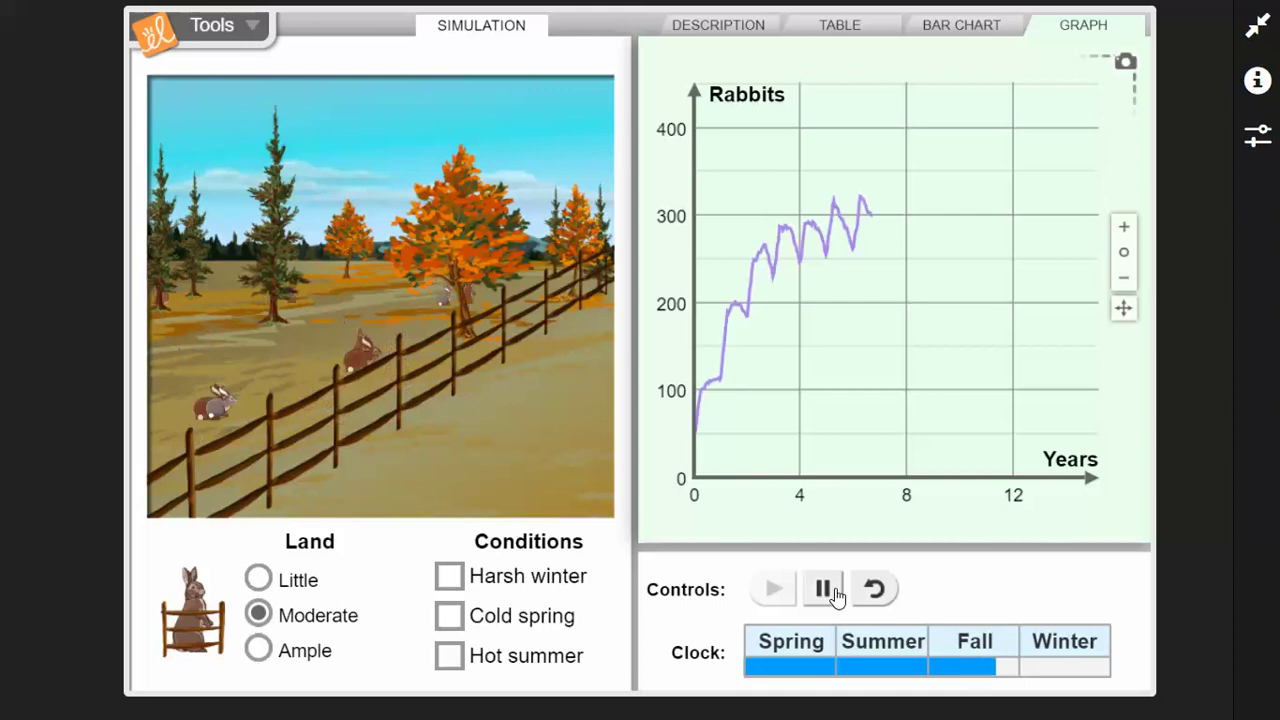
click(835, 590)
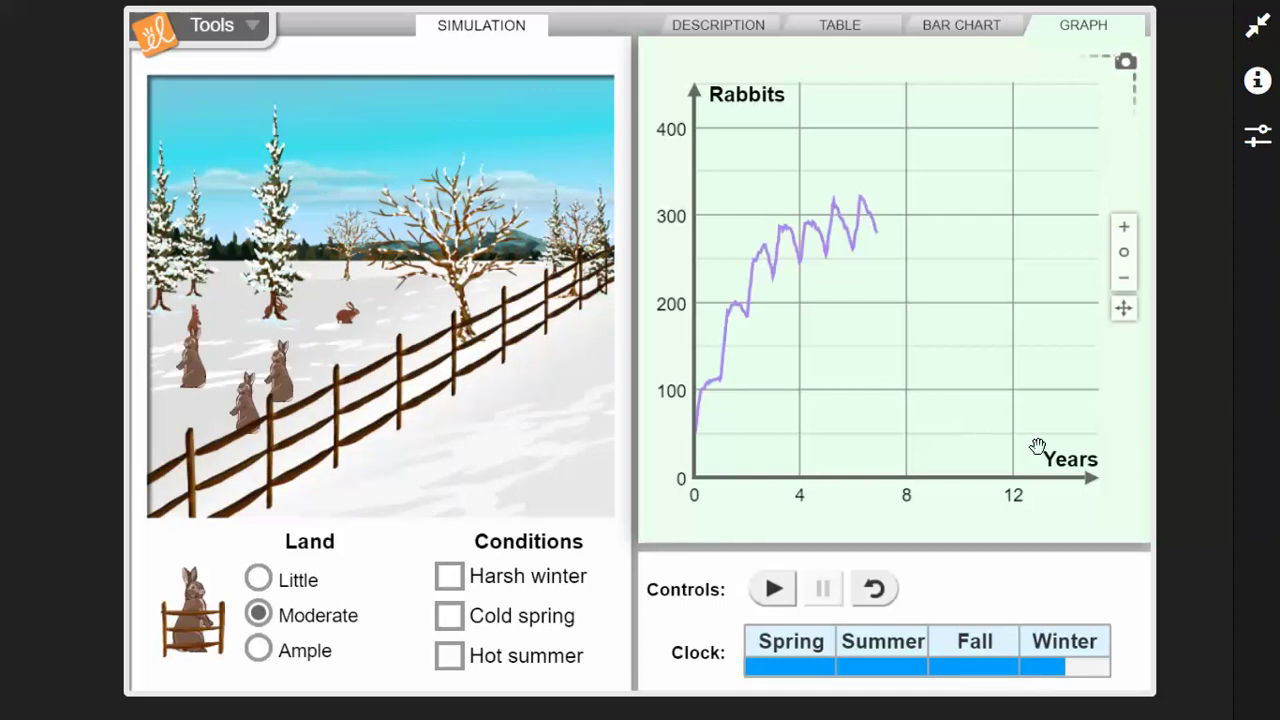
- Place a red arrow from the Tools palette on the graph's first peak near year 3
click(1127, 64)
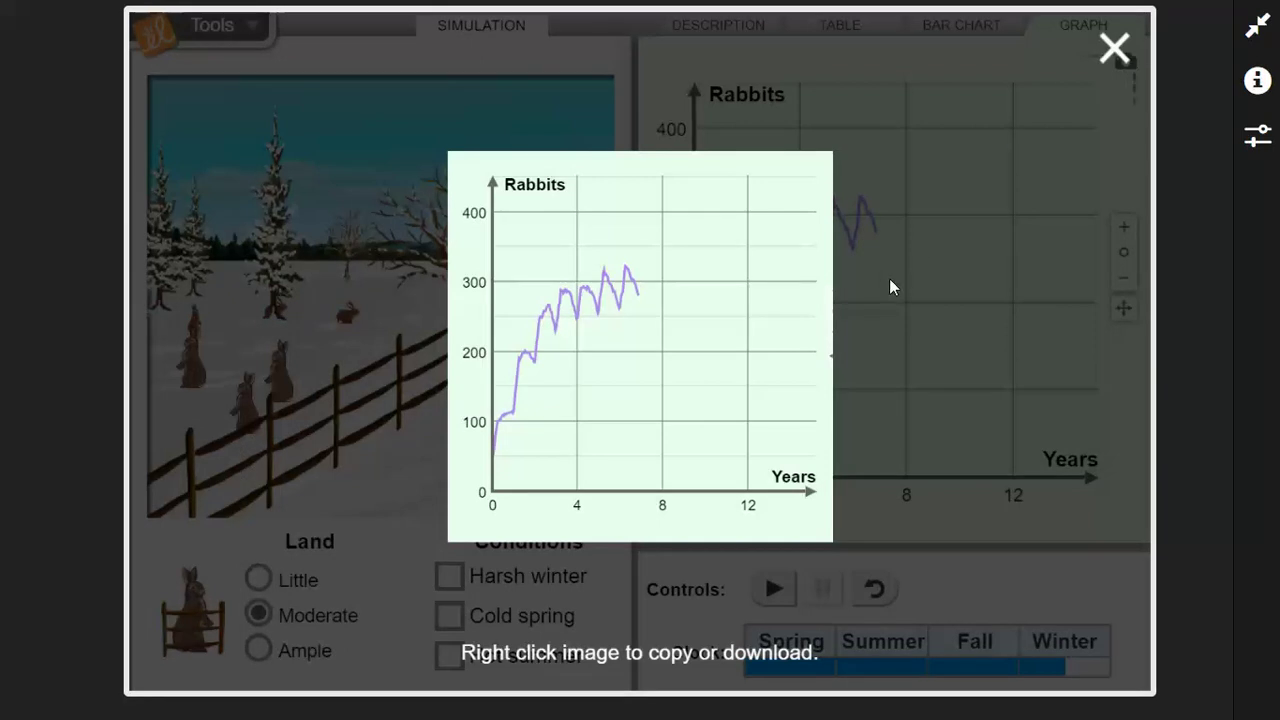
click(1112, 48)
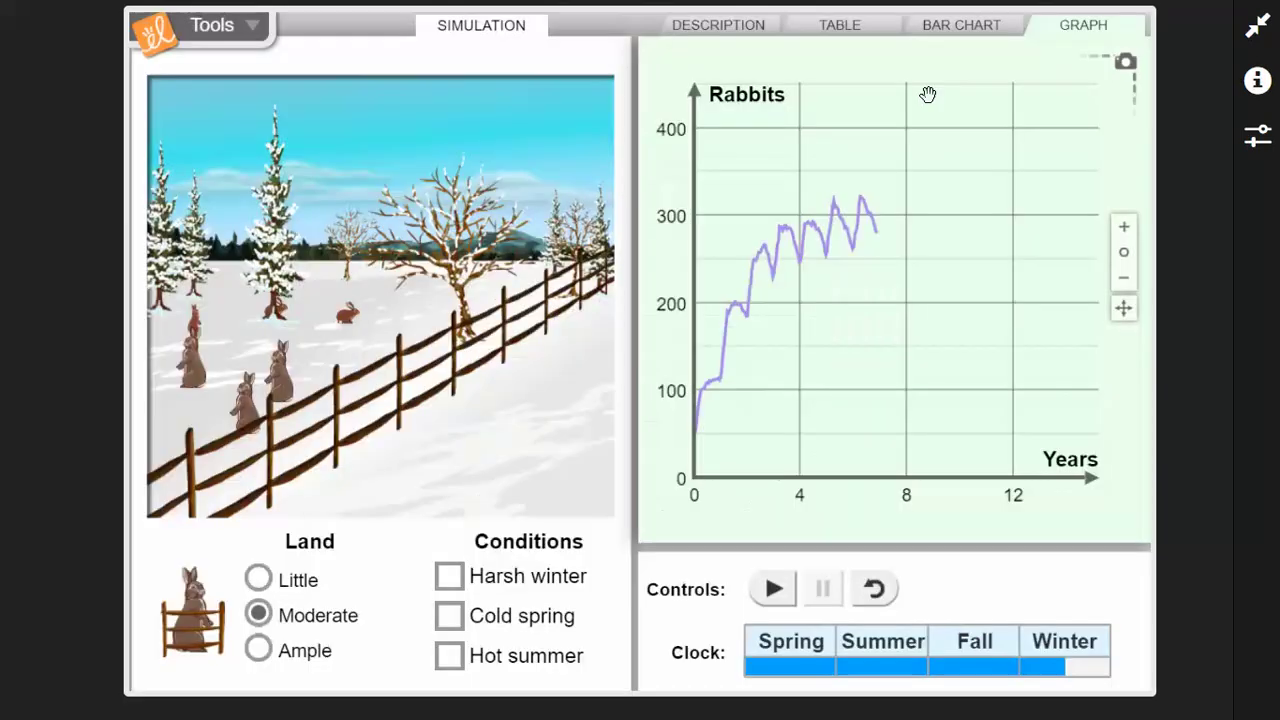
click(218, 32)
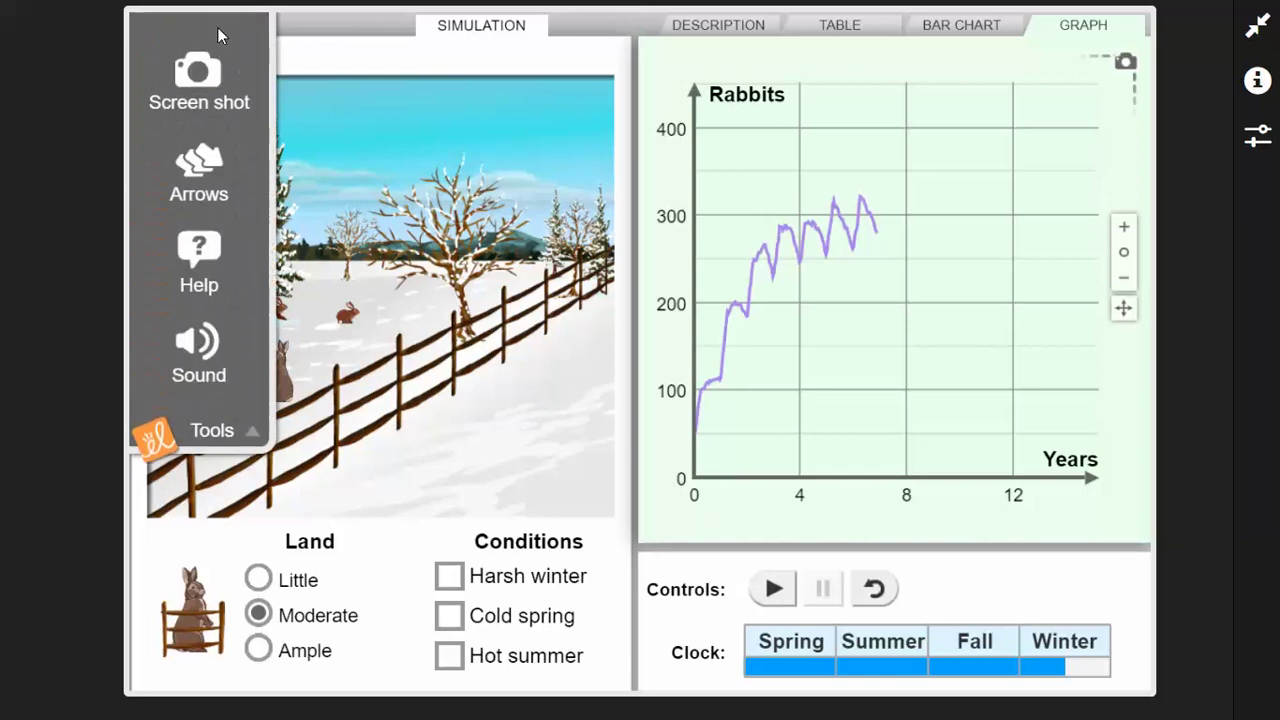
click(193, 176)
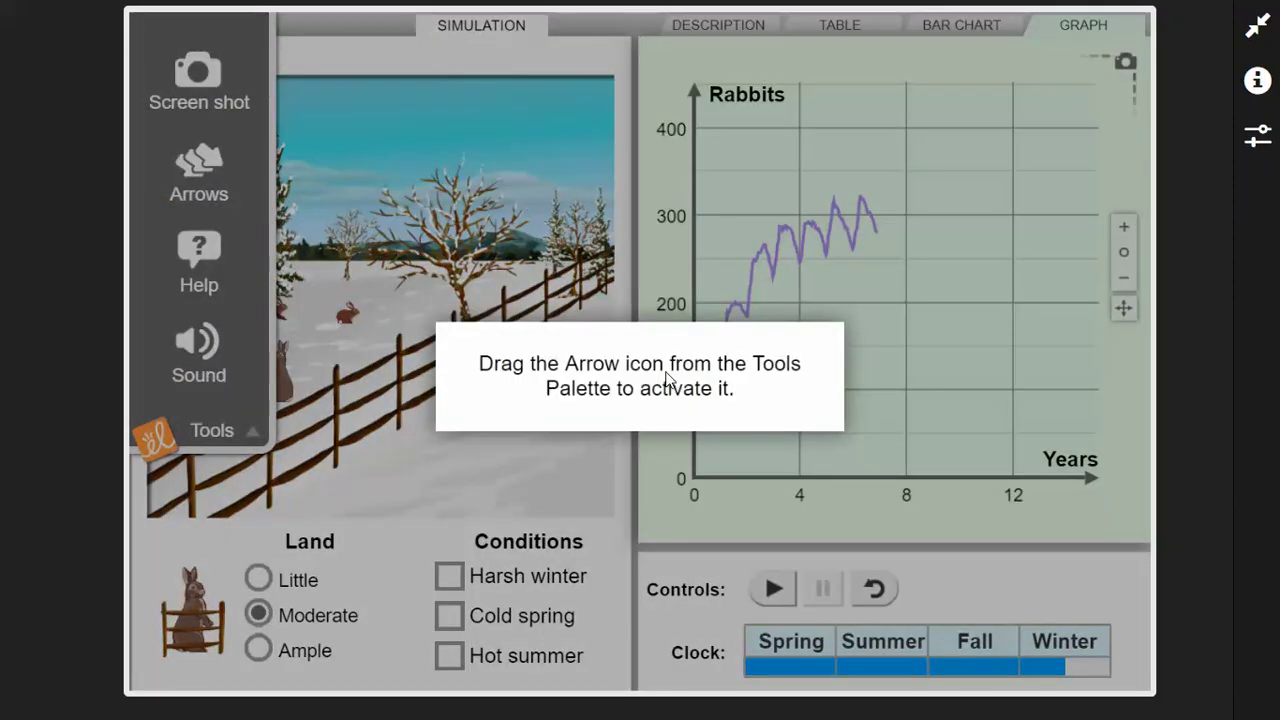
click(210, 175)
drag(210, 175, 791, 217)
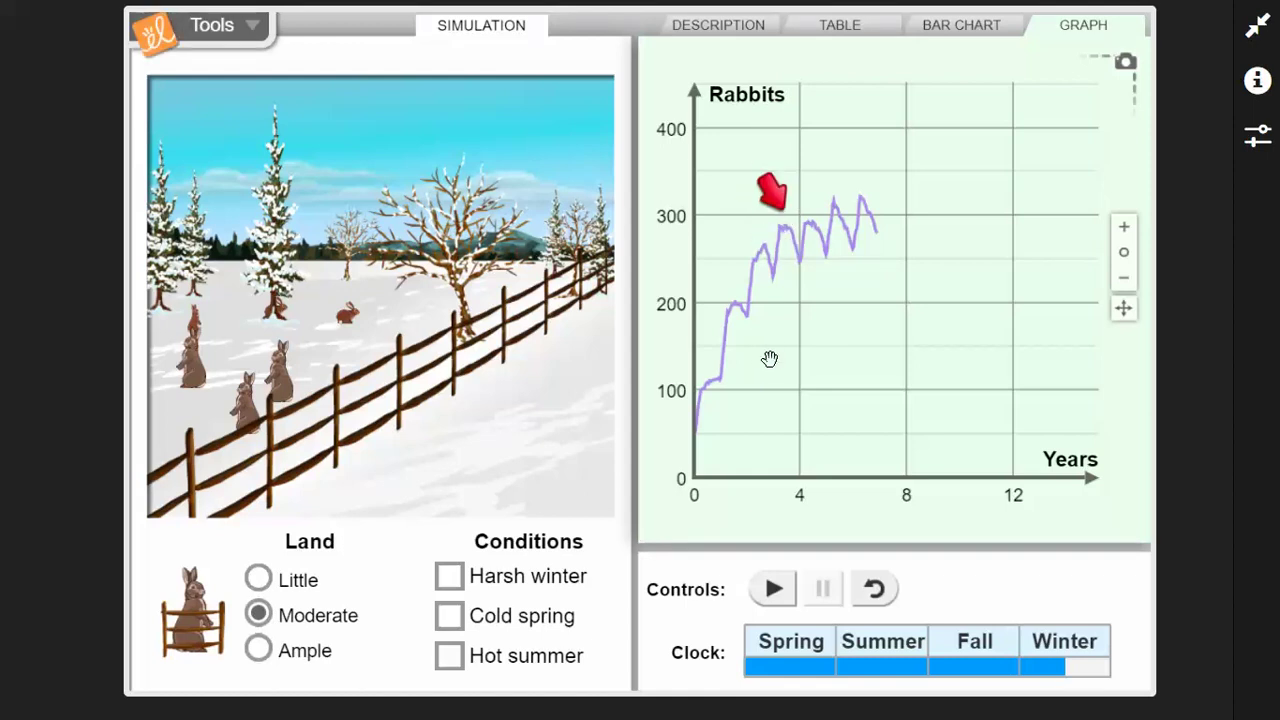
key(alt+Tab)
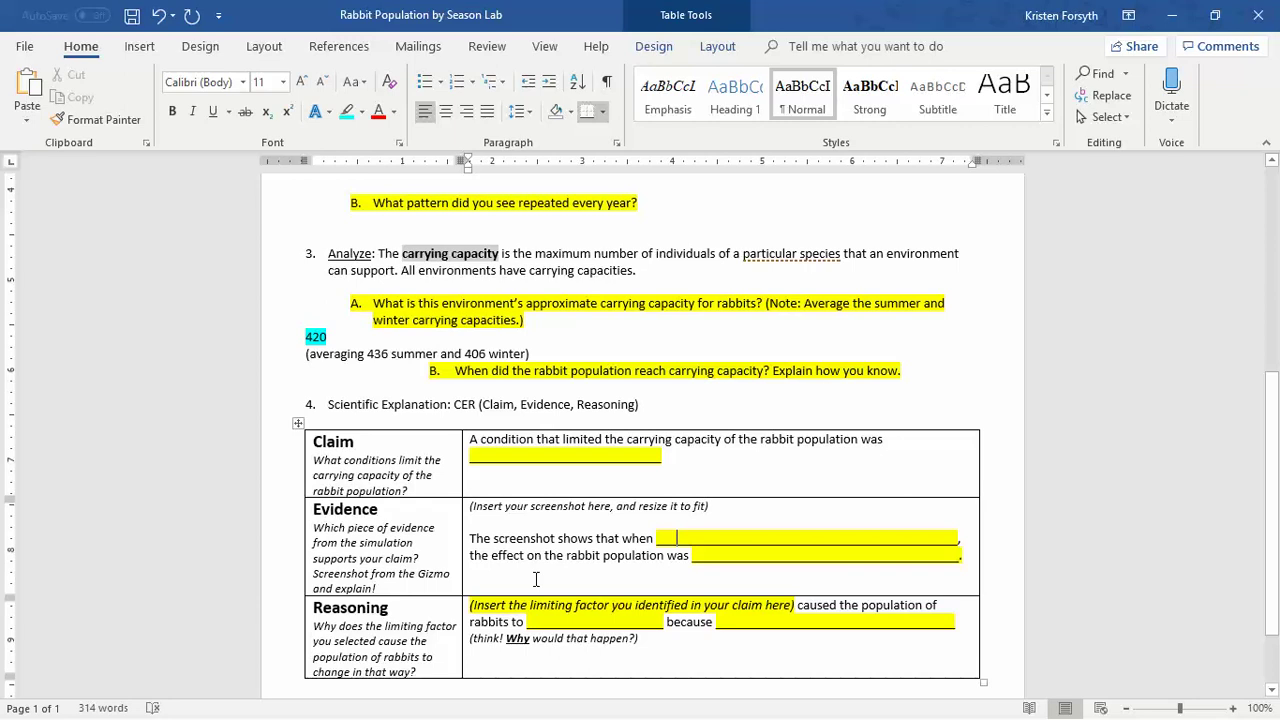
- Capture the arrow-marked Moderate-land rabbit graph snapshot, copy the image, and return to Word
key(alt+Tab)
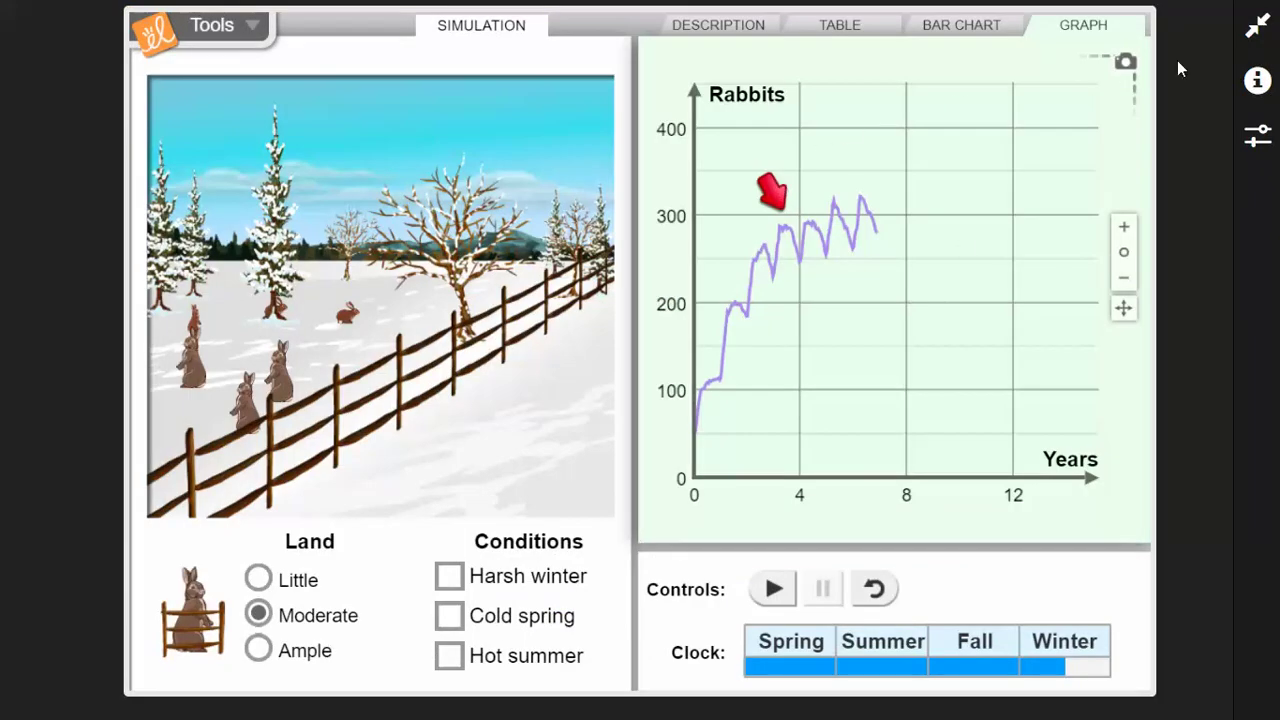
click(1127, 64)
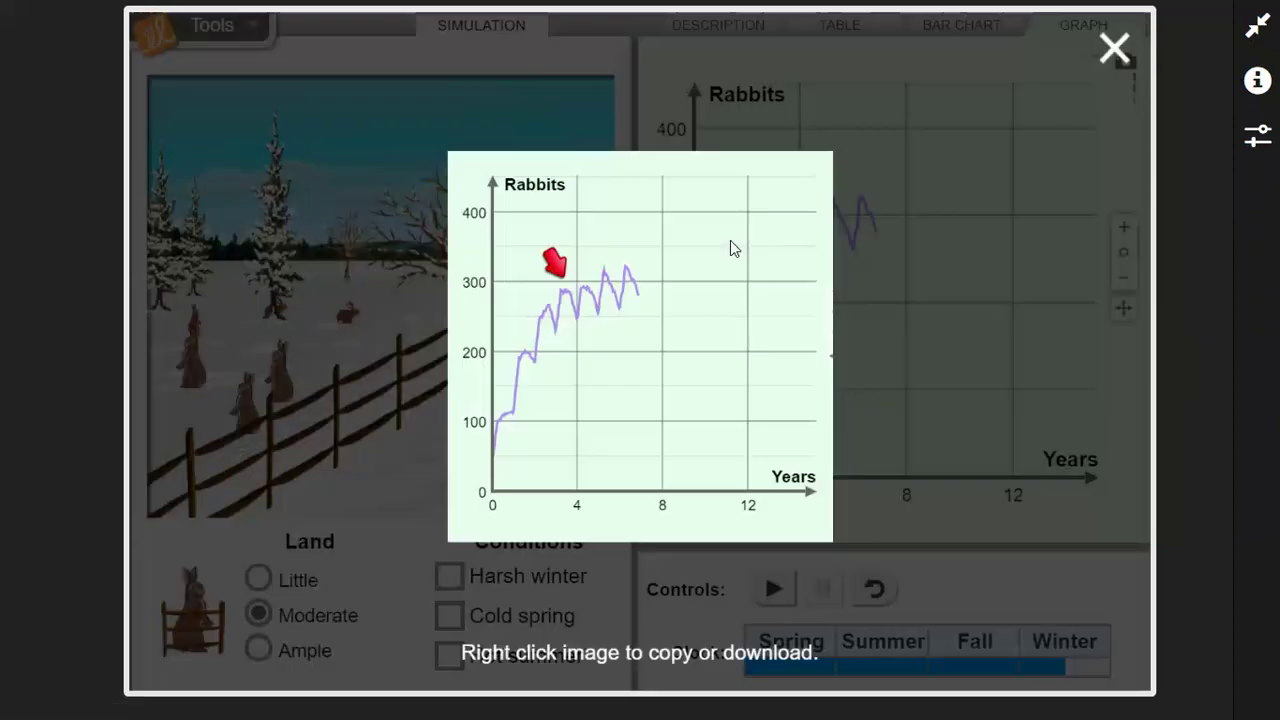
right_click(672, 288)
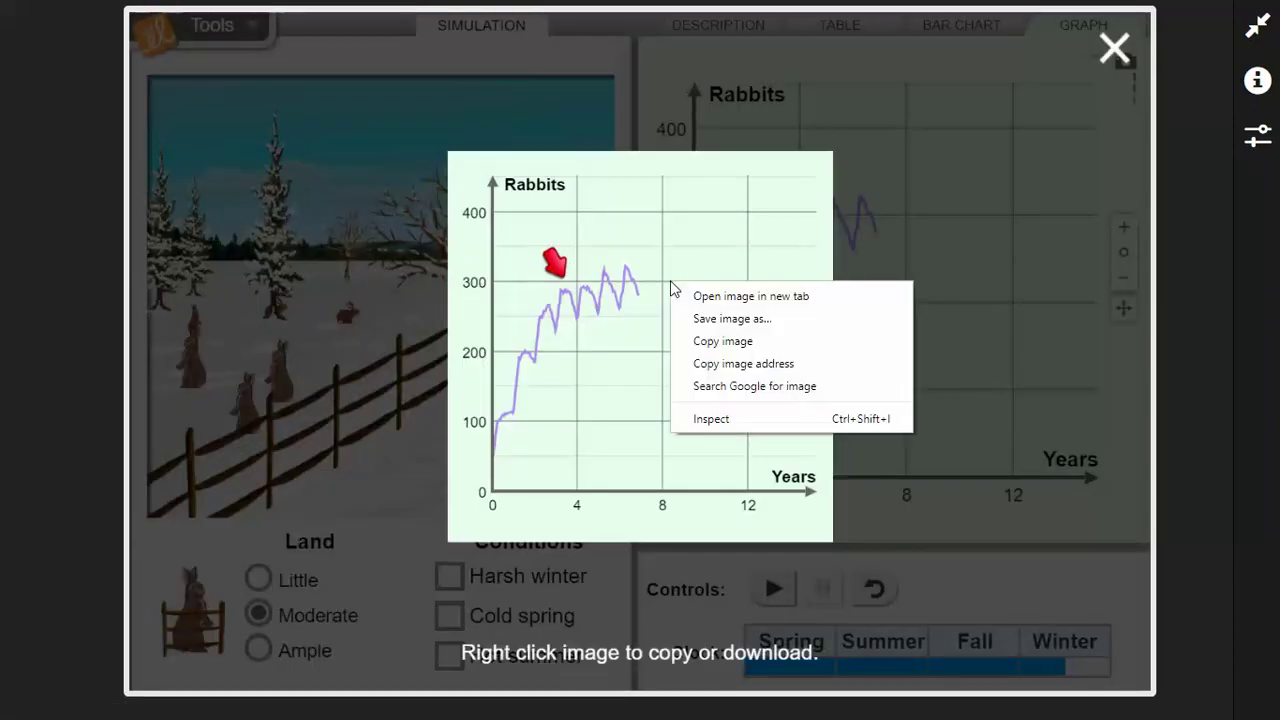
click(722, 341)
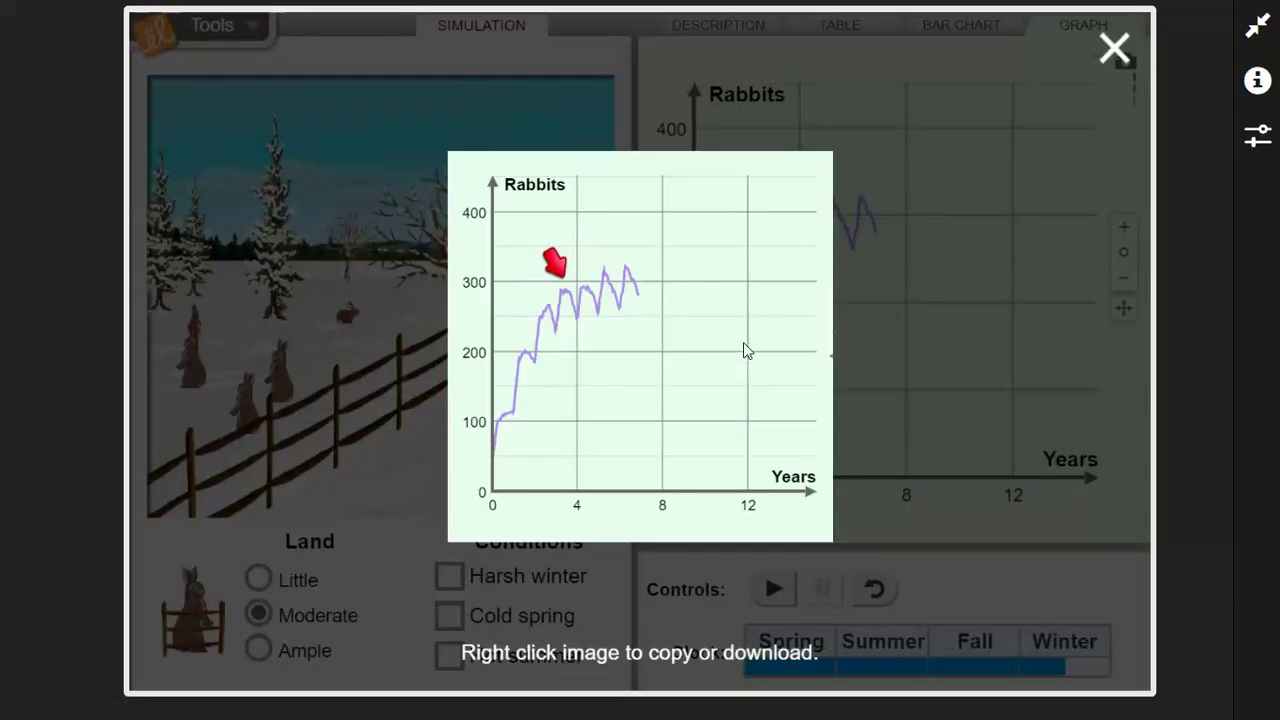
key(alt+Tab)
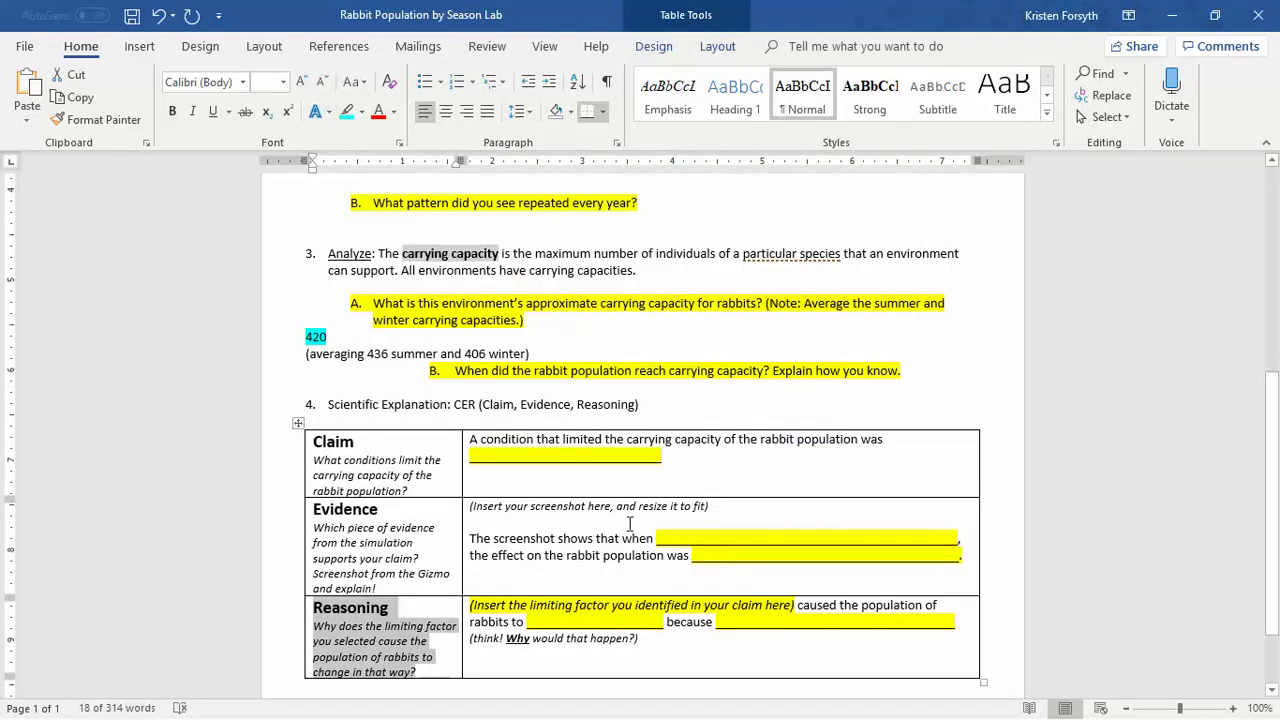
click(479, 521)
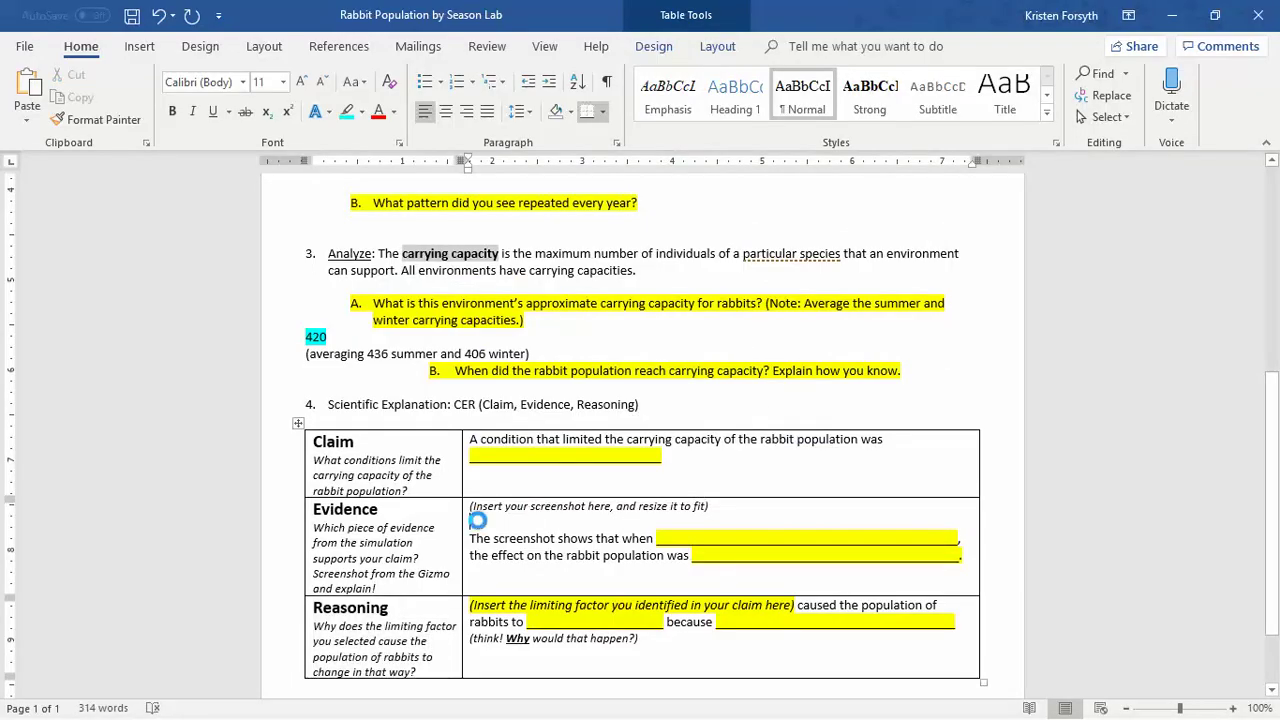
key(ctrl+v)
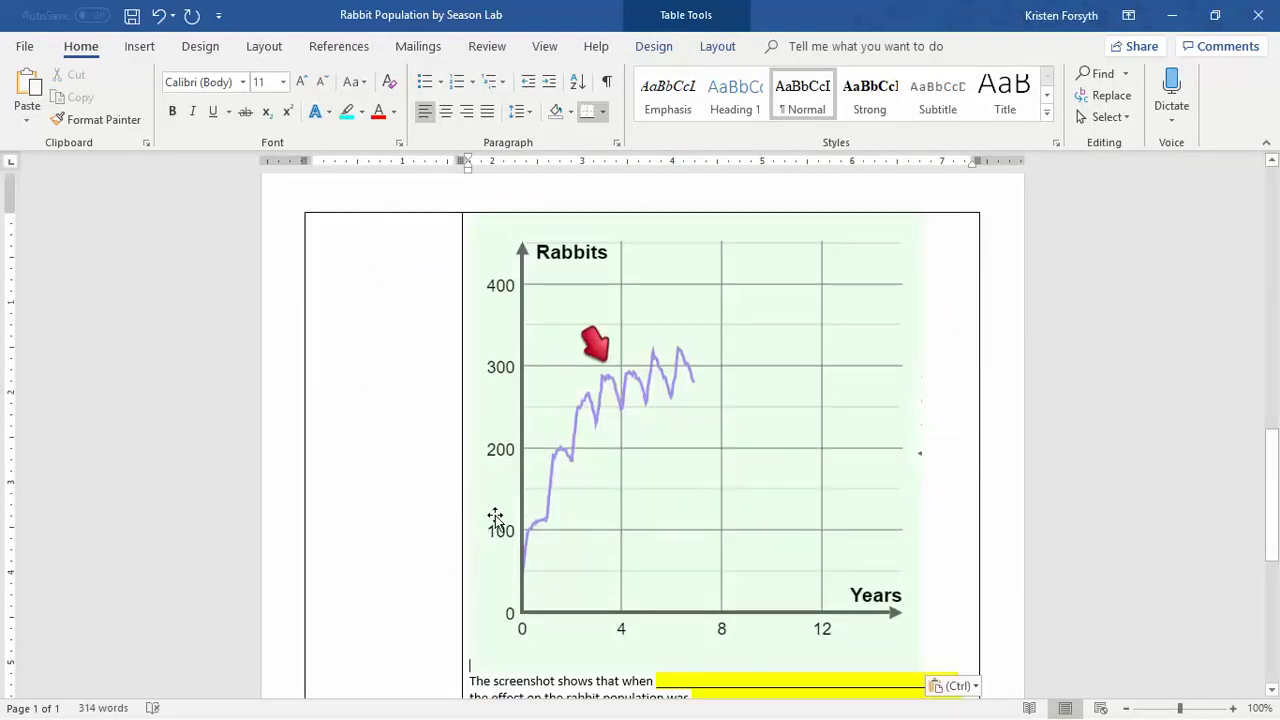
click(722, 455)
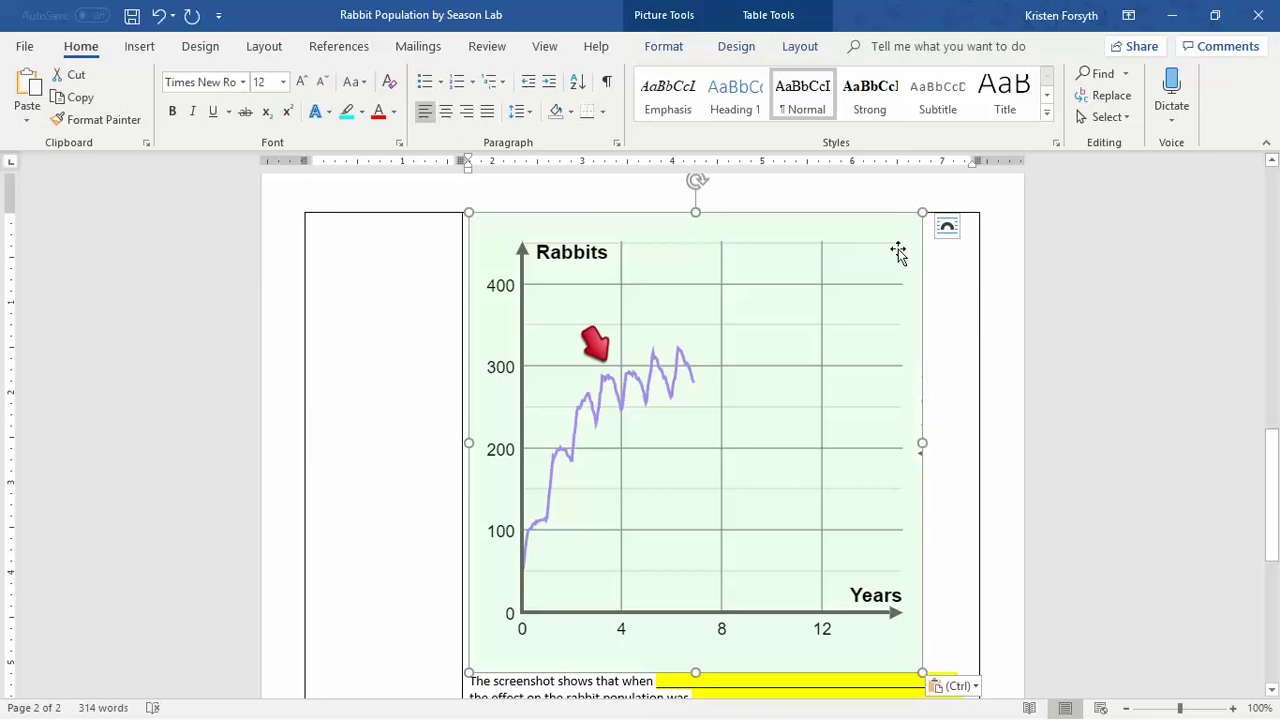
scroll(878, 305, up, 1)
drag(920, 298, 666, 520)
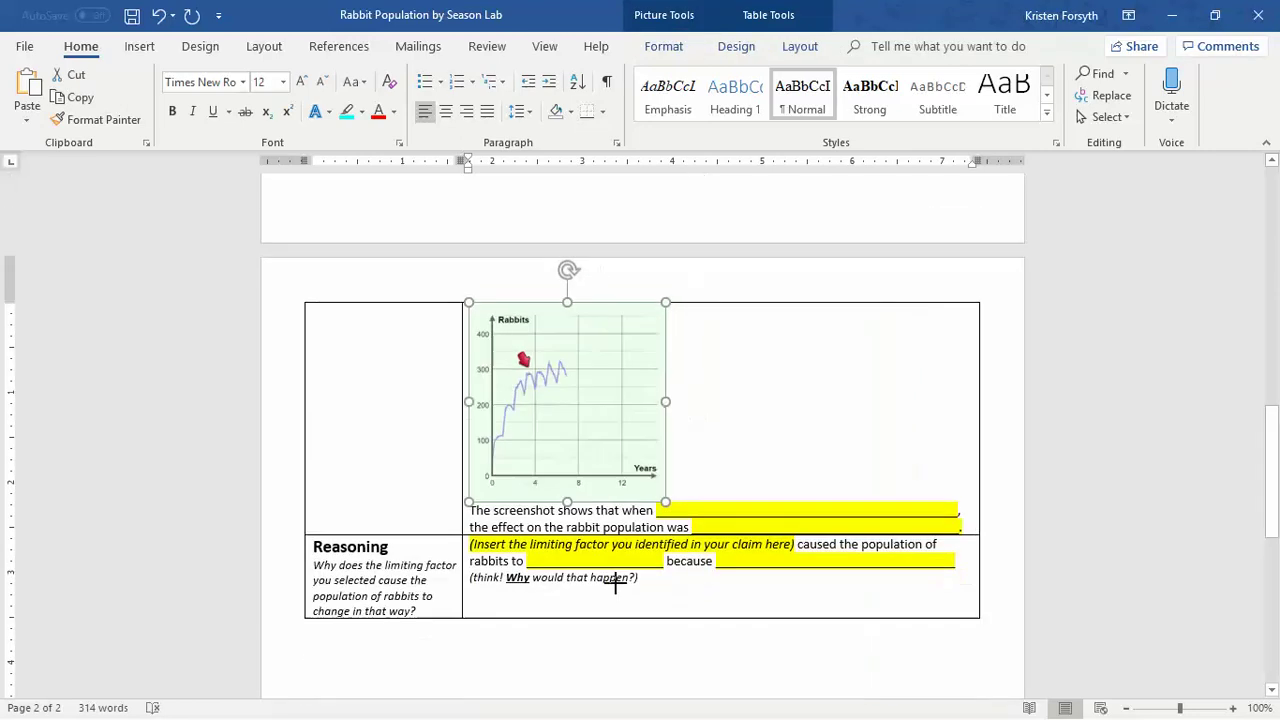
drag(551, 565, 631, 517)
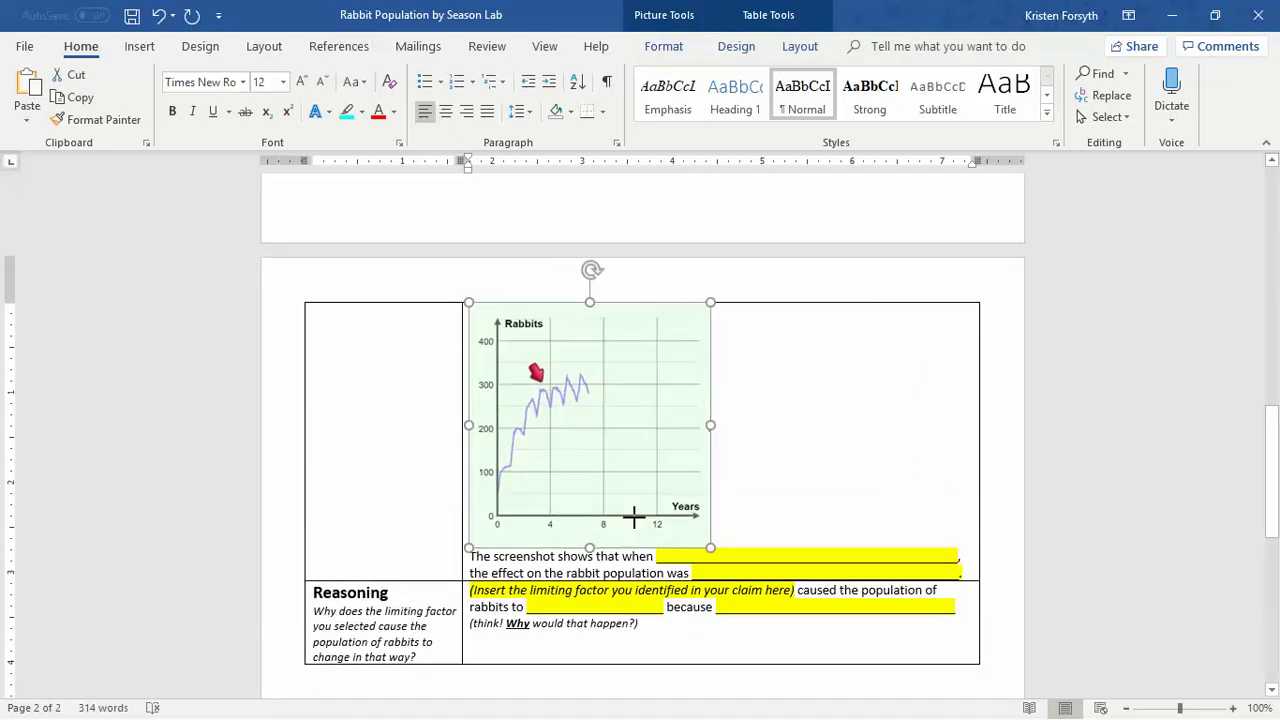
drag(712, 300, 594, 409)
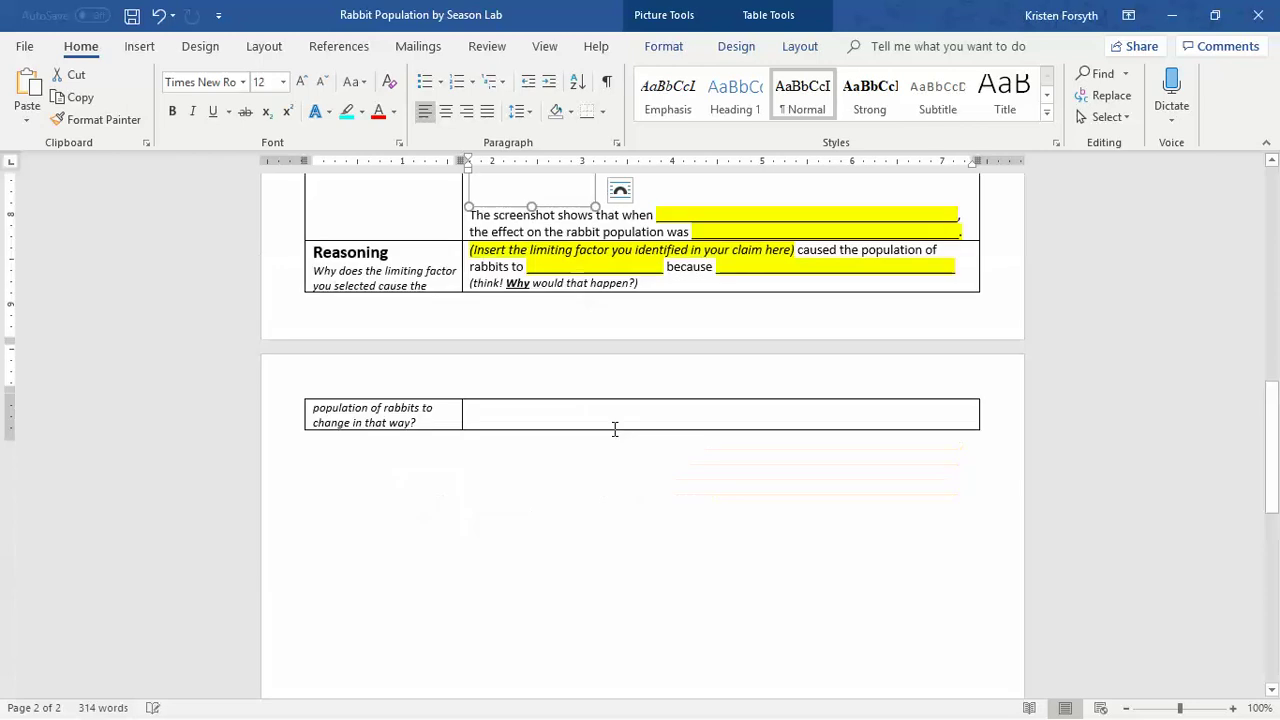
scroll(614, 429, up, 3)
click(743, 360)
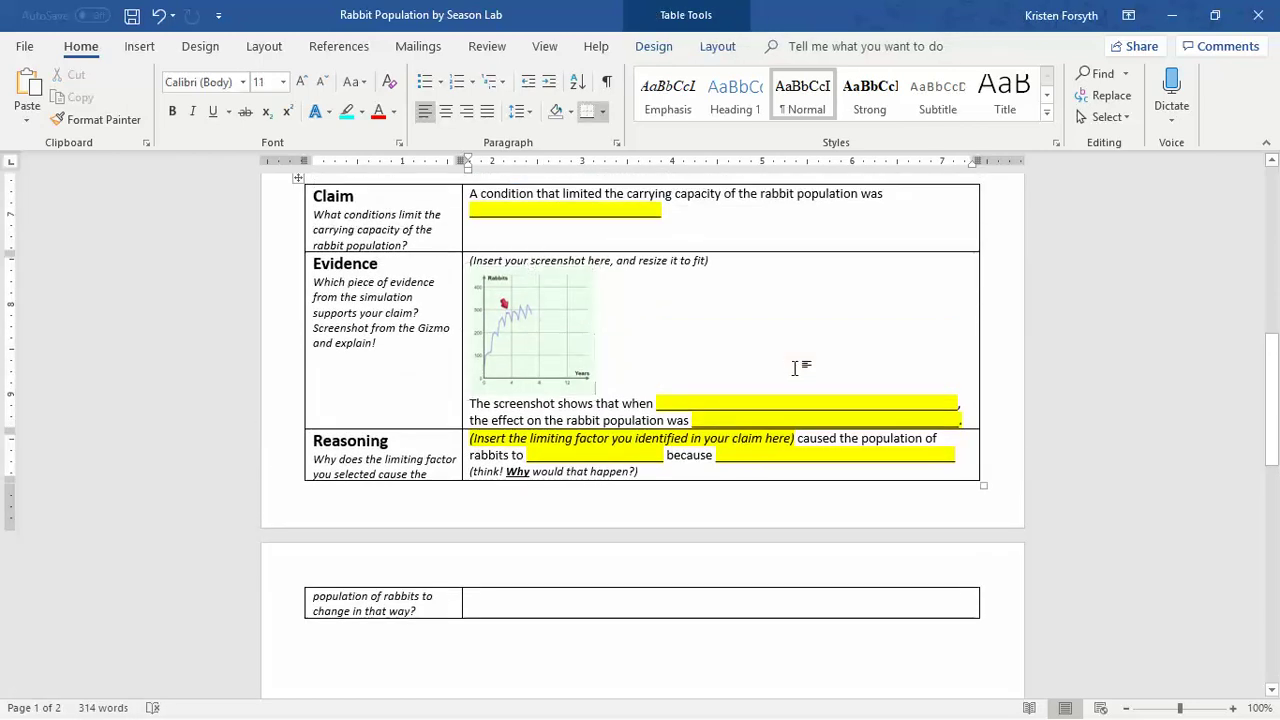
scroll(795, 368, up, 3)
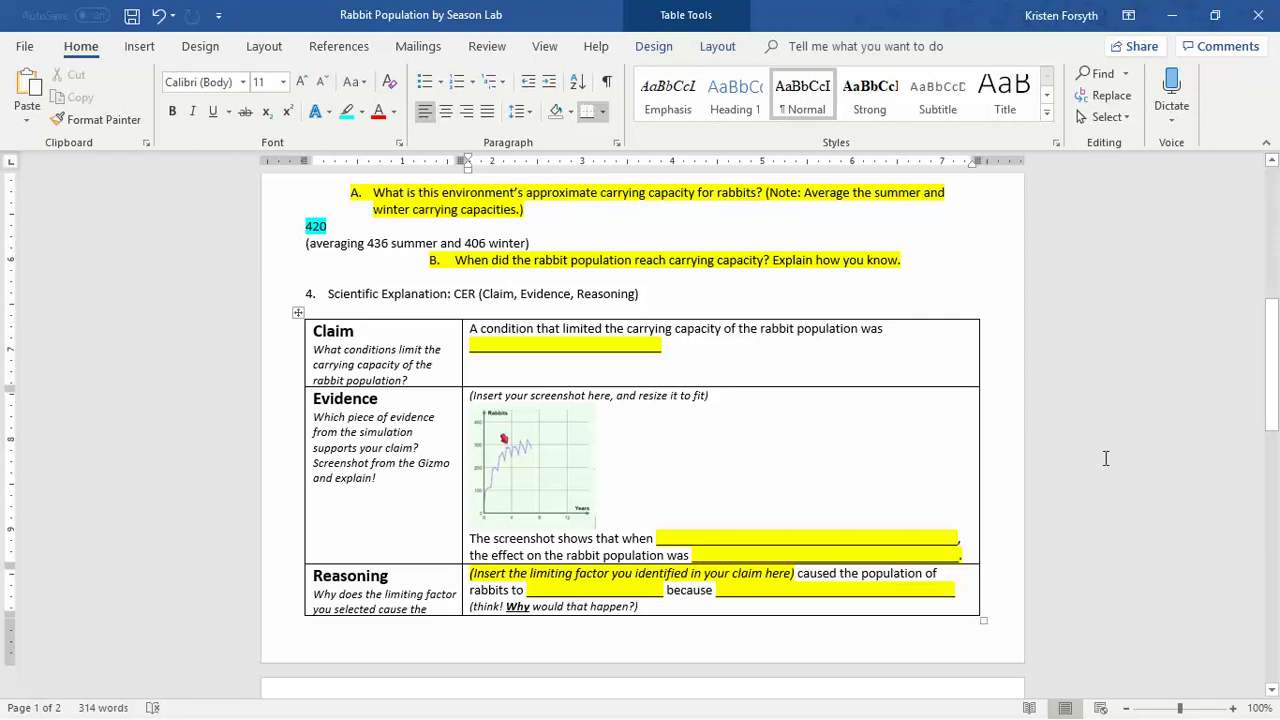
click(586, 477)
key(Delete)
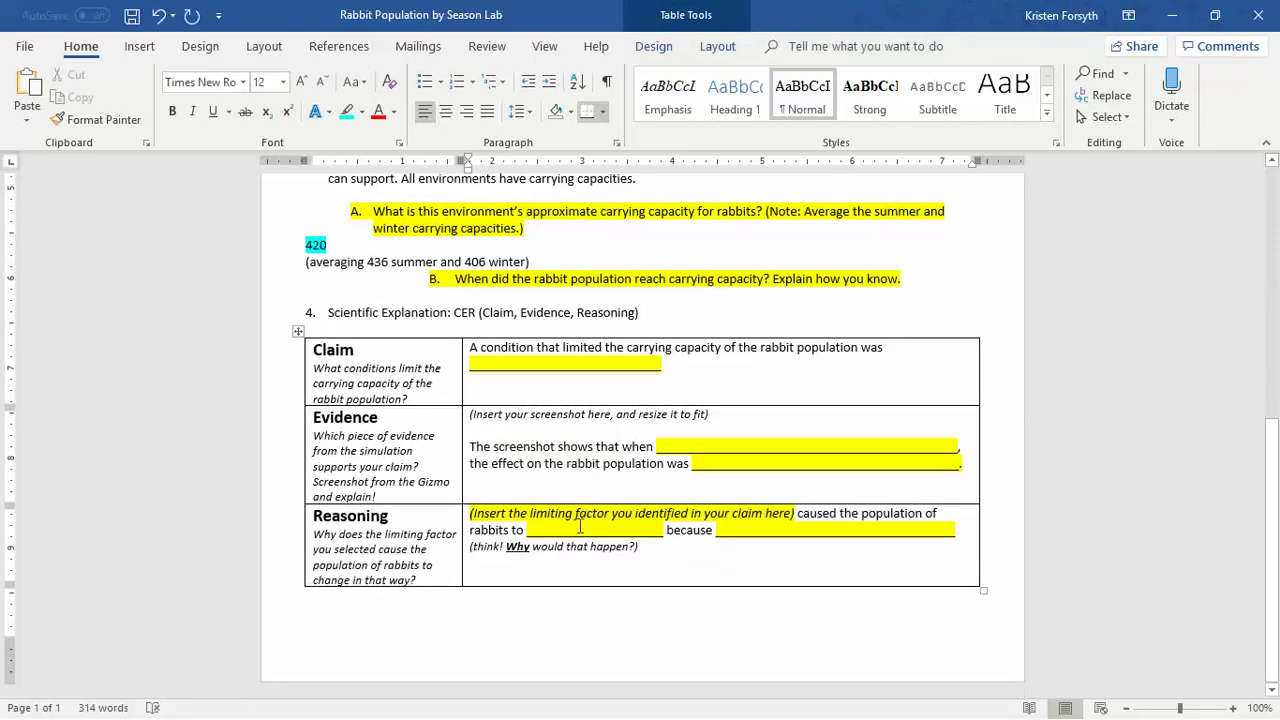
- Select the blank after 'because' and the think prompt in the Reasoning cell, then deselect
click(580, 531)
drag(763, 522, 880, 546)
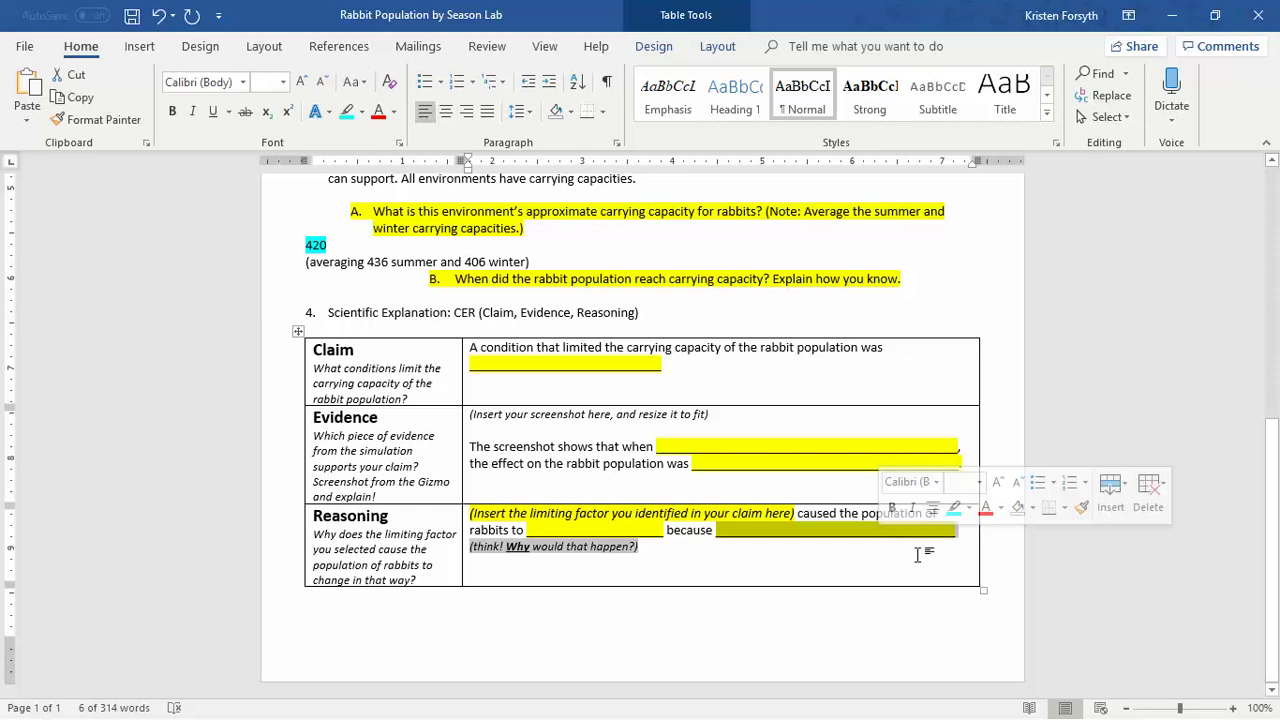
click(864, 551)
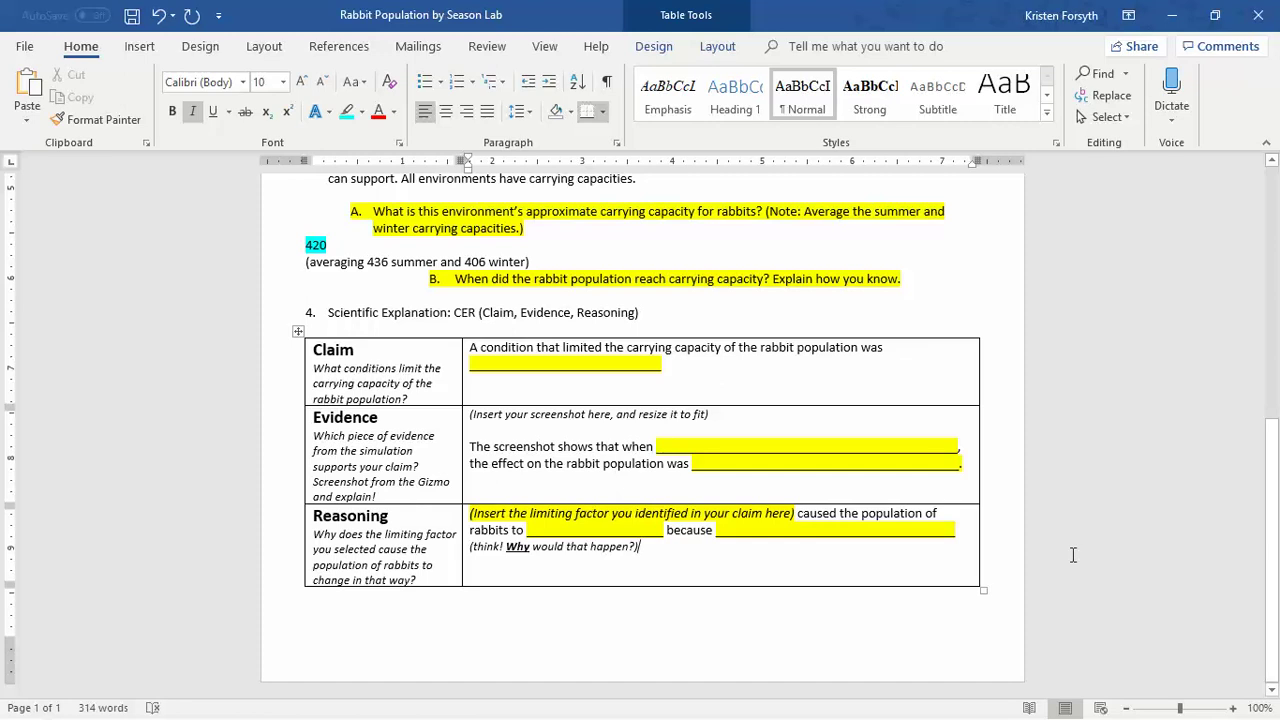
- Select the phrase 'limited the carrying capacity' in the Claim sentence
click(656, 346)
drag(579, 345, 685, 347)
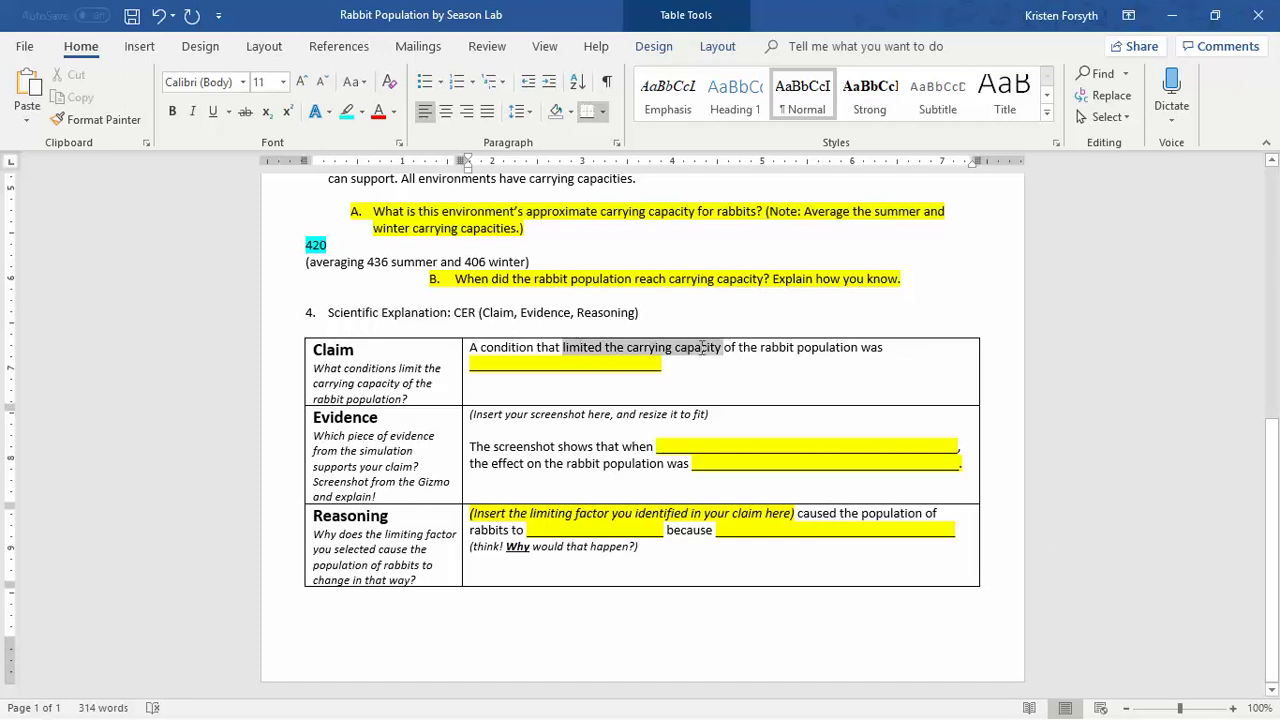
drag(703, 346, 703, 352)
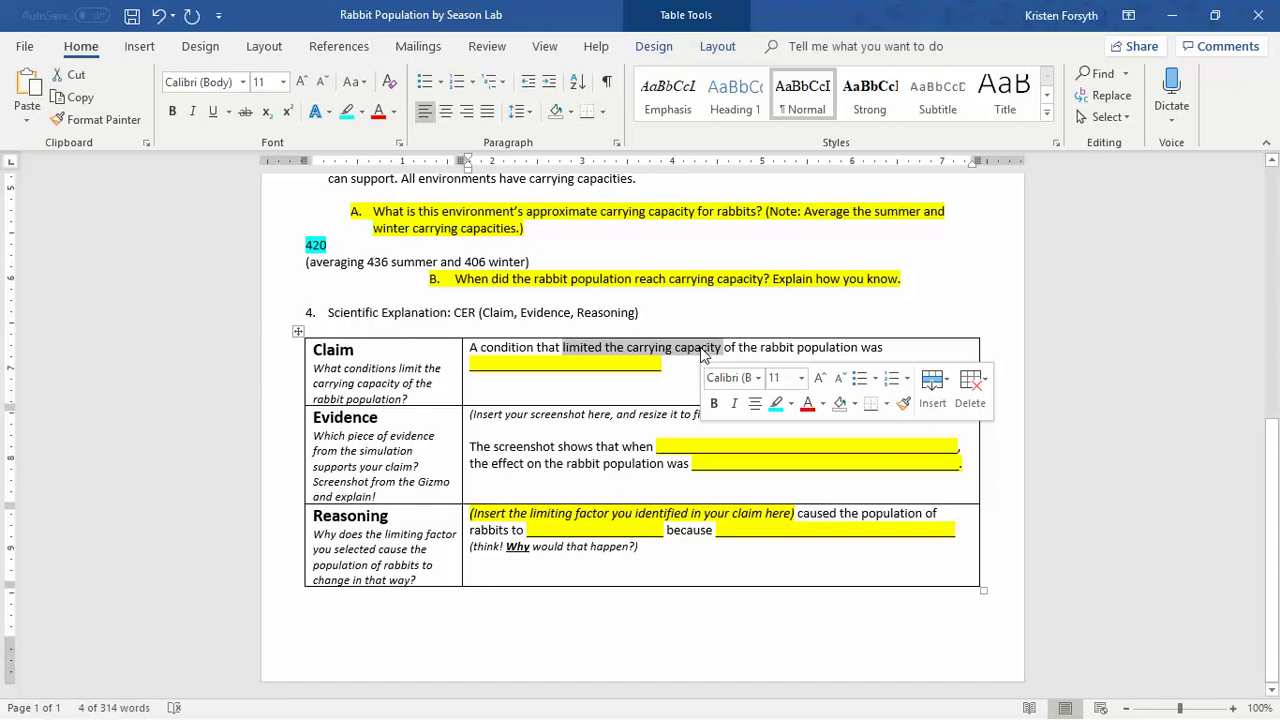